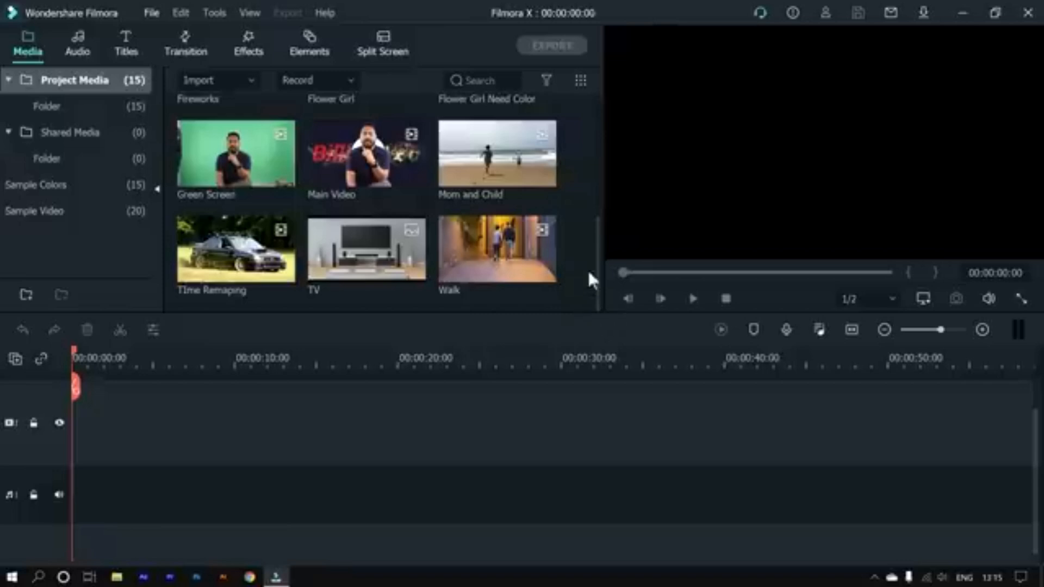
Step: Play the Flower Girl clip from the project media in the preview and pause it after about three seconds
{"action": "scroll", "coordinate": [588, 270], "scroll_direction": "up", "scroll_amount": 5}
{"action": "scroll", "coordinate": [588, 268], "scroll_direction": "down", "scroll_amount": 3}
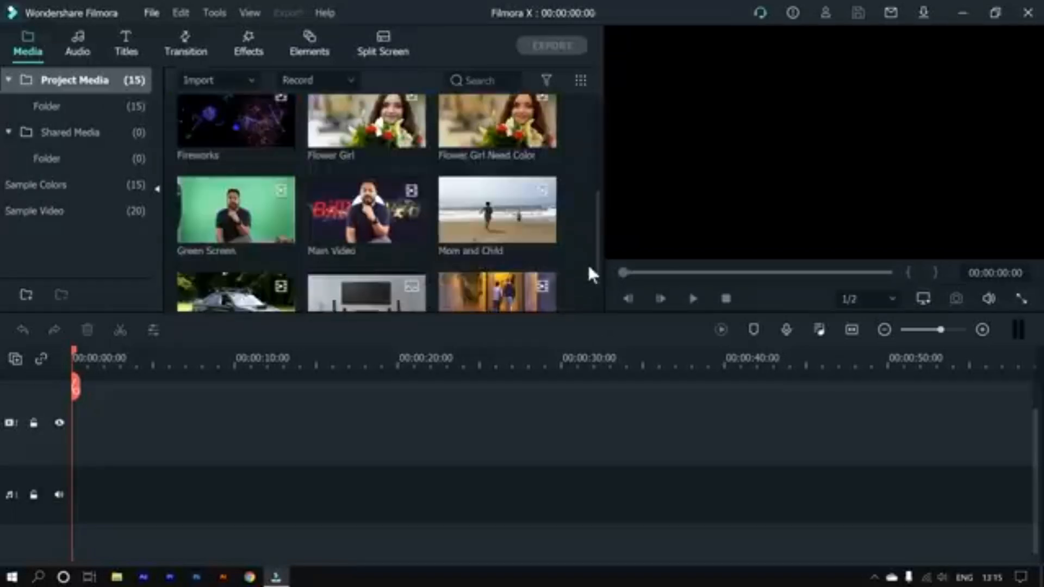
{"action": "scroll", "coordinate": [588, 268], "scroll_direction": "up", "scroll_amount": 5}
{"action": "scroll", "coordinate": [589, 268], "scroll_direction": "down", "scroll_amount": 3}
{"action": "left_click_drag", "start_coordinate": [600, 242], "coordinate": [596, 217]}
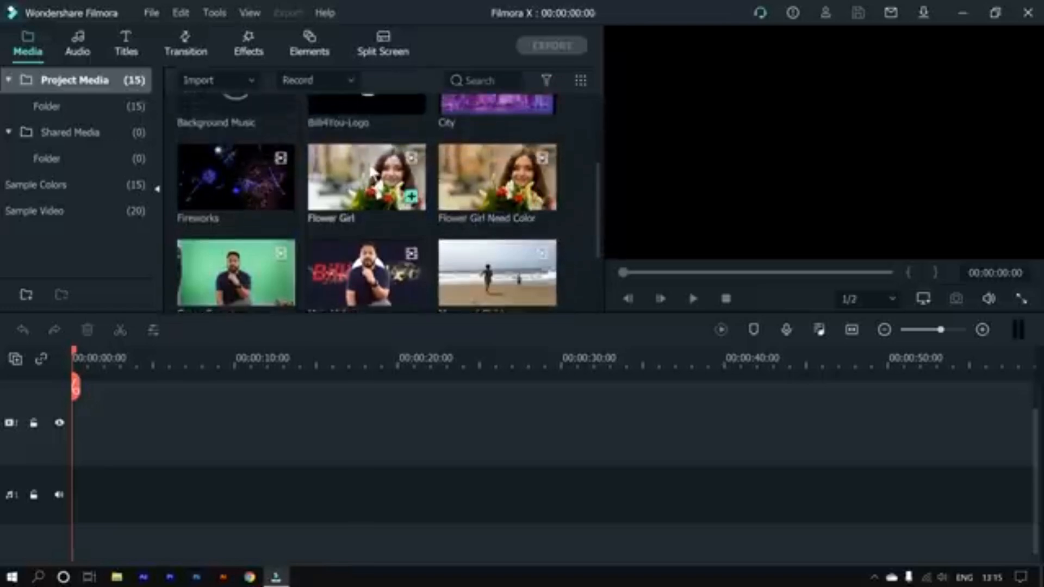
{"action": "left_click_drag", "start_coordinate": [373, 173], "coordinate": [345, 296]}
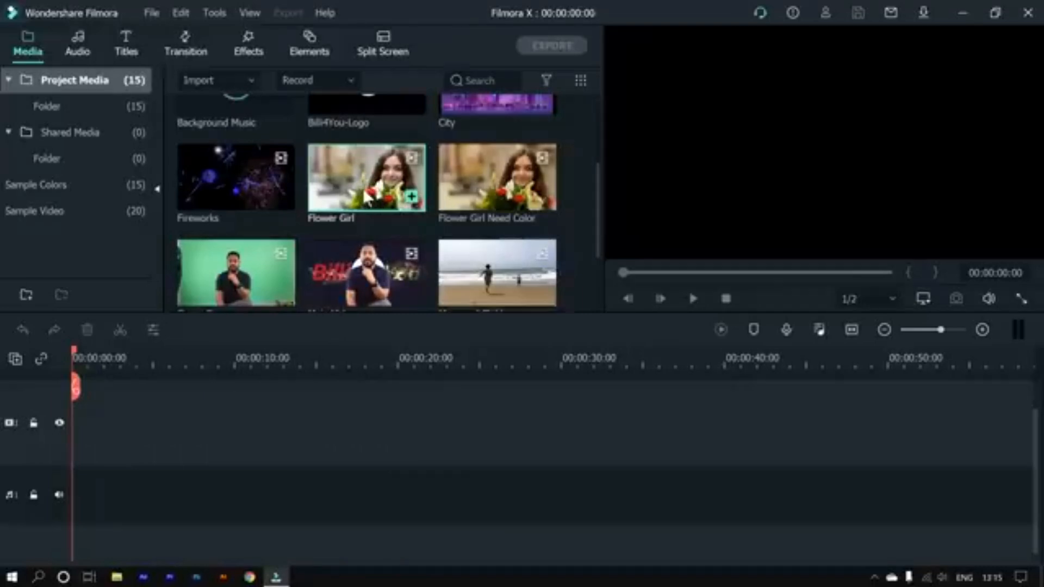
{"action": "double_click", "coordinate": [374, 179]}
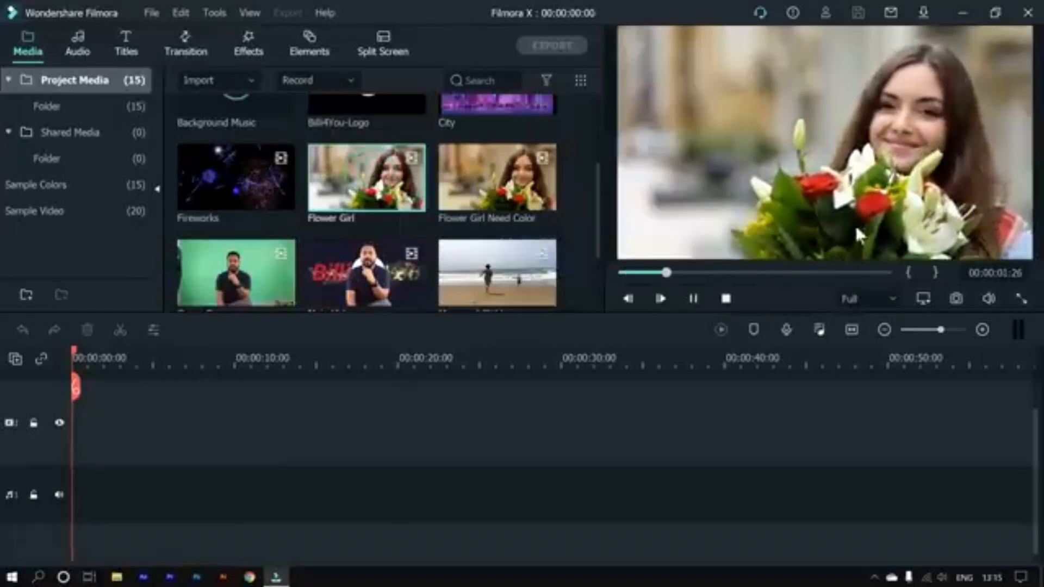
{"action": "left_click", "coordinate": [698, 299]}
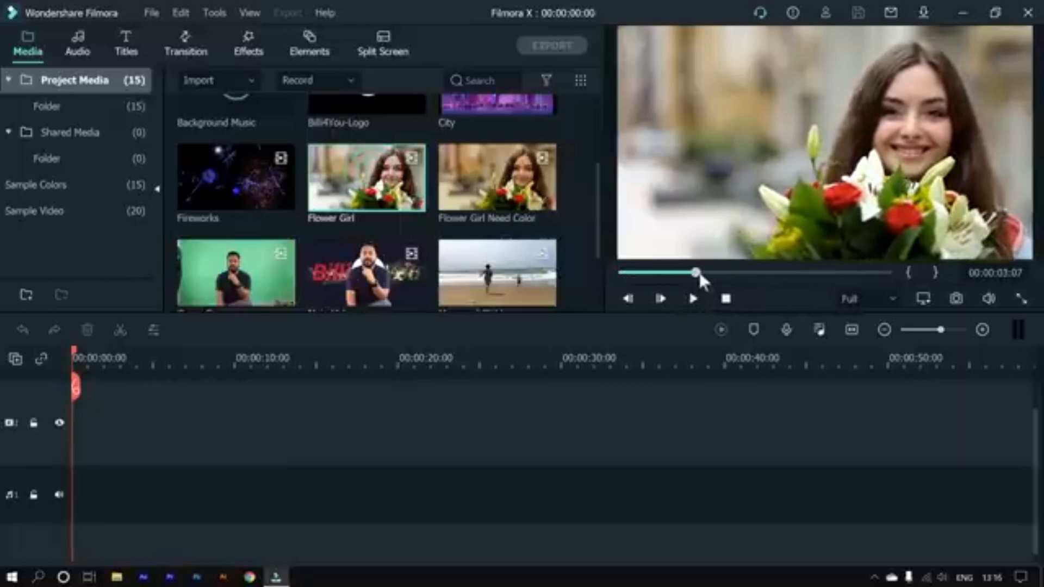
Step: Rewind the previewed source clip to near its start, step through frames backward and forward, then play it briefly and stop
{"action": "left_click_drag", "start_coordinate": [698, 275], "coordinate": [631, 275]}
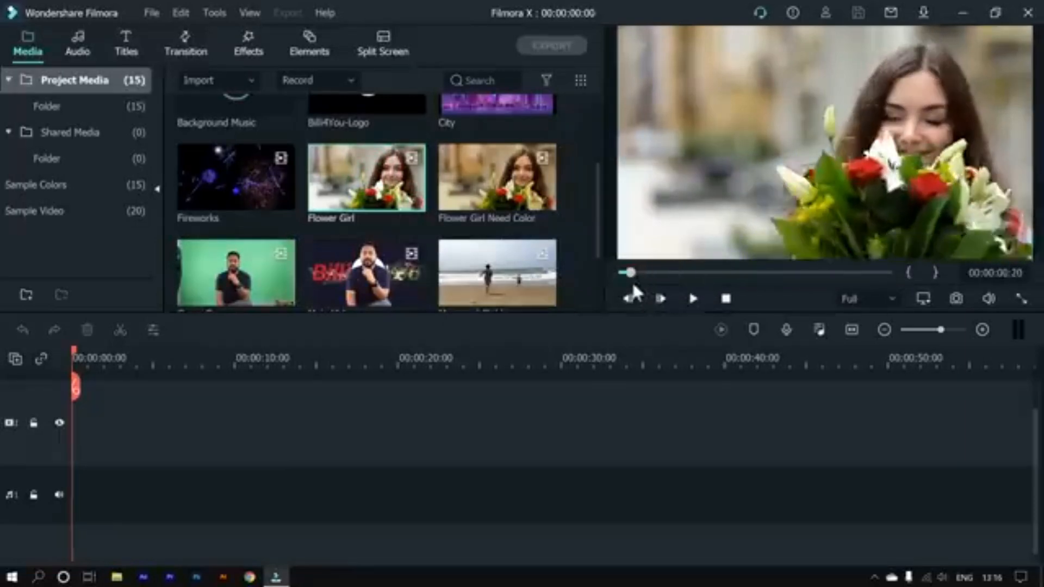
{"action": "left_click", "coordinate": [628, 300]}
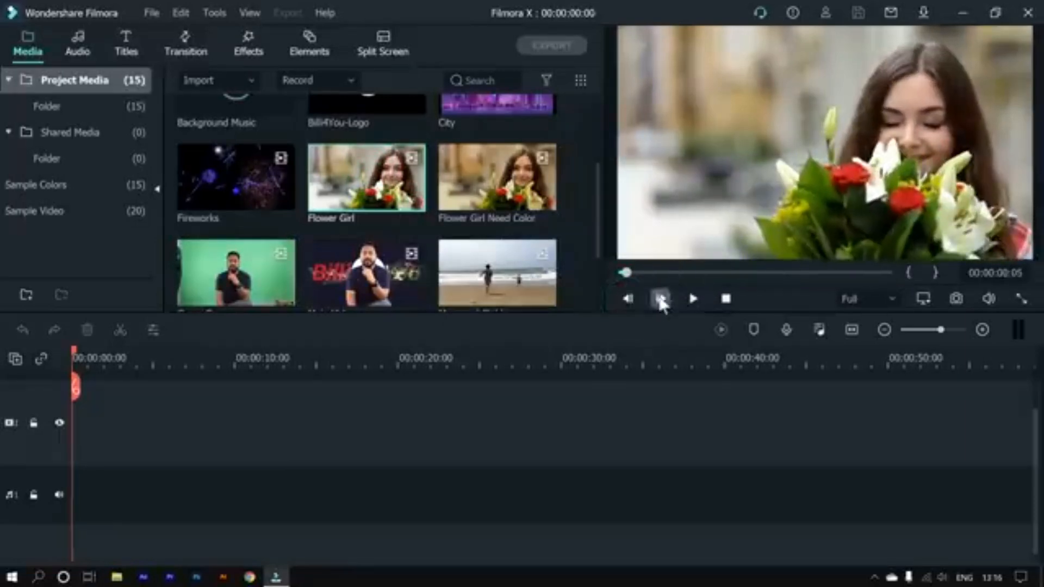
{"action": "left_click", "coordinate": [661, 299]}
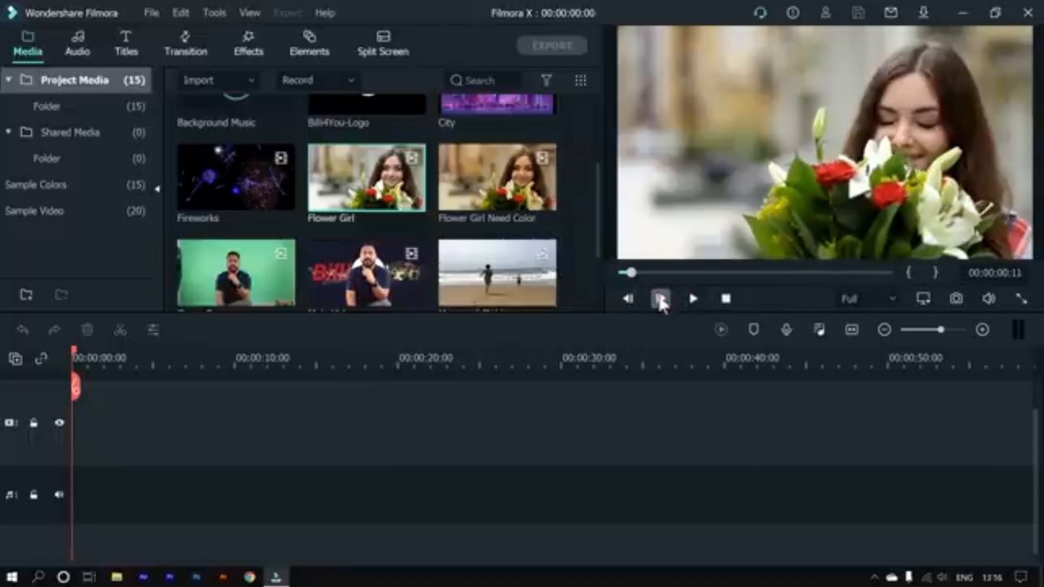
{"action": "left_click", "coordinate": [693, 300]}
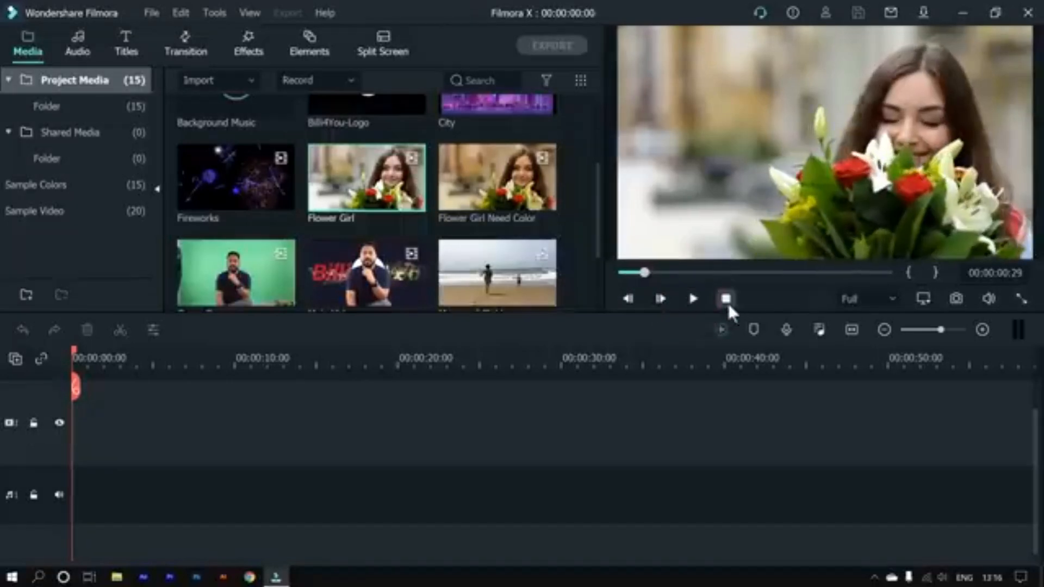
{"action": "left_click", "coordinate": [726, 300]}
Step: Place the Flower Girl clip at the start of the video track and match the project settings to the media (1920 x 1080 30fps)
{"action": "mouse_move", "coordinate": [391, 174]}
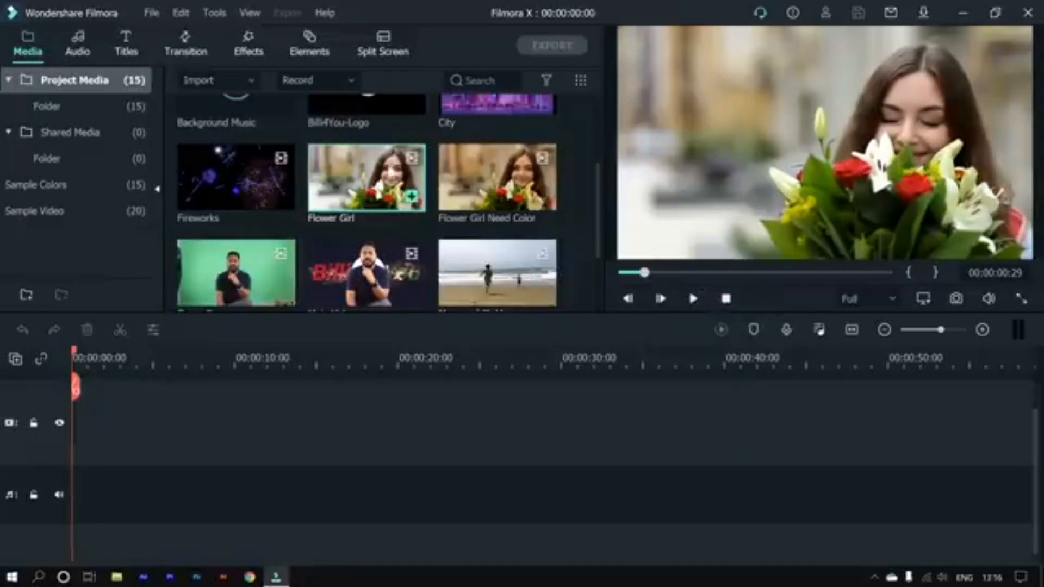
{"action": "left_click_drag", "start_coordinate": [379, 176], "coordinate": [68, 465]}
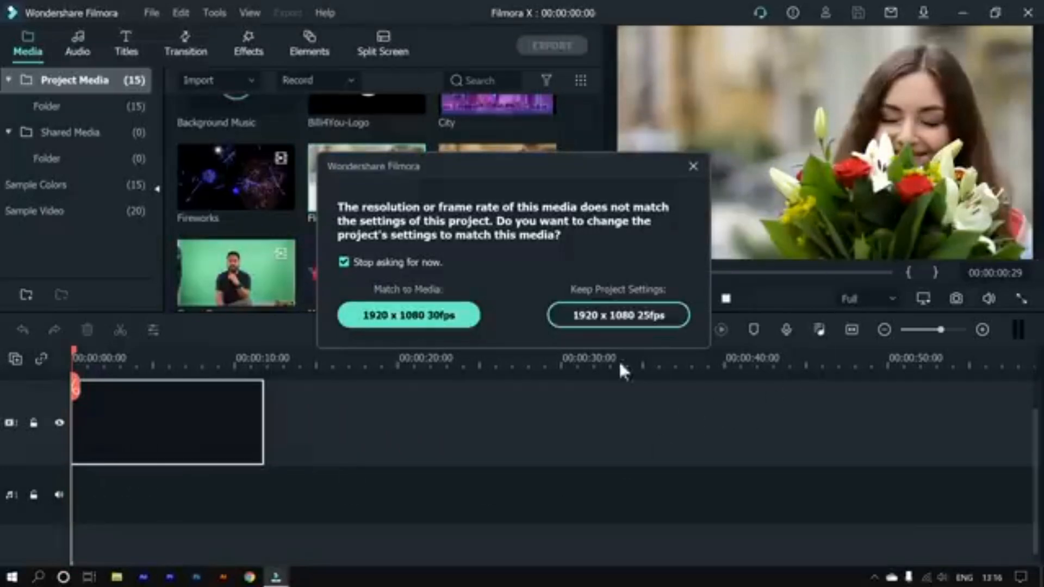
{"action": "left_click", "coordinate": [408, 325]}
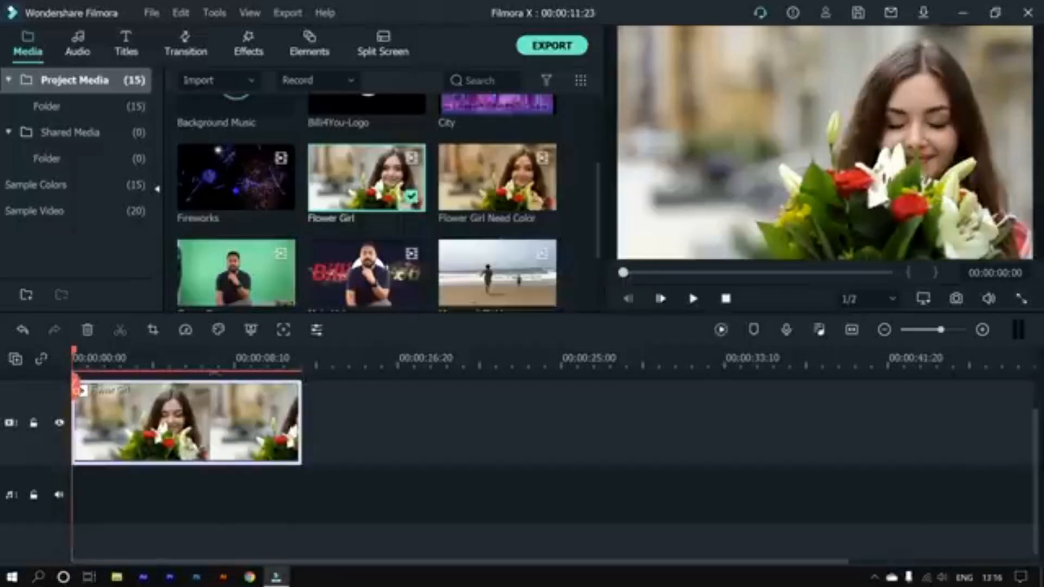
Step: Play the timeline from the beginning, pausing and resuming it, and stop at about two seconds
{"action": "left_click_drag", "start_coordinate": [204, 353], "coordinate": [56, 360]}
{"action": "key", "text": "space"}
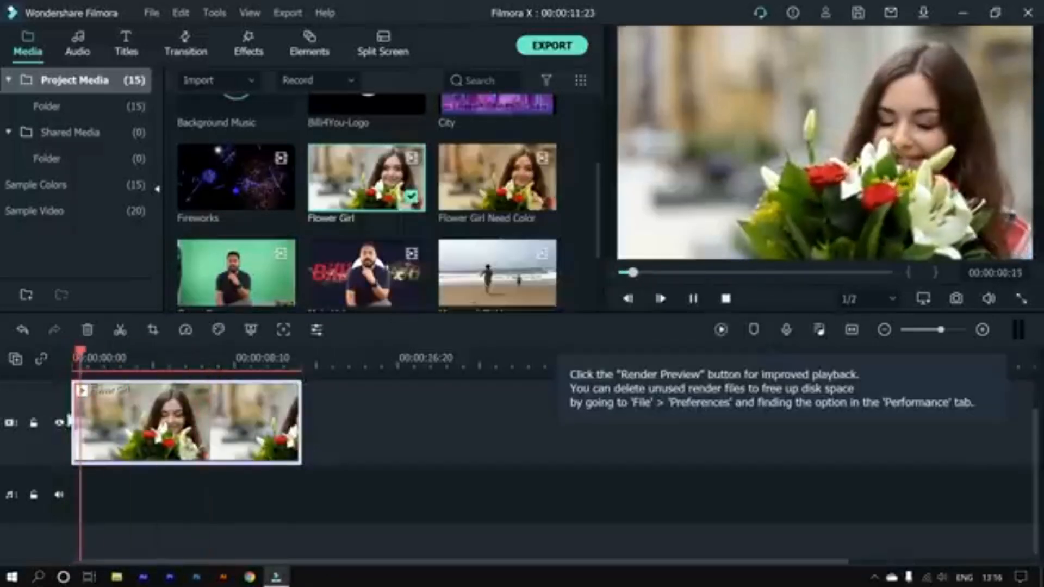
{"action": "left_click", "coordinate": [348, 421]}
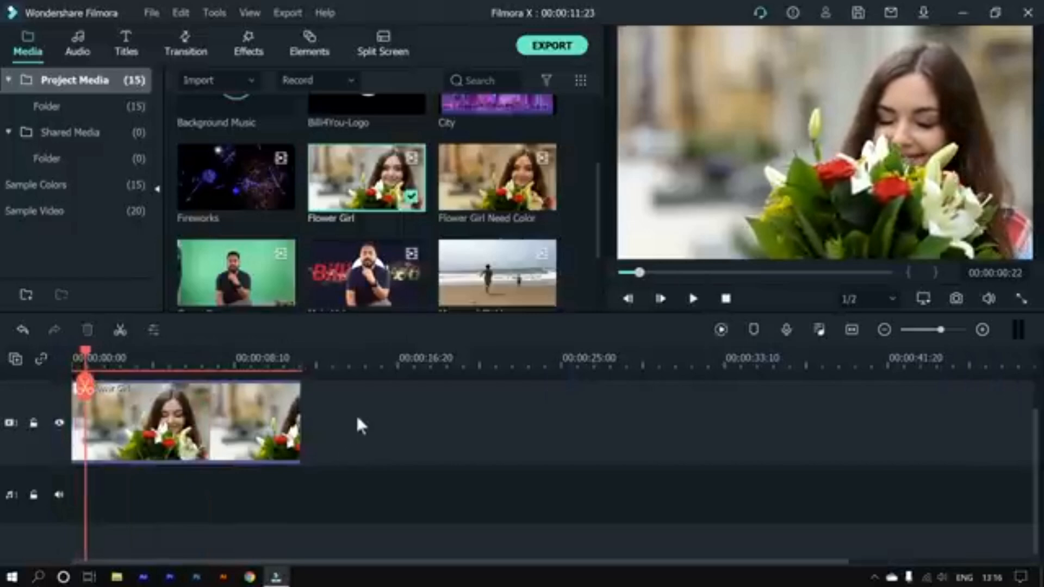
{"action": "scroll", "coordinate": [362, 426], "scroll_direction": "up", "scroll_amount": 1}
{"action": "key", "text": "space"}
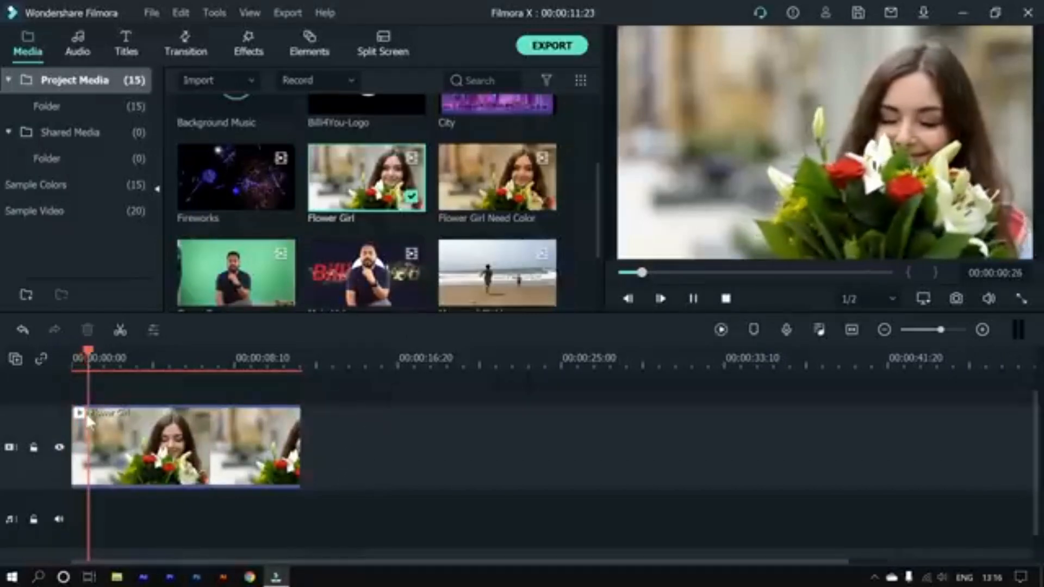
{"action": "key", "text": "space"}
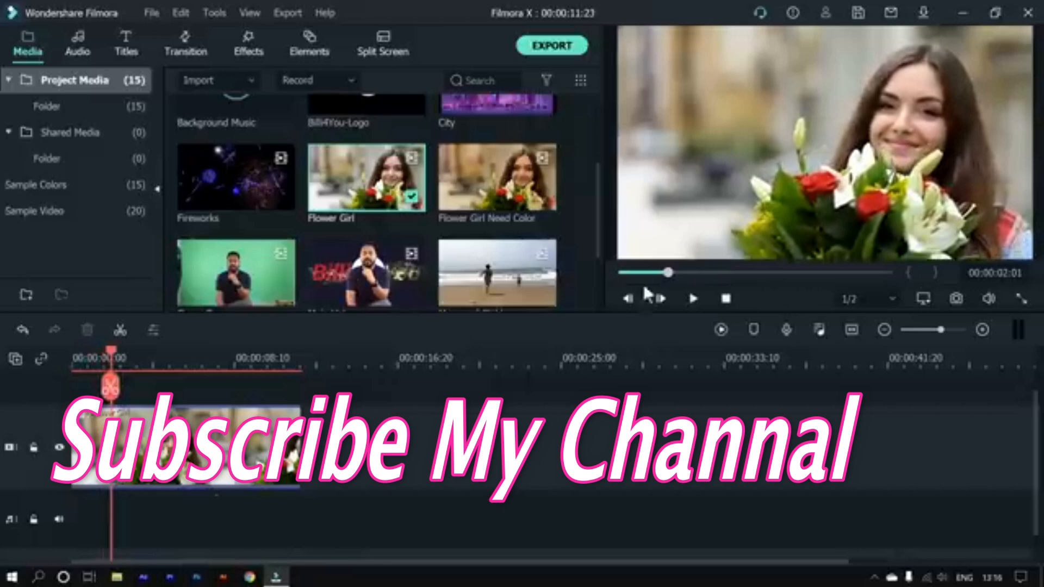
Step: Scrub through the timeline clip using both preview and timeline, ending with the playhead at about 00:00:05:01
{"action": "left_click_drag", "start_coordinate": [667, 272], "coordinate": [734, 274]}
{"action": "left_click", "coordinate": [152, 355]}
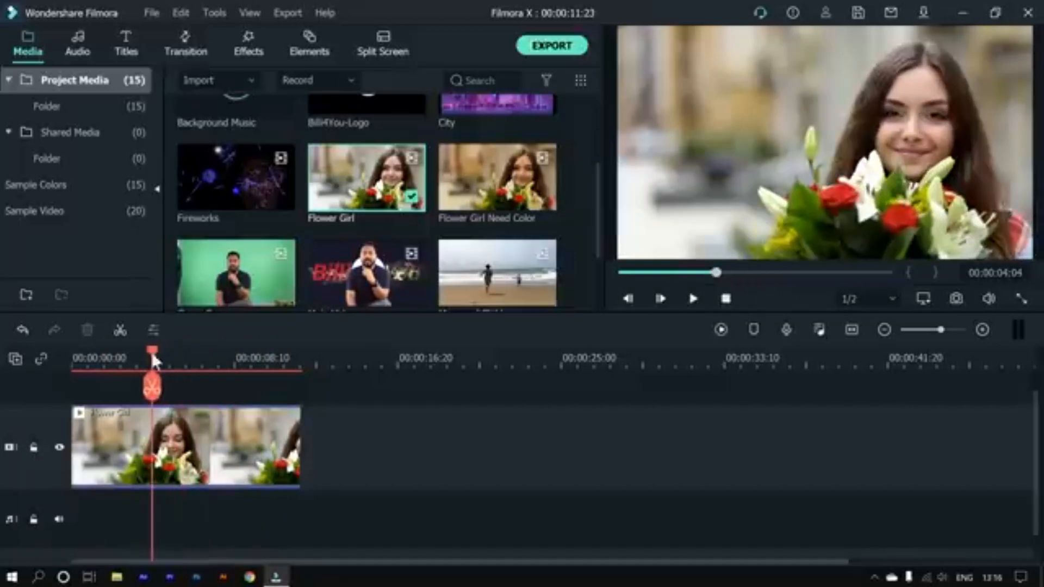
{"action": "left_click_drag", "start_coordinate": [150, 350], "coordinate": [169, 385]}
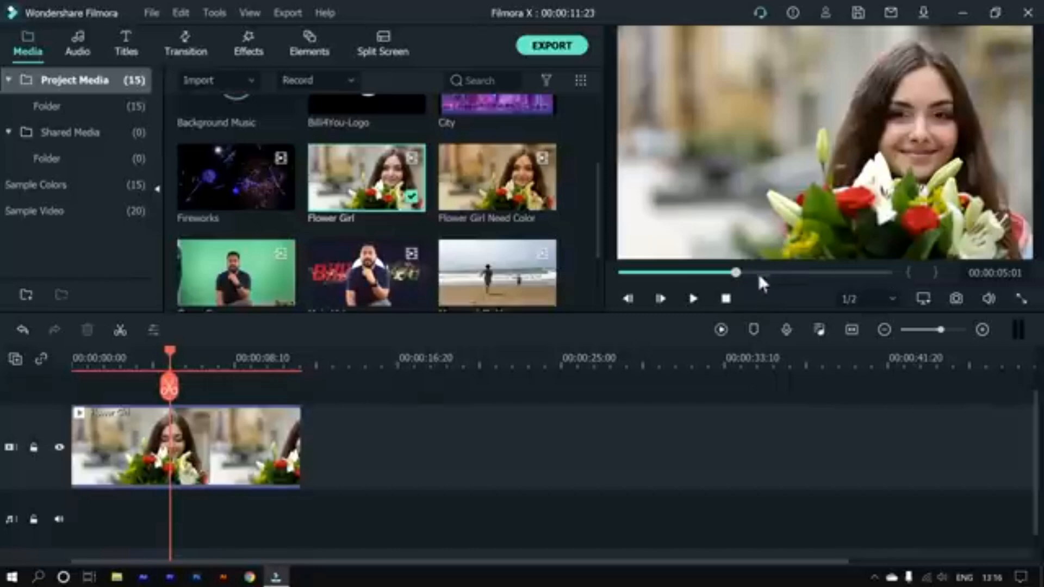
Step: Return the playhead to the beginning and play the timeline clip to about four seconds
{"action": "left_click", "coordinate": [737, 273]}
{"action": "left_click_drag", "start_coordinate": [736, 273], "coordinate": [565, 277]}
{"action": "key", "text": "space"}
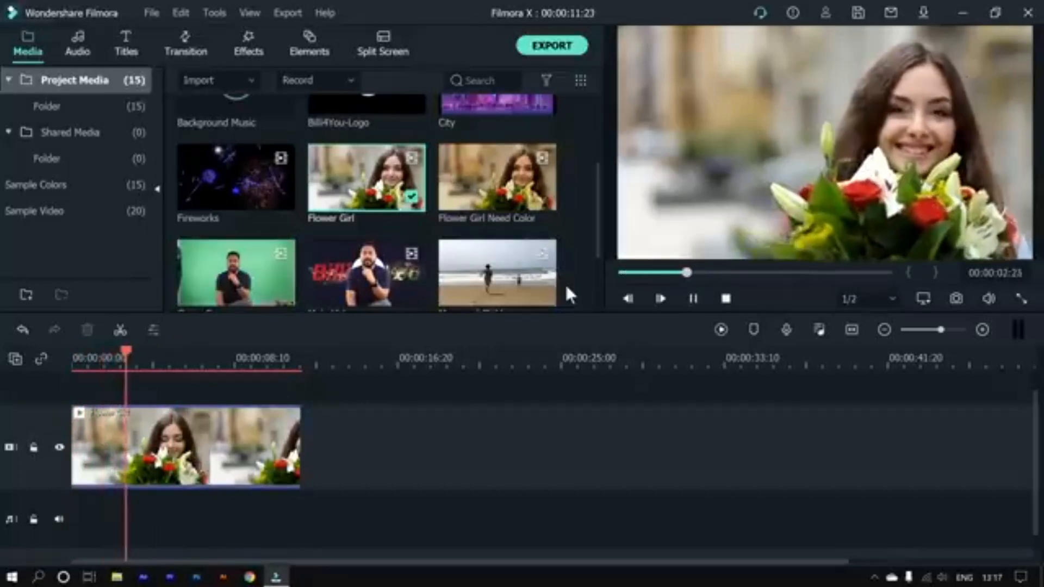
{"action": "key", "text": "space"}
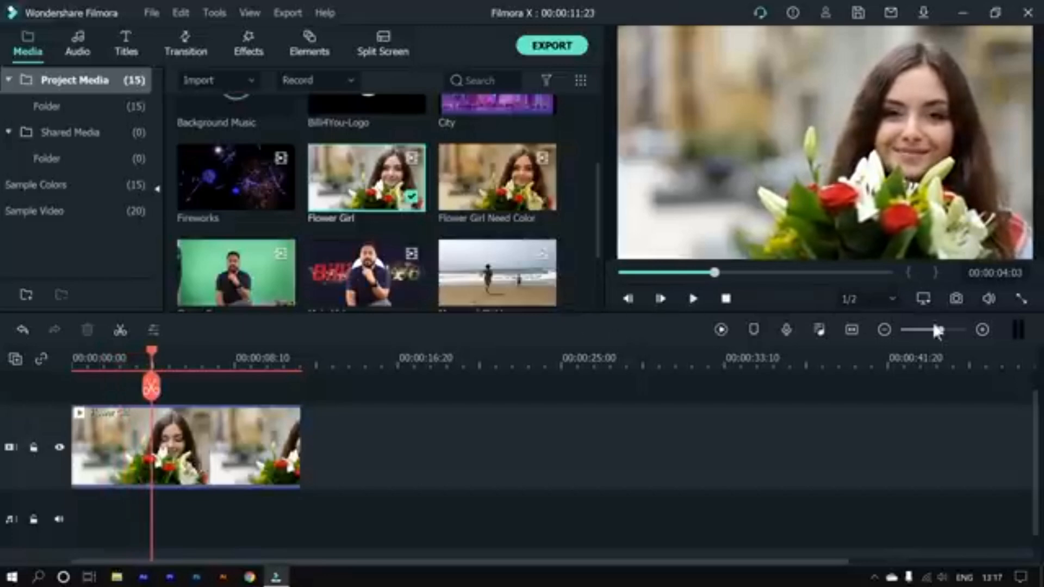
Step: Scrub the preview to about seven seconds, then set the playhead timecode to 00:00:05:00
{"action": "left_click_drag", "start_coordinate": [714, 273], "coordinate": [782, 273]}
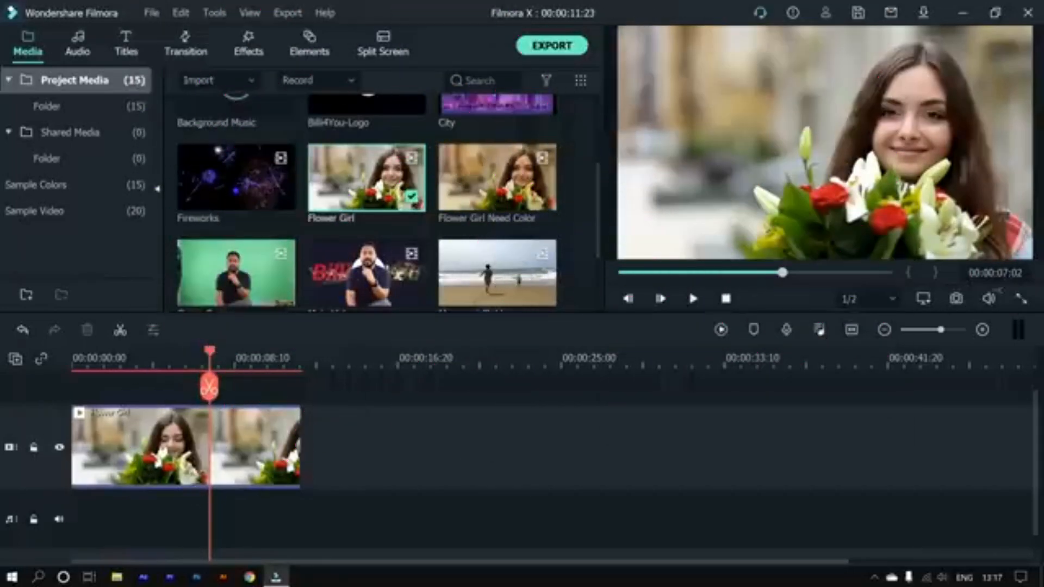
{"action": "left_click", "coordinate": [1011, 276]}
{"action": "left_click", "coordinate": [1010, 276]}
{"action": "left_click_drag", "start_coordinate": [1014, 282], "coordinate": [1012, 281]}
{"action": "type", "text": "5"}
{"action": "key", "text": "BackSpace"}
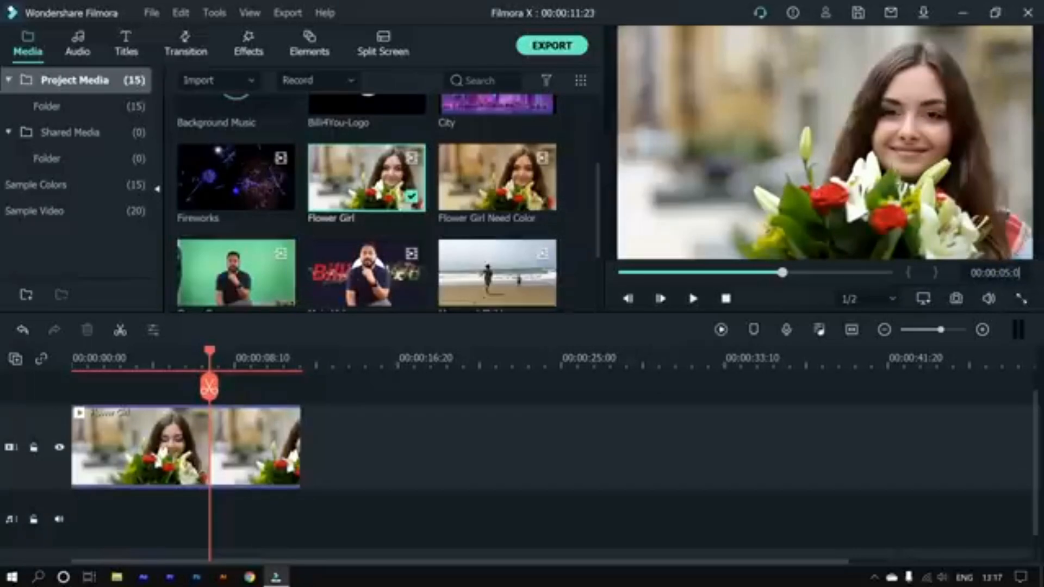
{"action": "type", "text": "0"}
{"action": "key", "text": "Return"}
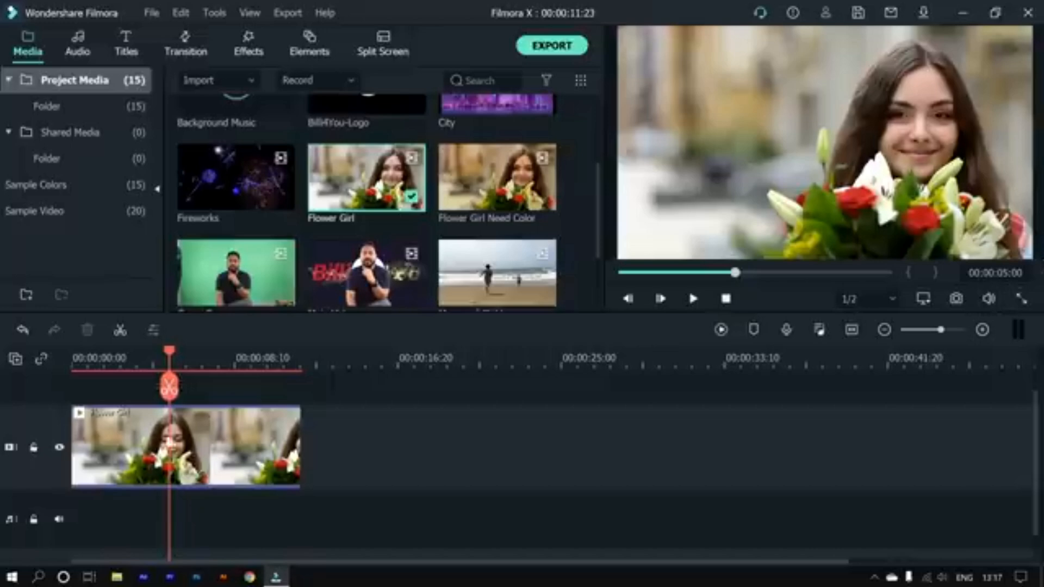
Step: Select the Flower Girl clip on the timeline and step the playhead several frames backward, then a few frames forward to 00:00:04:22
{"action": "left_click", "coordinate": [235, 459]}
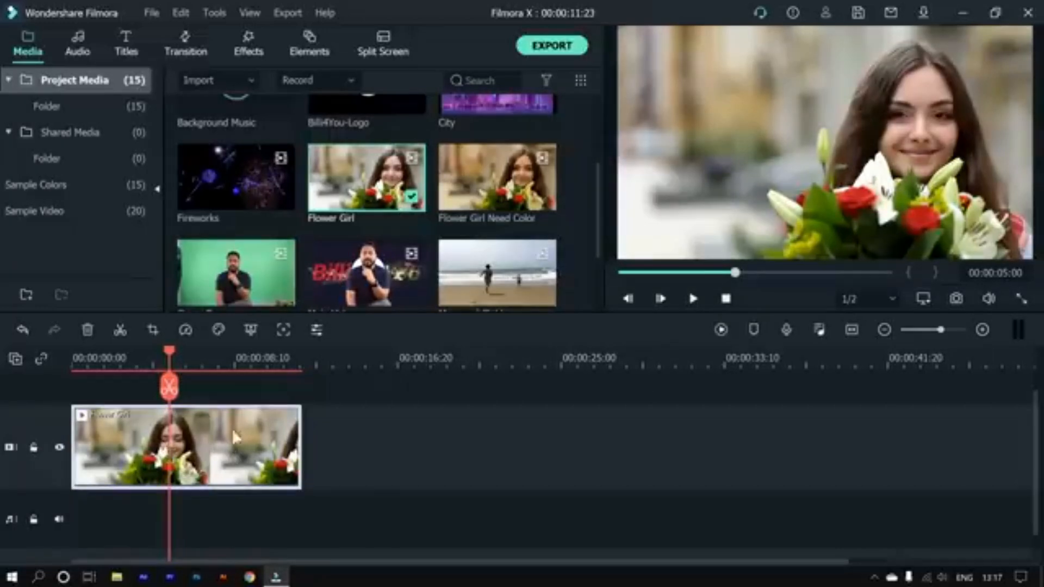
{"action": "left_click", "coordinate": [630, 301]}
{"action": "left_click", "coordinate": [629, 300]}
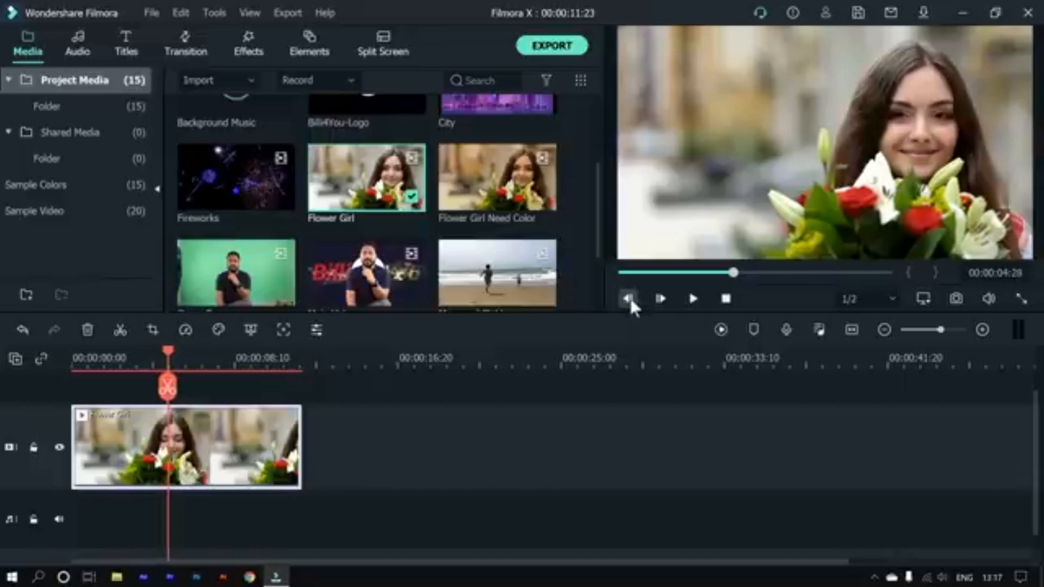
{"action": "left_click", "coordinate": [630, 300]}
{"action": "left_click", "coordinate": [629, 300]}
{"action": "left_click", "coordinate": [629, 300]}
{"action": "left_click", "coordinate": [630, 300]}
{"action": "left_click", "coordinate": [629, 300]}
{"action": "left_click", "coordinate": [630, 300]}
{"action": "left_click", "coordinate": [629, 300]}
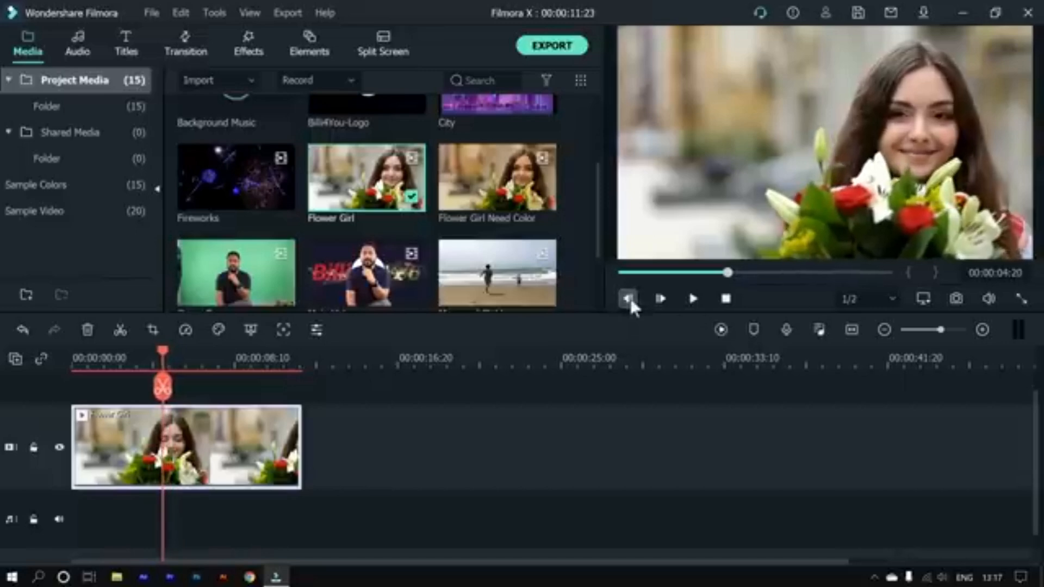
{"action": "left_click", "coordinate": [630, 300]}
{"action": "left_click", "coordinate": [629, 300]}
{"action": "left_click", "coordinate": [660, 299]}
{"action": "left_click", "coordinate": [661, 299]}
Step: Play the clip from the current frame for about a second and stop, then play it briefly from the beginning
{"action": "left_click", "coordinate": [693, 299]}
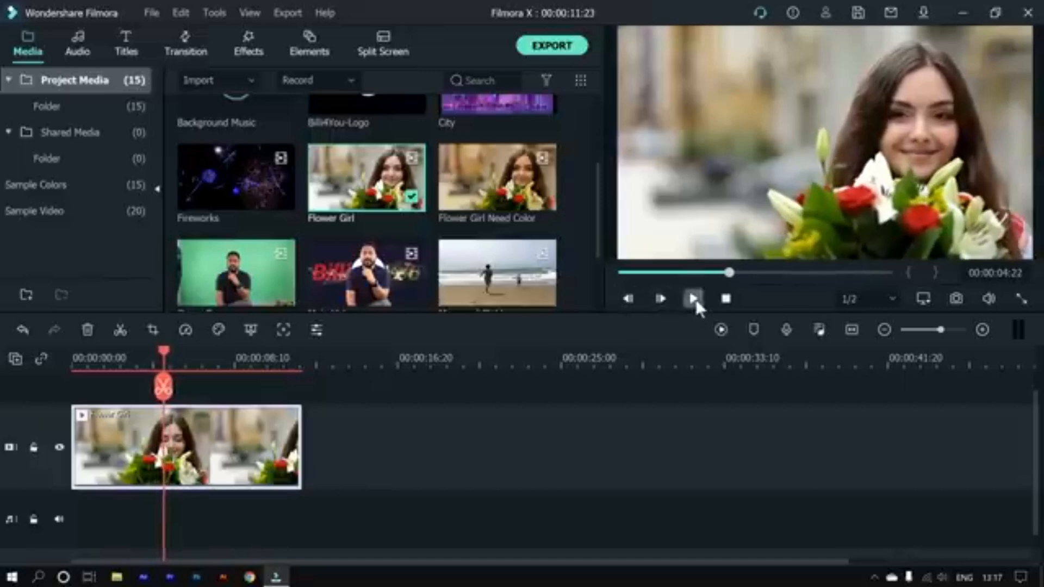
{"action": "left_click", "coordinate": [693, 298]}
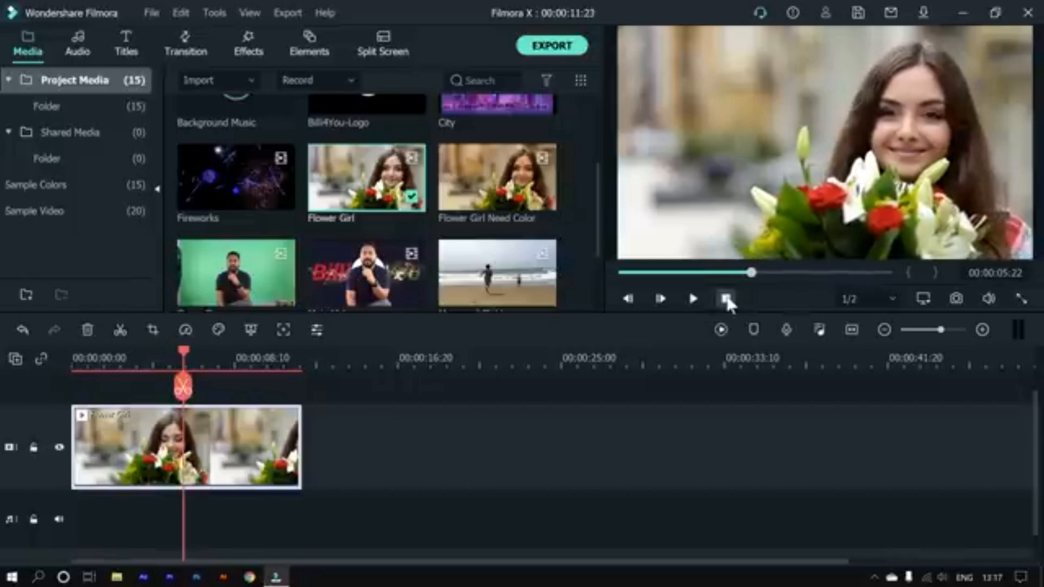
{"action": "left_click", "coordinate": [867, 299]}
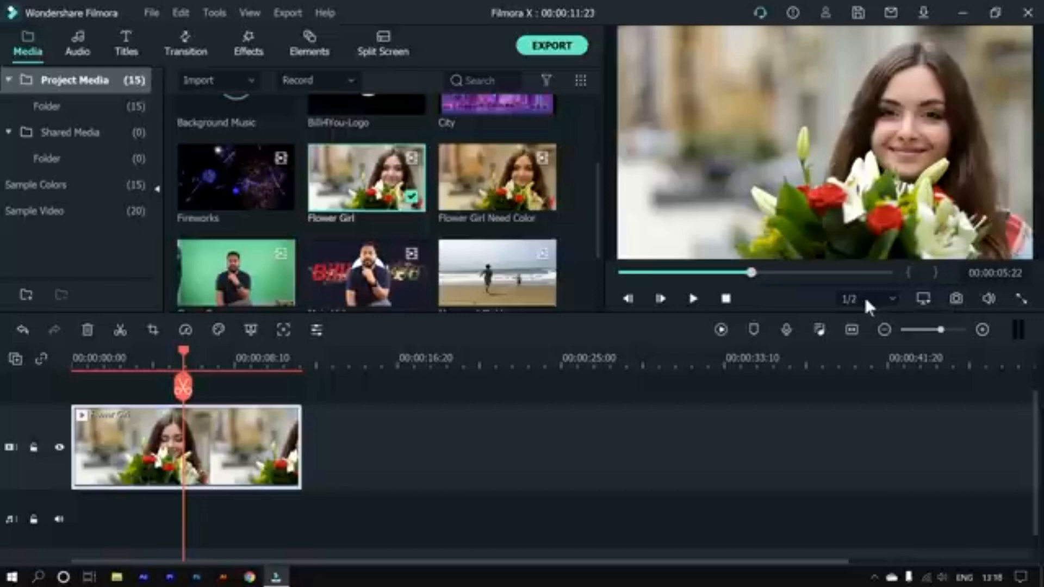
{"action": "left_click_drag", "start_coordinate": [184, 352], "coordinate": [31, 367]}
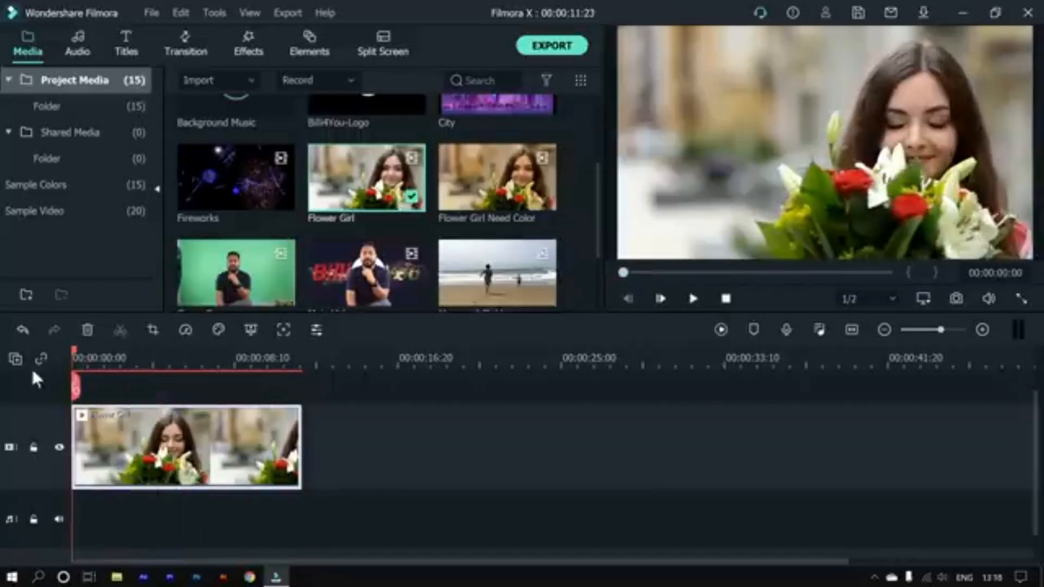
{"action": "key", "text": "space"}
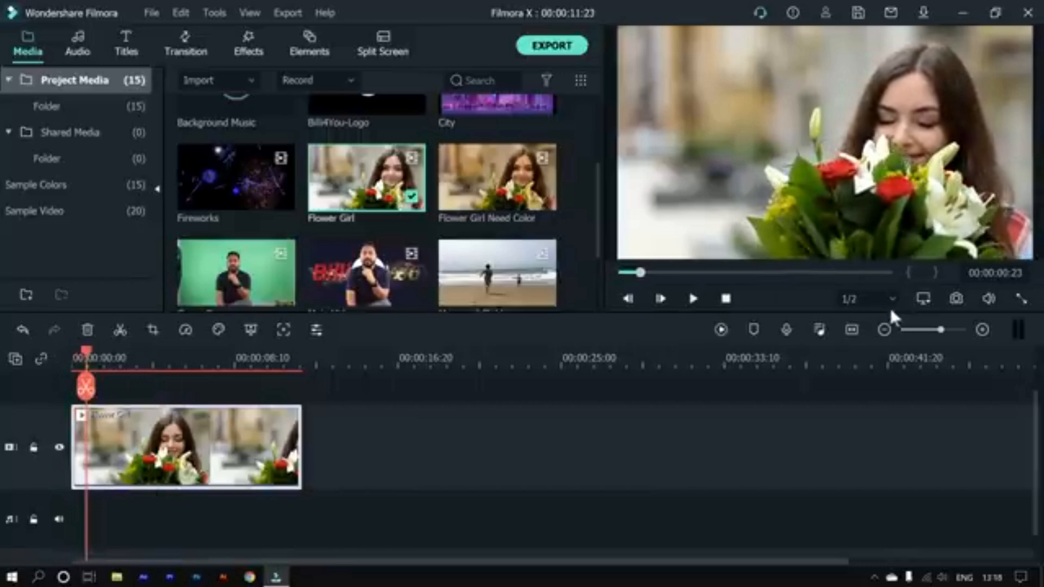
Step: Set the preview playback quality to Full and play the timeline clip
{"action": "left_click", "coordinate": [875, 299]}
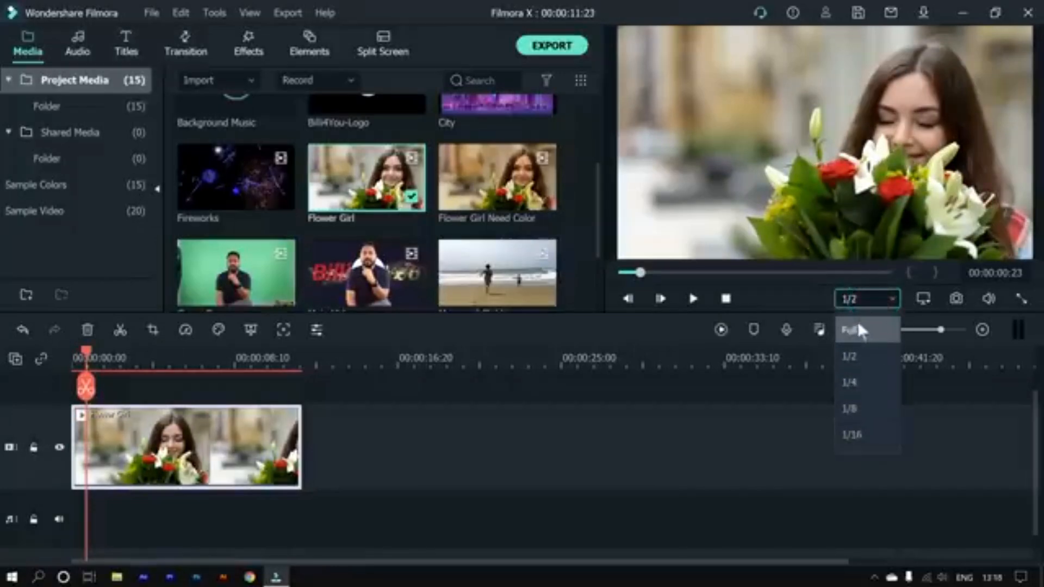
{"action": "left_click", "coordinate": [841, 302]}
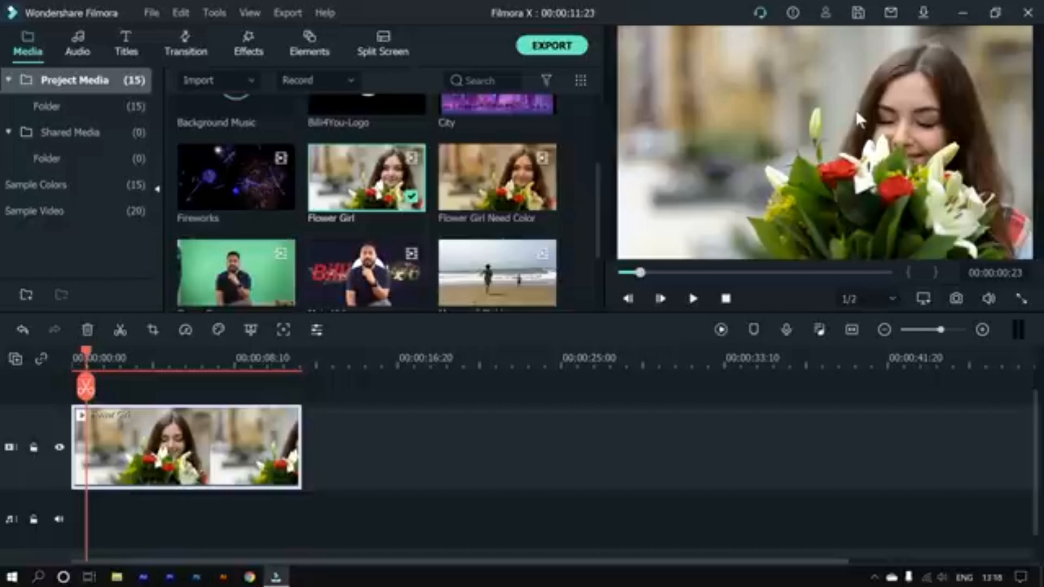
{"action": "left_click", "coordinate": [868, 300]}
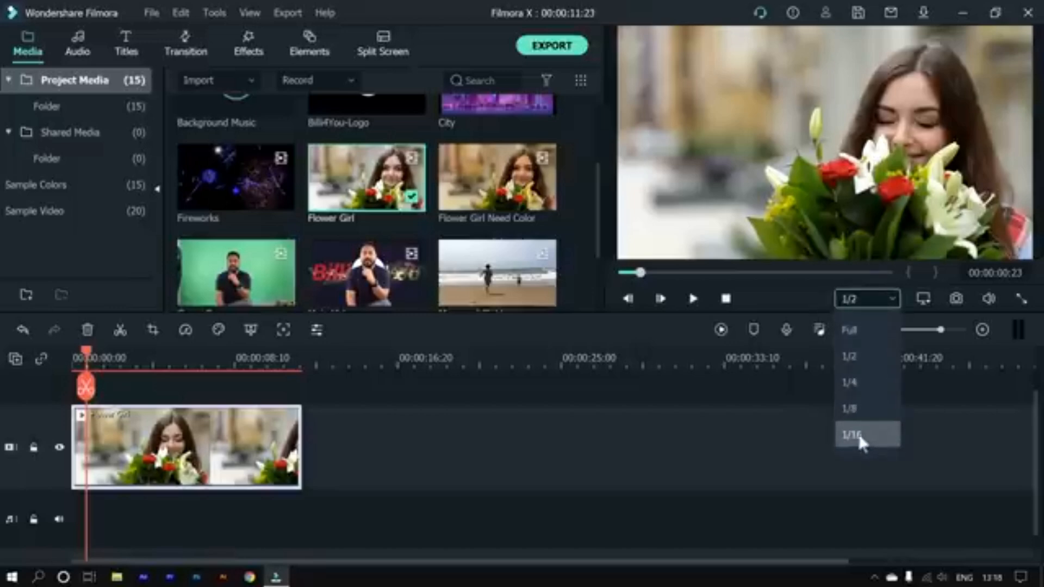
{"action": "left_click", "coordinate": [858, 326]}
{"action": "key", "text": "space"}
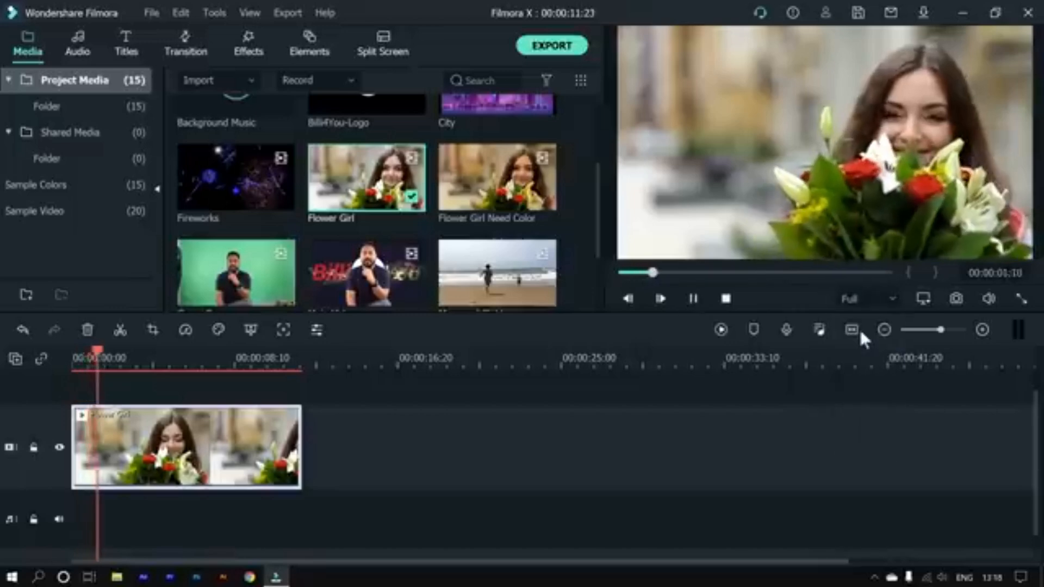
Step: Pause and resume the clip's playback, then set the preview playback quality to 1/2 and play it briefly
{"action": "key", "text": "space"}
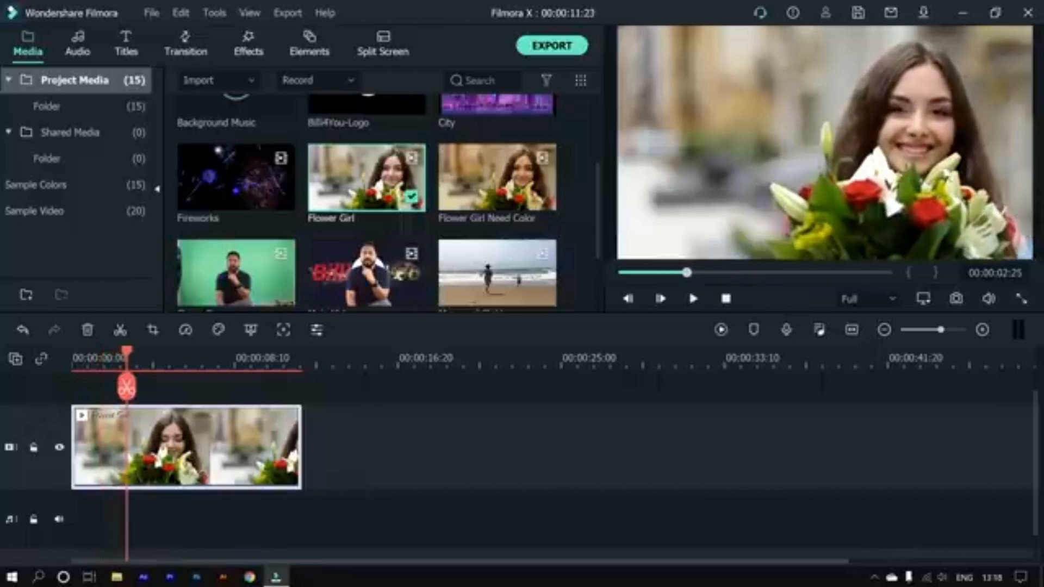
{"action": "key", "text": "space"}
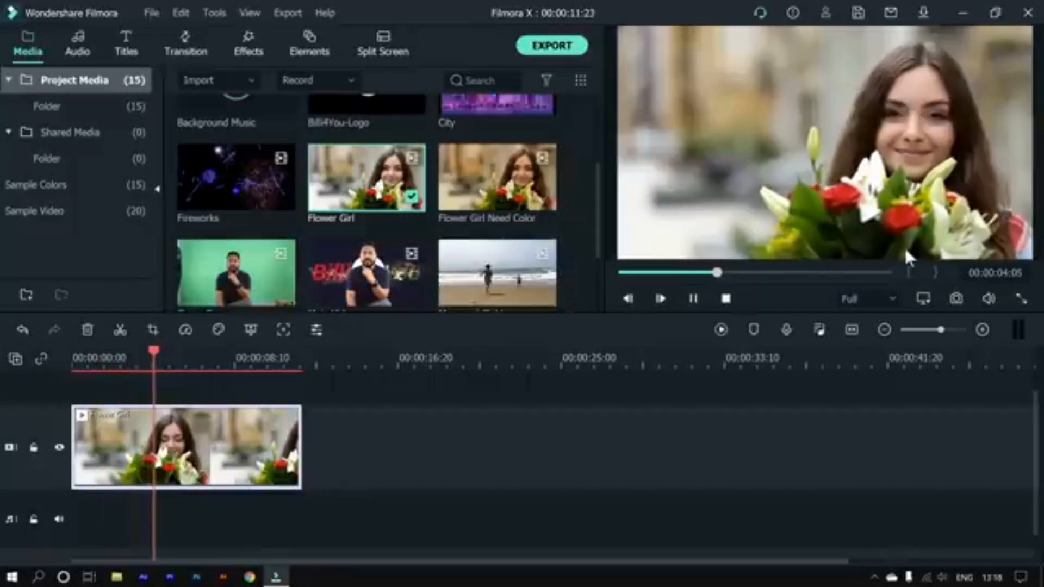
{"action": "key", "text": "space"}
{"action": "left_click", "coordinate": [885, 298]}
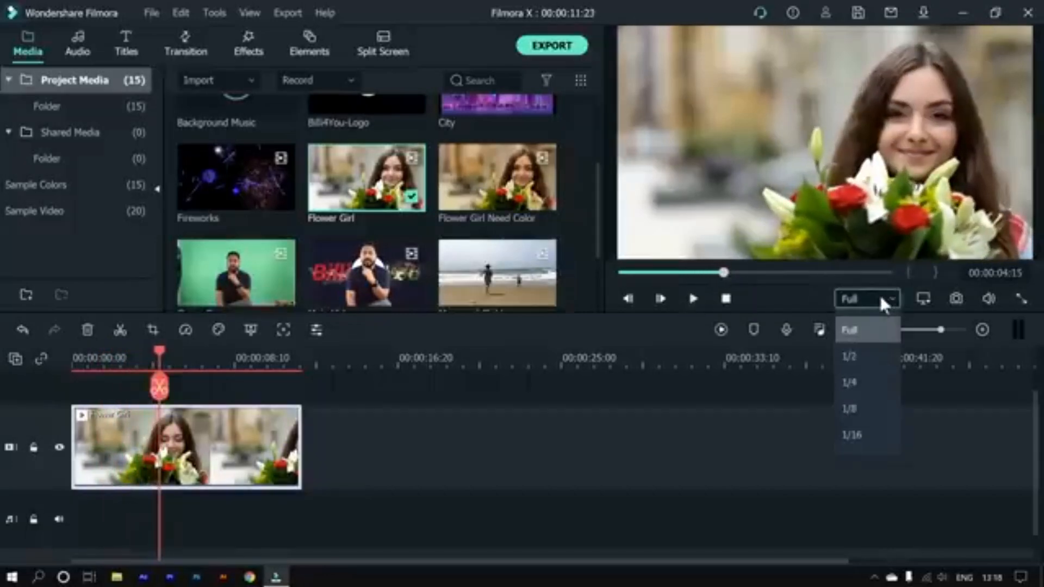
{"action": "left_click", "coordinate": [873, 355]}
{"action": "key", "text": "space"}
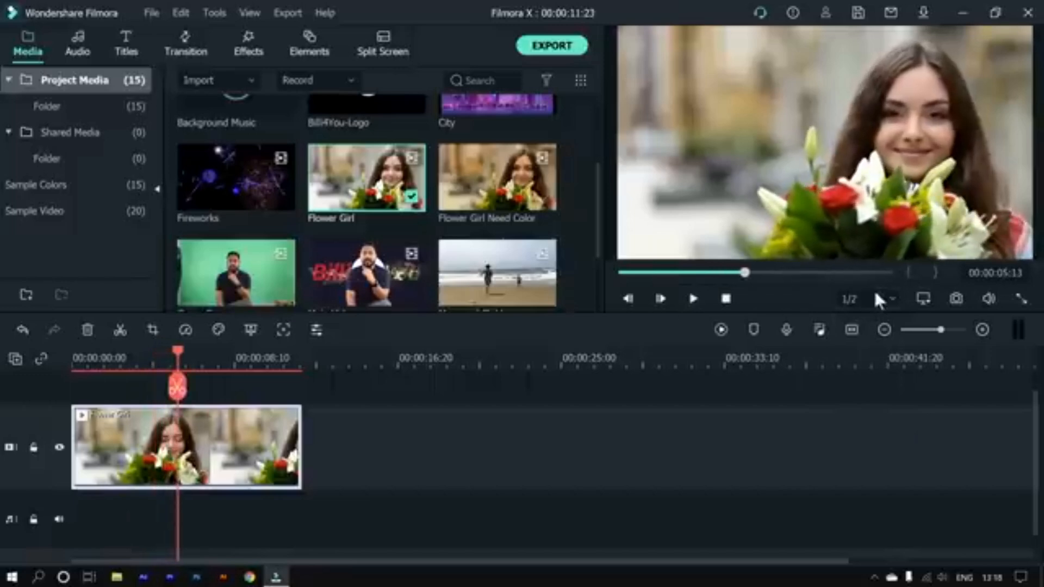
Step: Set the preview playback quality to 1/8 and play the clip from the current frame, then again from the beginning to about five seconds
{"action": "left_click", "coordinate": [879, 299]}
{"action": "left_click", "coordinate": [867, 408]}
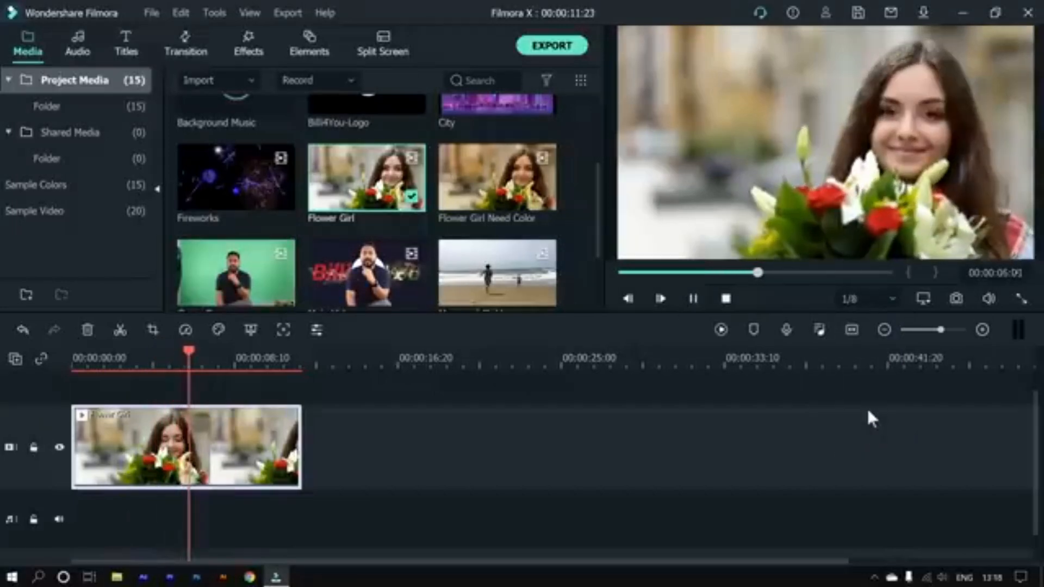
{"action": "key", "text": "space"}
{"action": "key", "text": "space"}
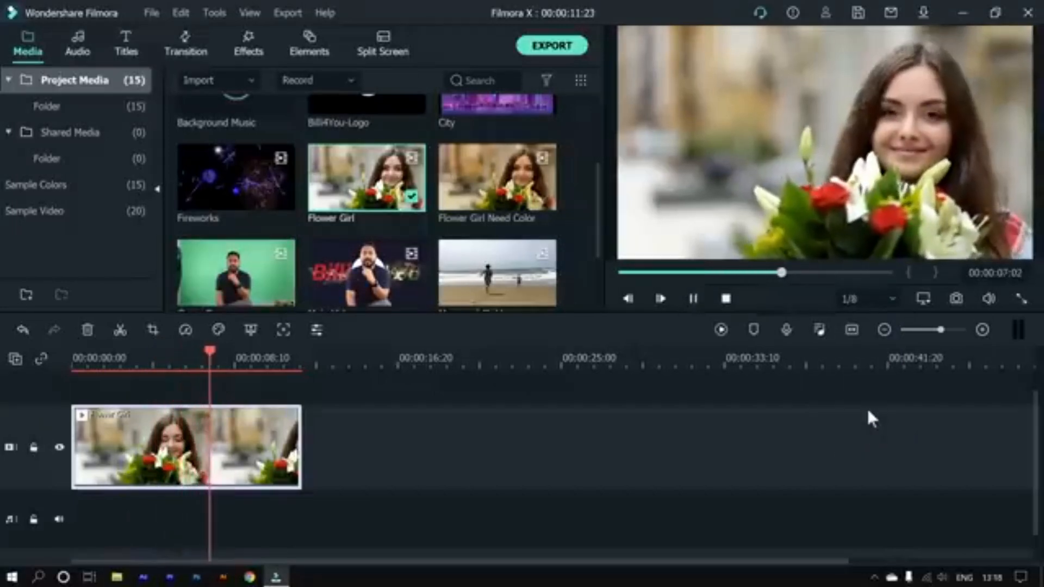
{"action": "key", "text": "space"}
{"action": "left_click_drag", "start_coordinate": [200, 349], "coordinate": [5, 374]}
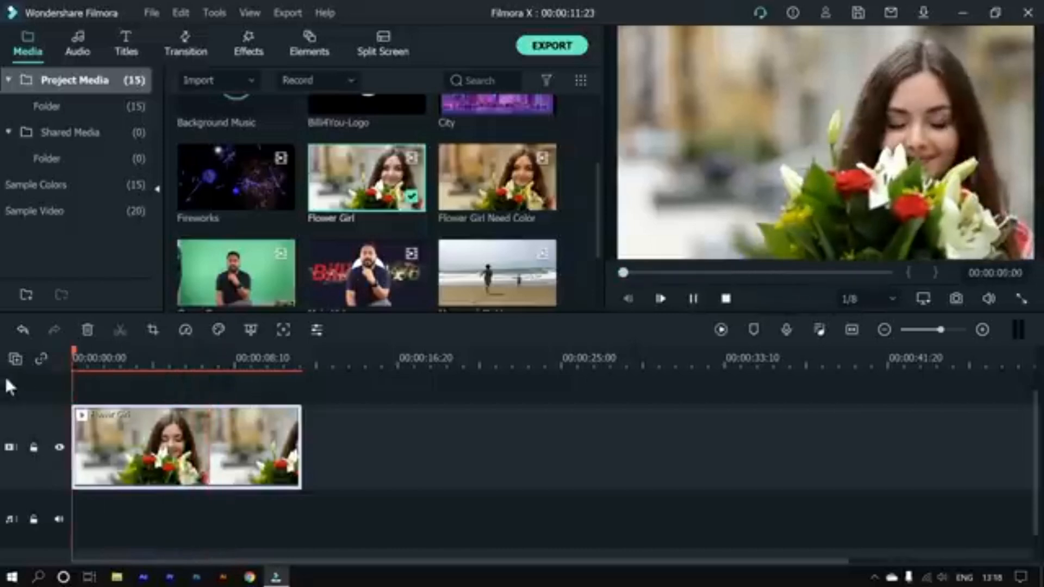
{"action": "key", "text": "space"}
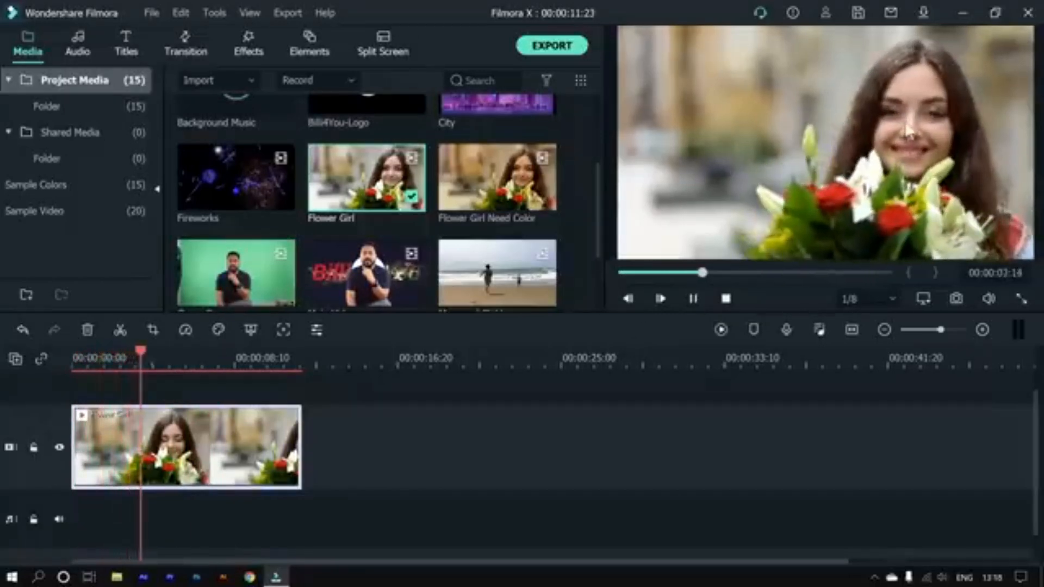
{"action": "key", "text": "space"}
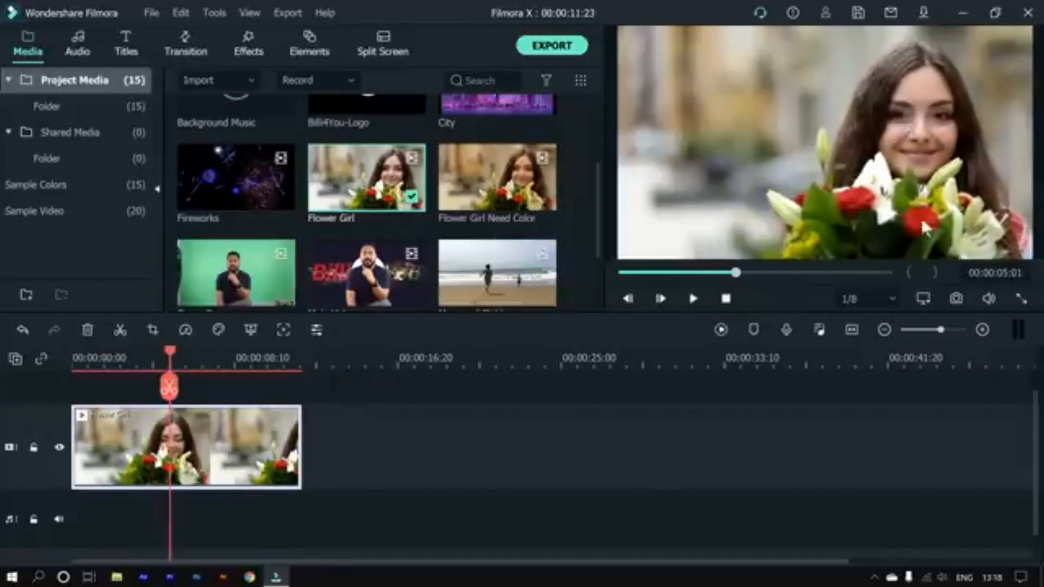
Step: Return the preview playback quality to Full and play the clip for about a second
{"action": "left_click", "coordinate": [876, 301]}
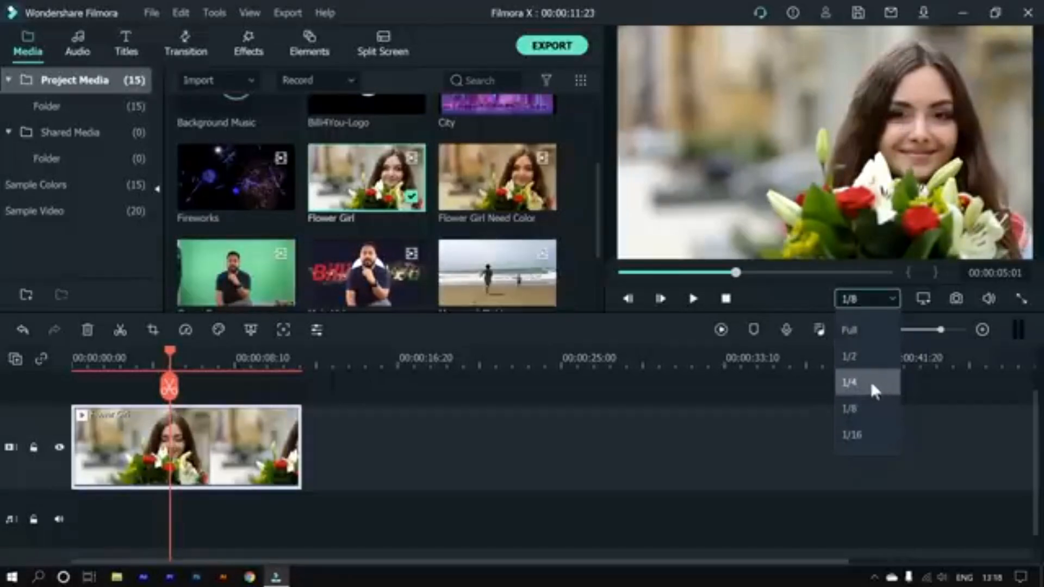
{"action": "left_click", "coordinate": [866, 328]}
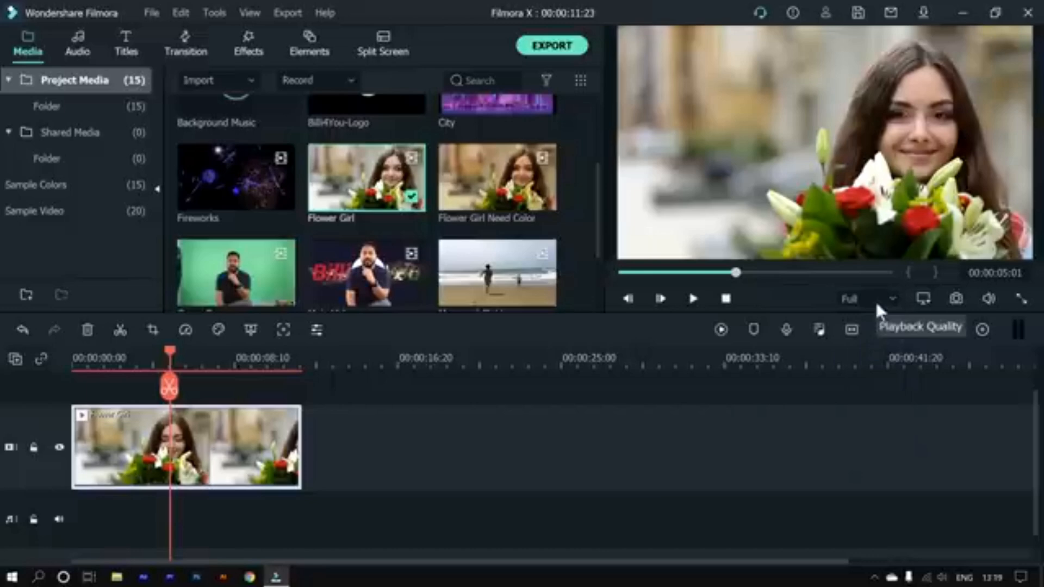
{"action": "key", "text": "space"}
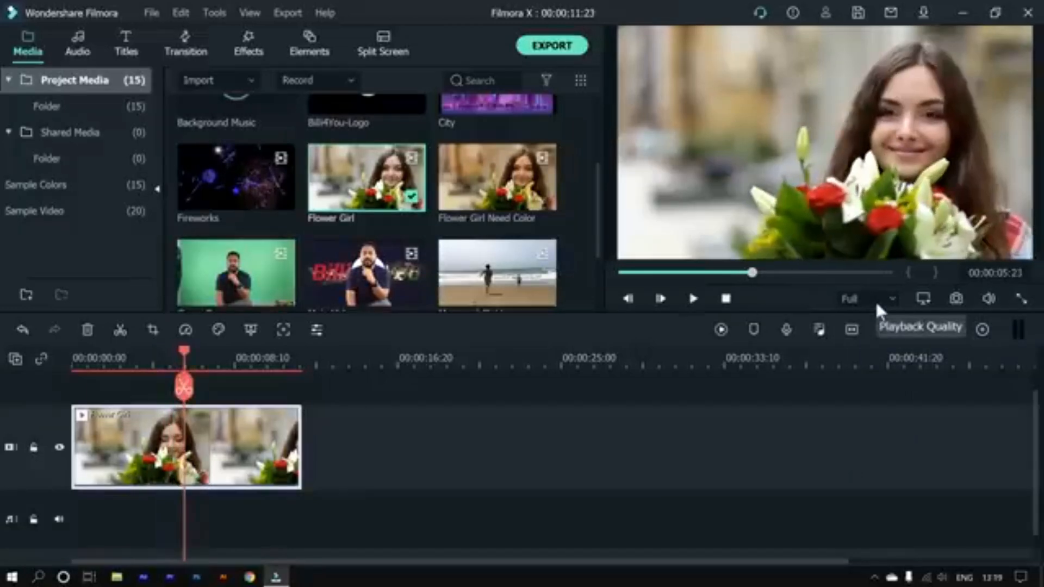
Step: Open the project aspect ratio settings and review the available aspect ratio presets
{"action": "left_click", "coordinate": [922, 296]}
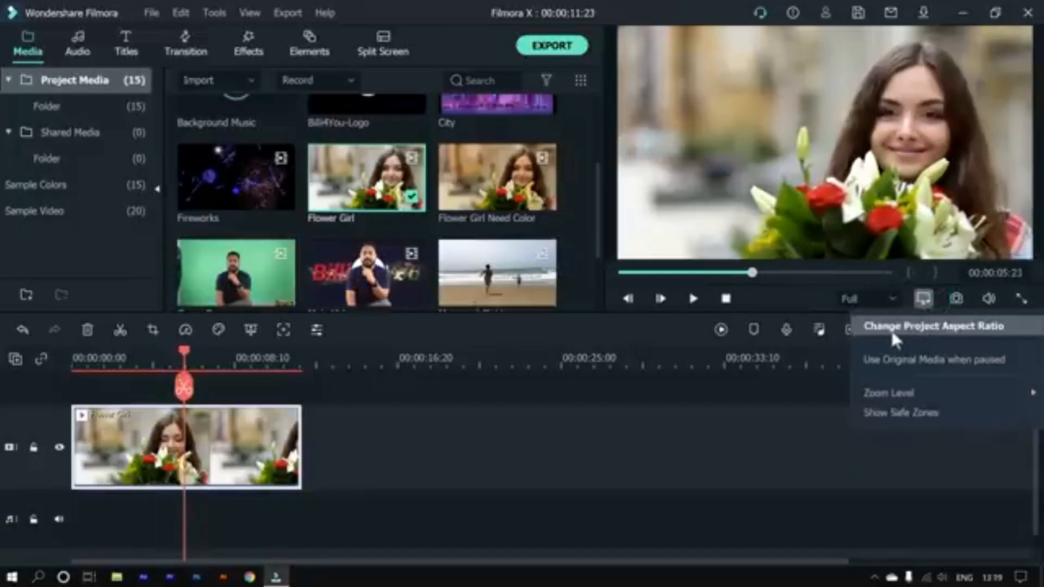
{"action": "left_click", "coordinate": [957, 325]}
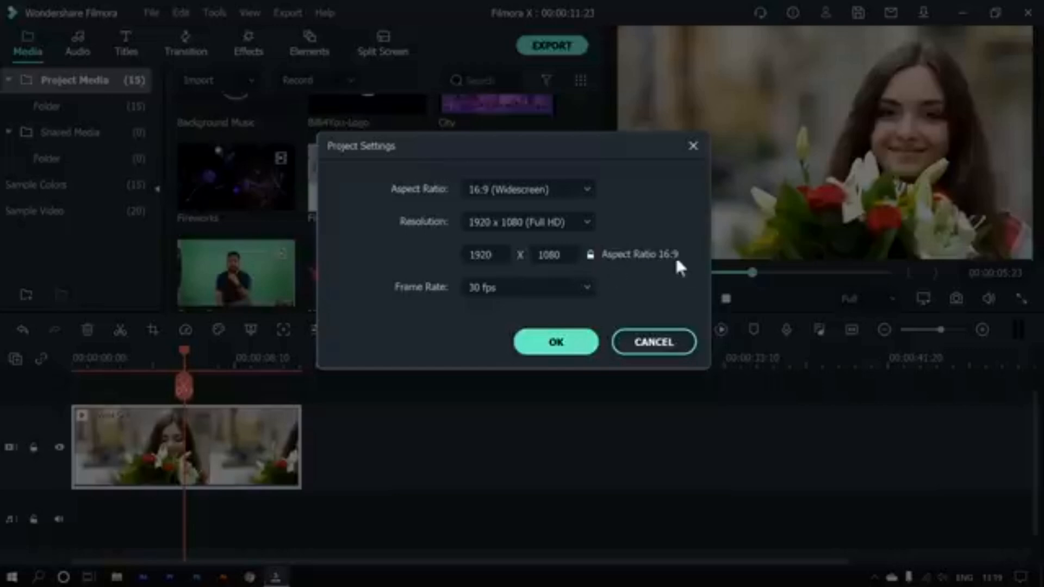
{"action": "left_click", "coordinate": [551, 189]}
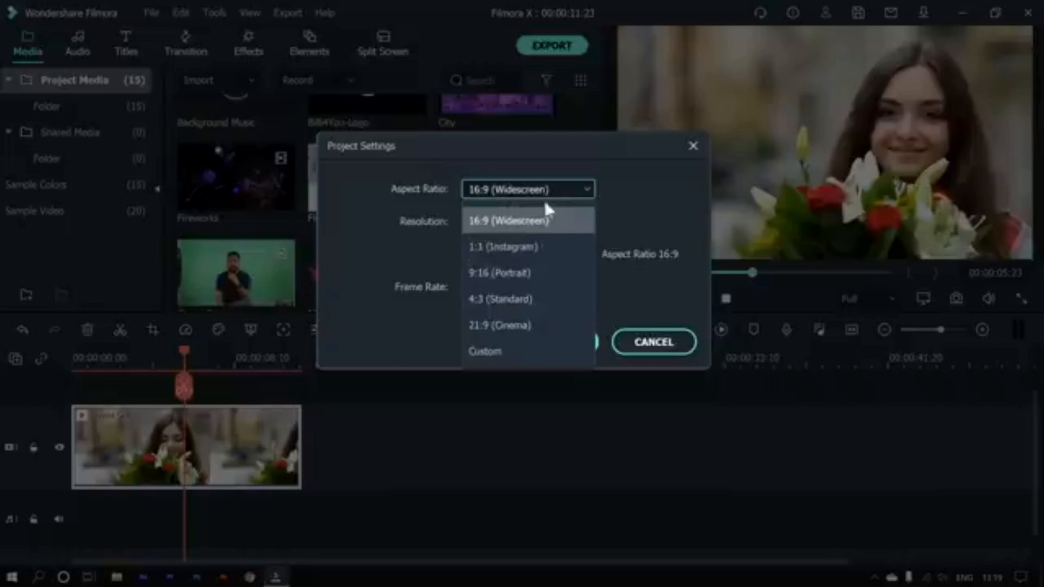
{"action": "left_click", "coordinate": [628, 224]}
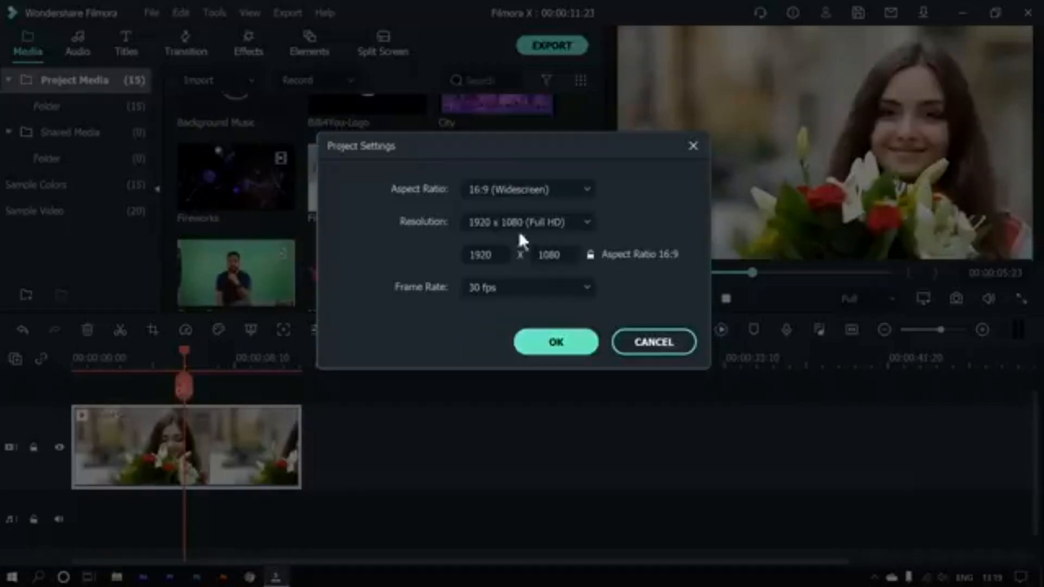
Step: Try a custom project resolution of 2560 x 1440
{"action": "left_click", "coordinate": [522, 222]}
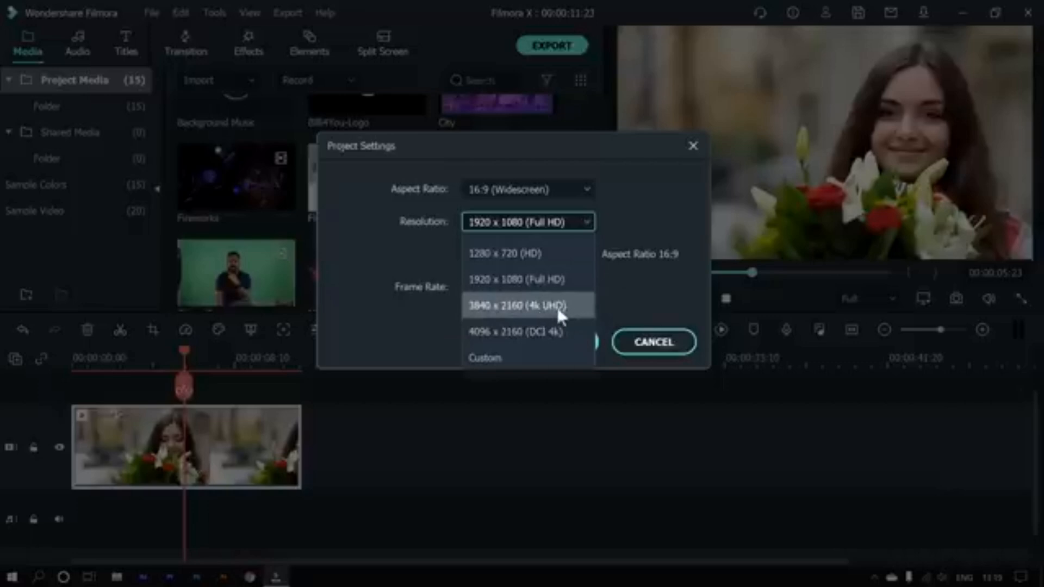
{"action": "left_click", "coordinate": [497, 360]}
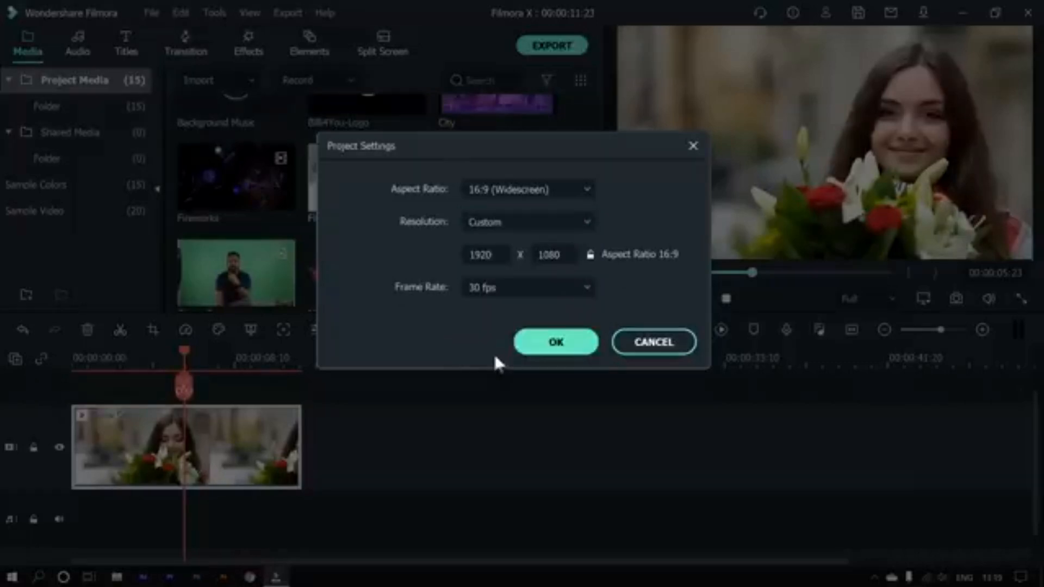
{"action": "double_click", "coordinate": [498, 256]}
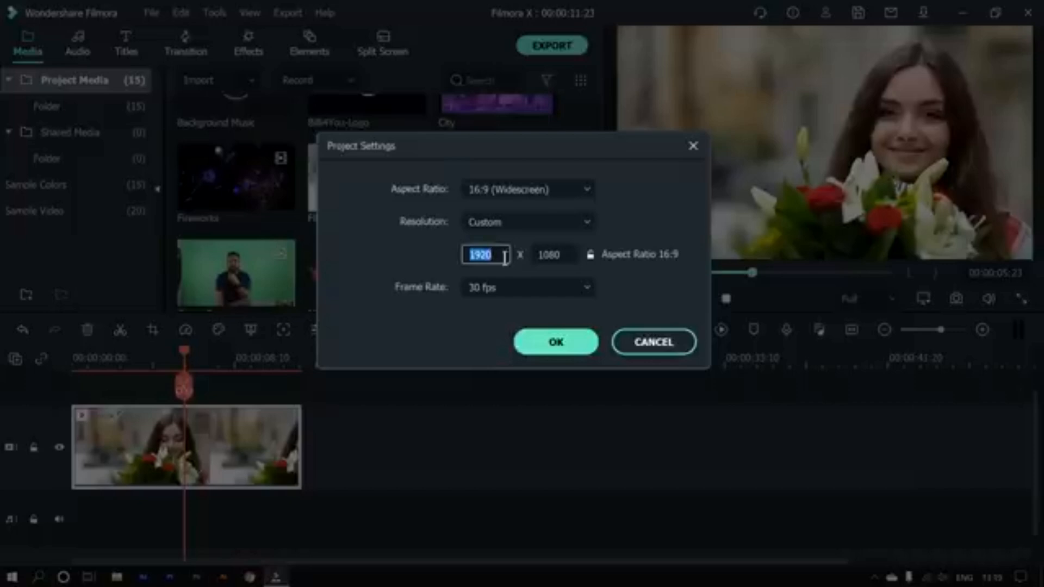
{"action": "type", "text": "2560"}
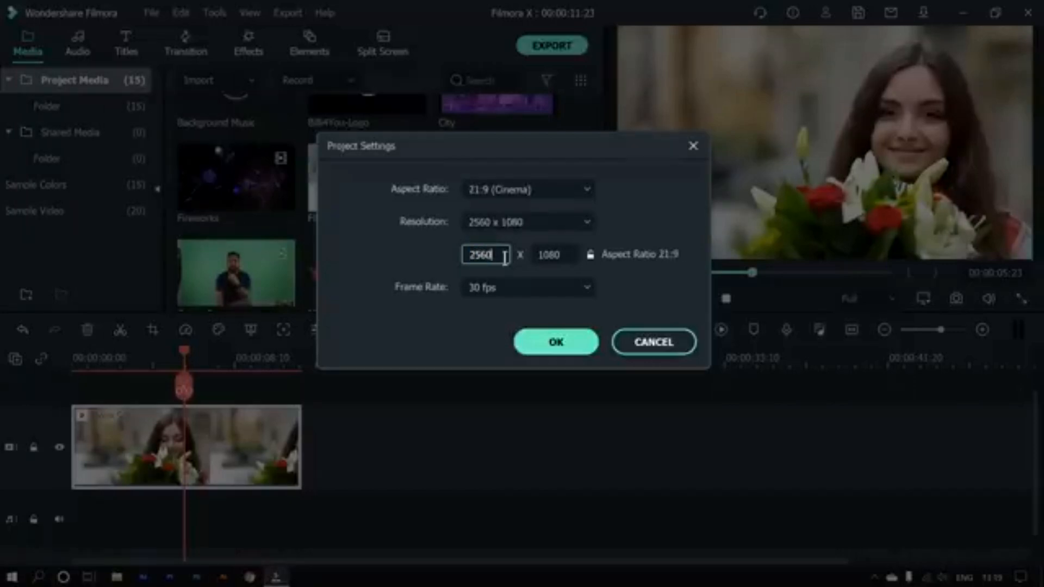
{"action": "left_click", "coordinate": [546, 256]}
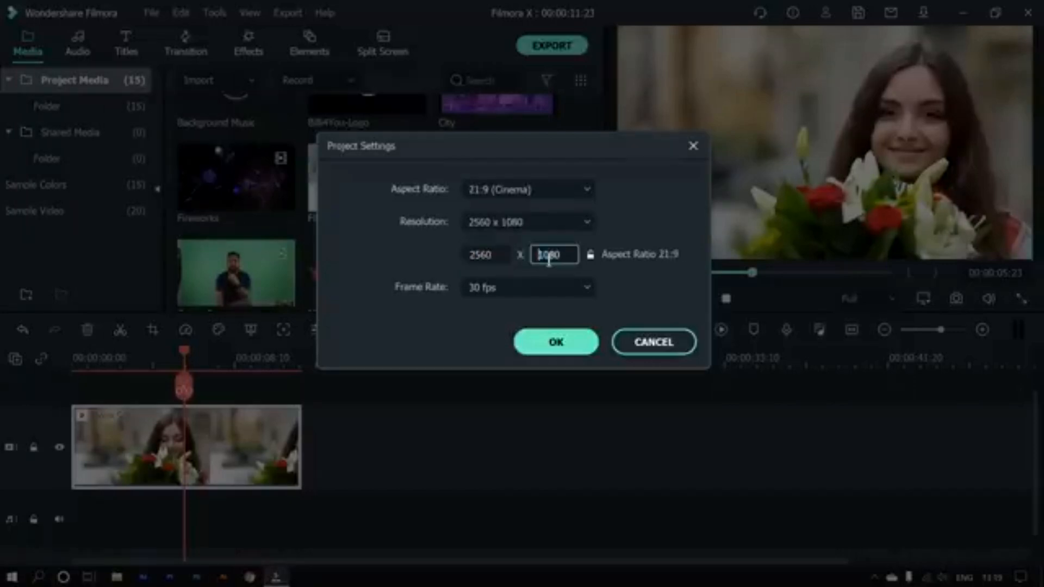
{"action": "left_click_drag", "start_coordinate": [572, 261], "coordinate": [532, 256]}
{"action": "type", "text": "1440"}
{"action": "left_click", "coordinate": [650, 277]}
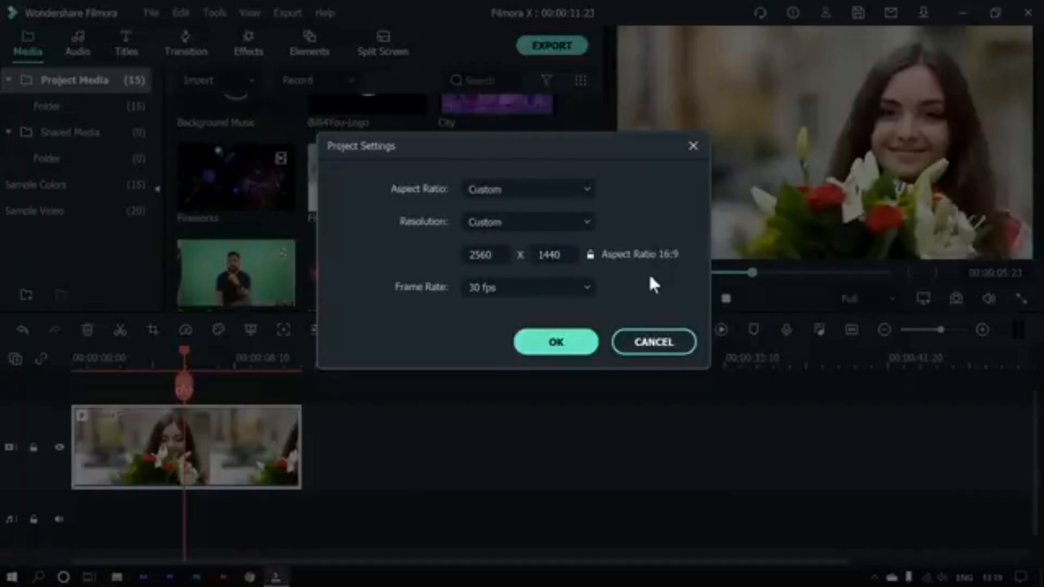
Step: Lock the aspect ratio and try a 25 fps frame rate, then cancel the project settings
{"action": "left_click", "coordinate": [591, 255]}
{"action": "left_click", "coordinate": [531, 288]}
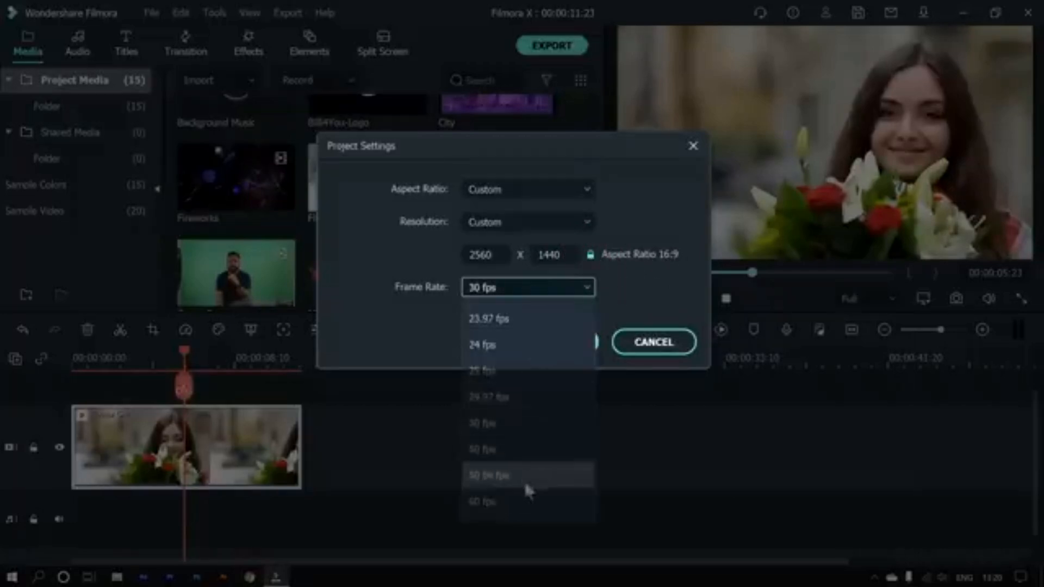
{"action": "left_click", "coordinate": [520, 371]}
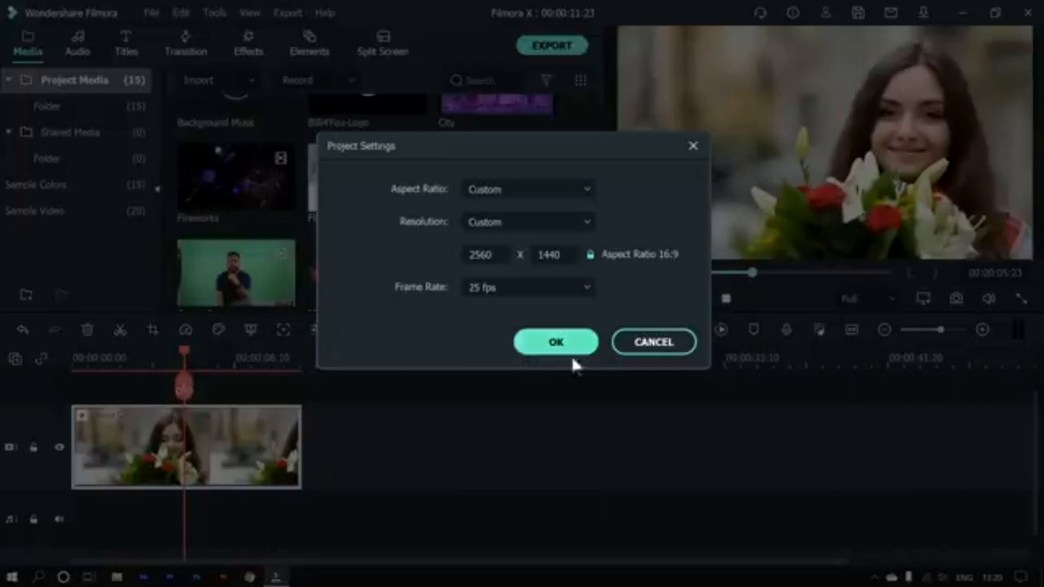
{"action": "left_click", "coordinate": [576, 191]}
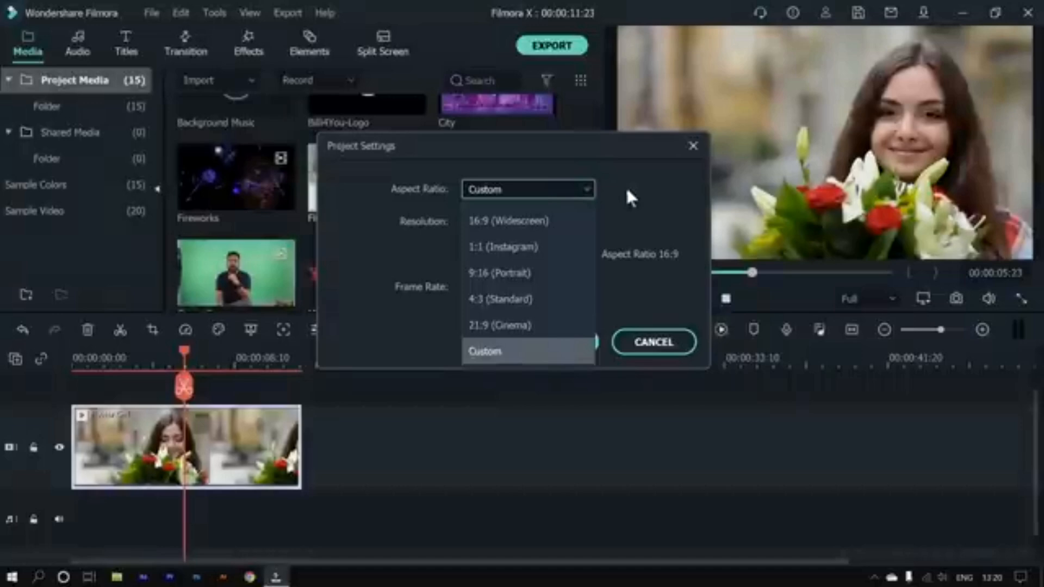
{"action": "left_click", "coordinate": [625, 185]}
{"action": "left_click", "coordinate": [654, 342]}
Step: Enable the use of original media when paused, then set the playback quality to 1/4 and play the clip briefly
{"action": "left_click", "coordinate": [924, 300]}
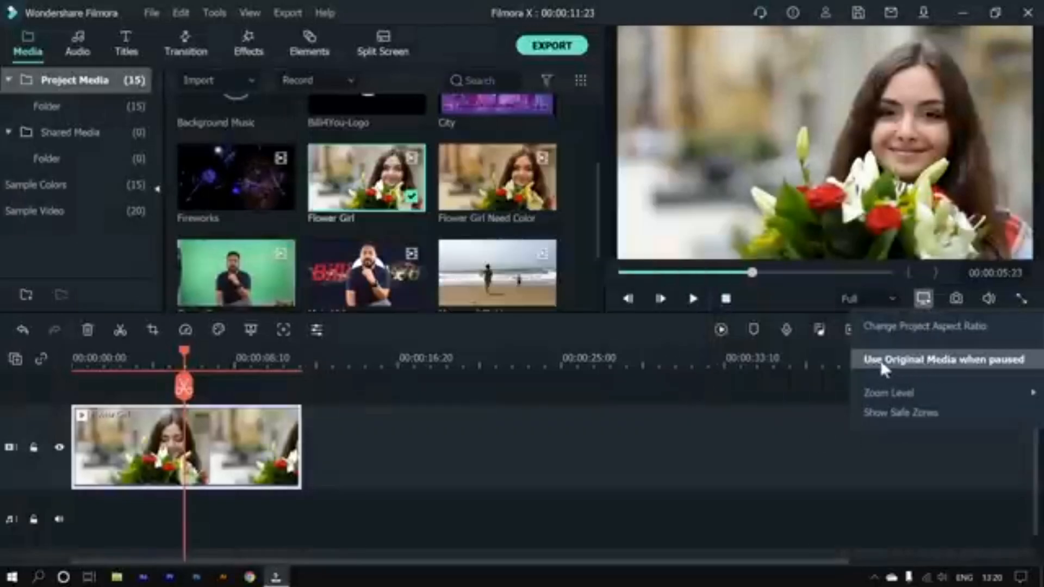
{"action": "left_click", "coordinate": [967, 365]}
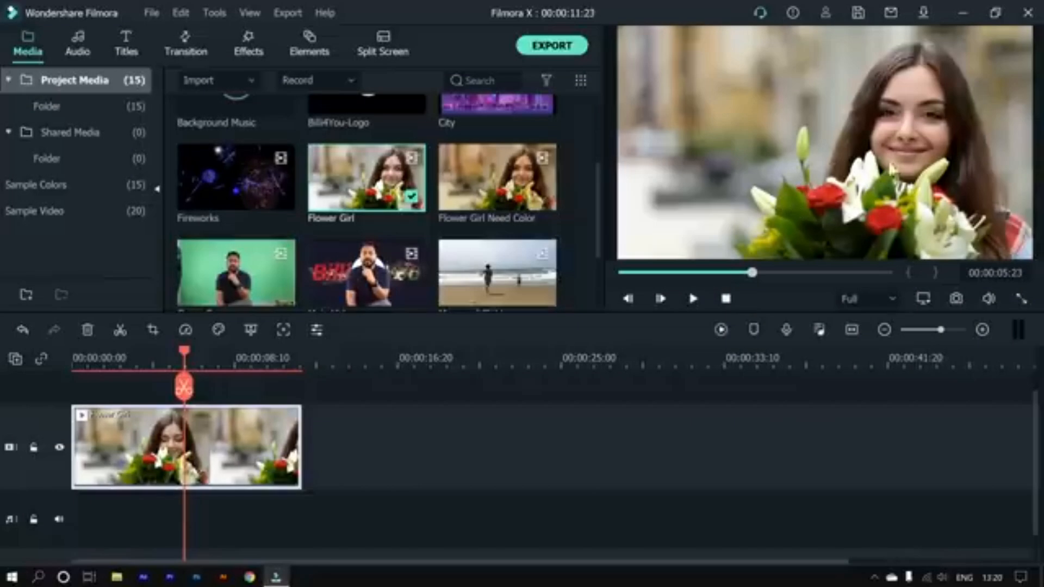
{"action": "left_click", "coordinate": [865, 300]}
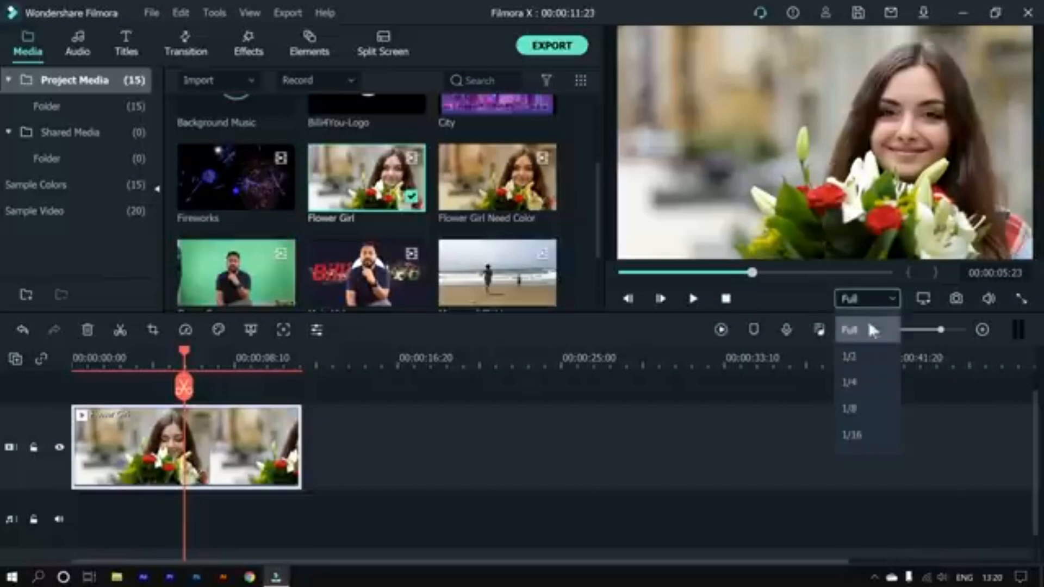
{"action": "left_click", "coordinate": [861, 378]}
{"action": "key", "text": "space"}
{"action": "key", "text": "space"}
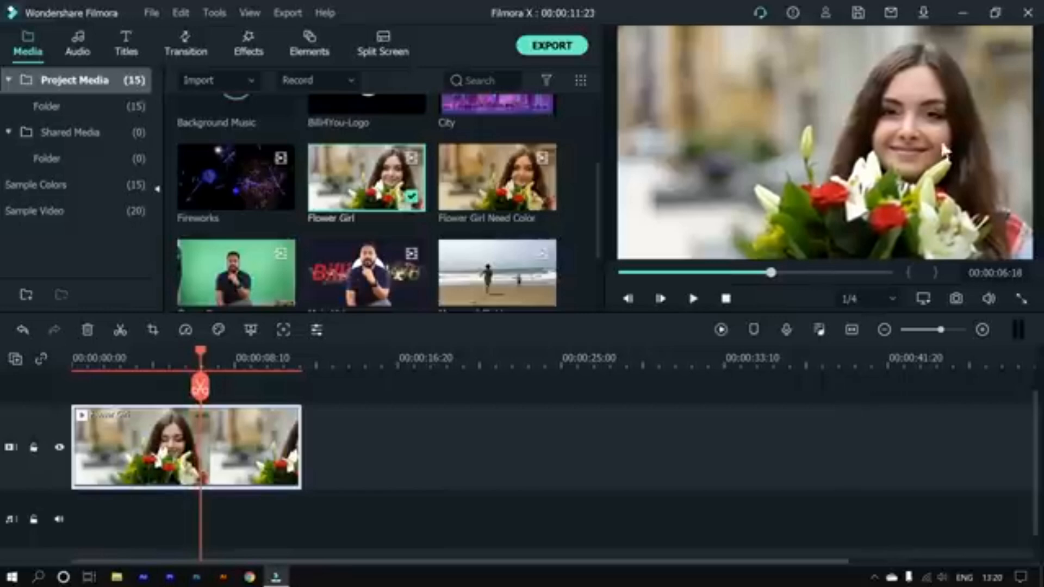
Step: Set the preview window's zoom level to 100%
{"action": "left_click", "coordinate": [882, 296]}
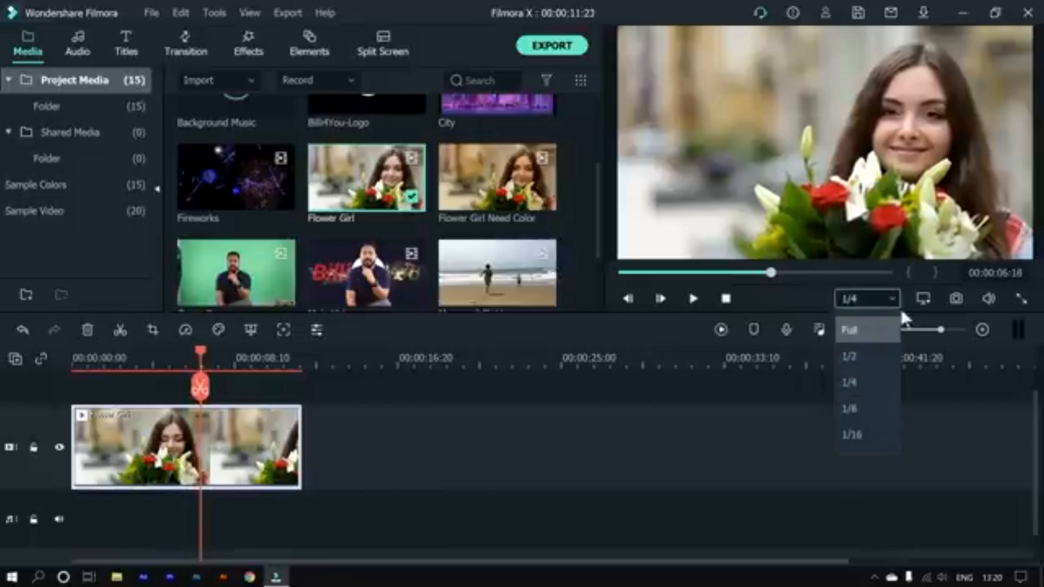
{"action": "left_click", "coordinate": [923, 300]}
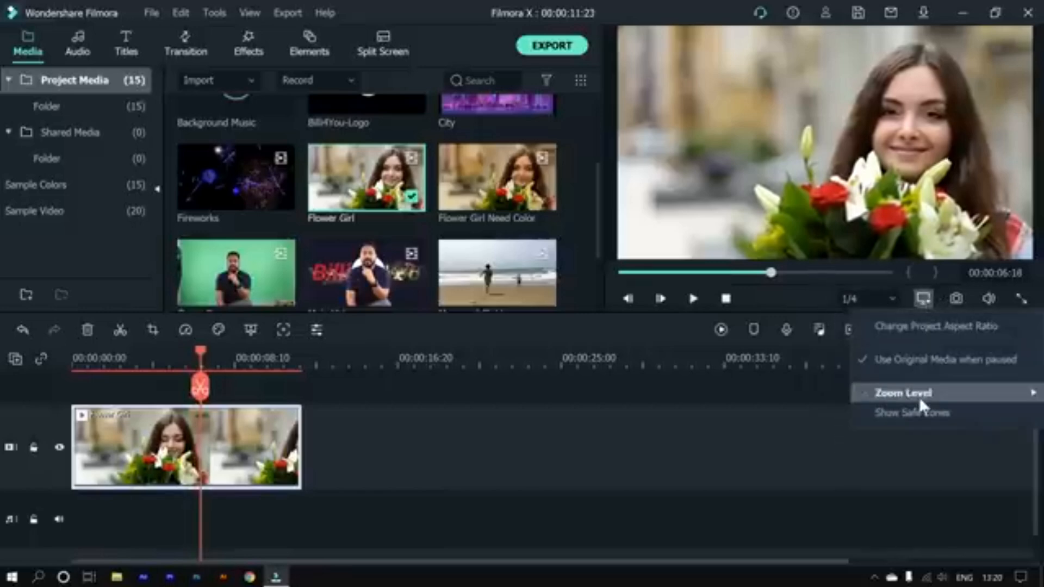
{"action": "mouse_move", "coordinate": [920, 398]}
{"action": "left_click", "coordinate": [850, 115]}
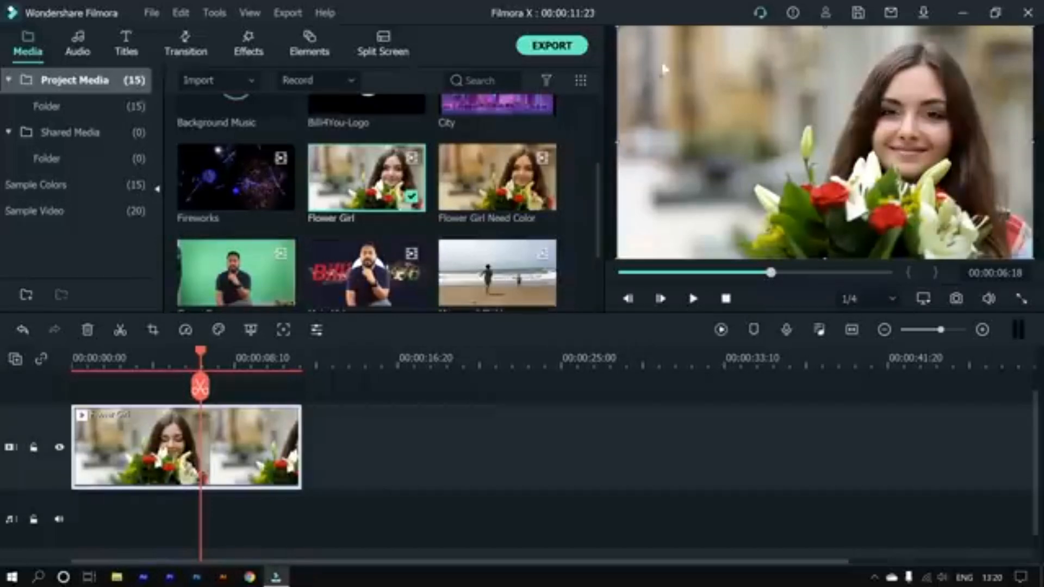
{"action": "left_click", "coordinate": [923, 298]}
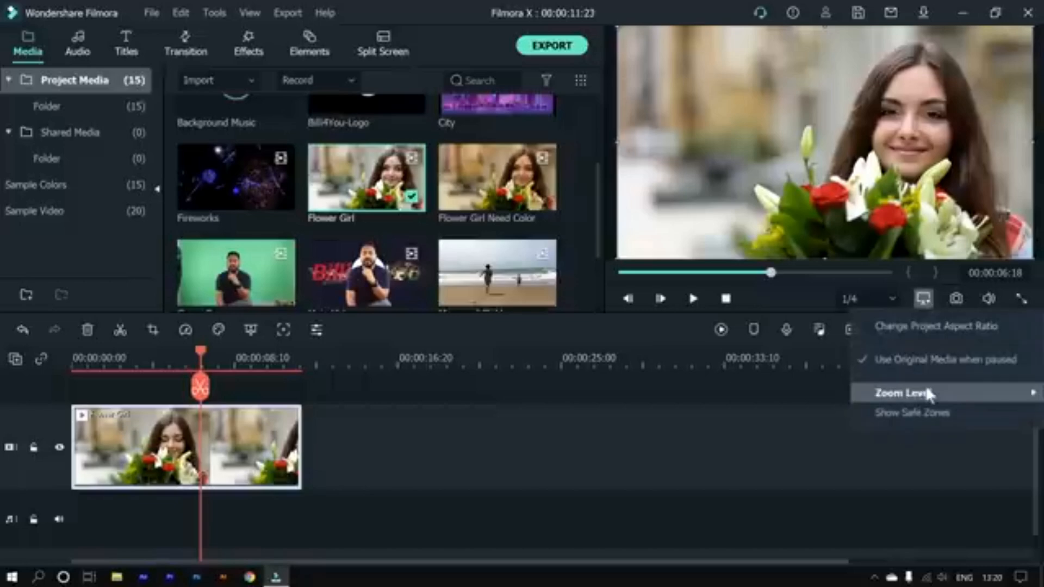
{"action": "mouse_move", "coordinate": [875, 393]}
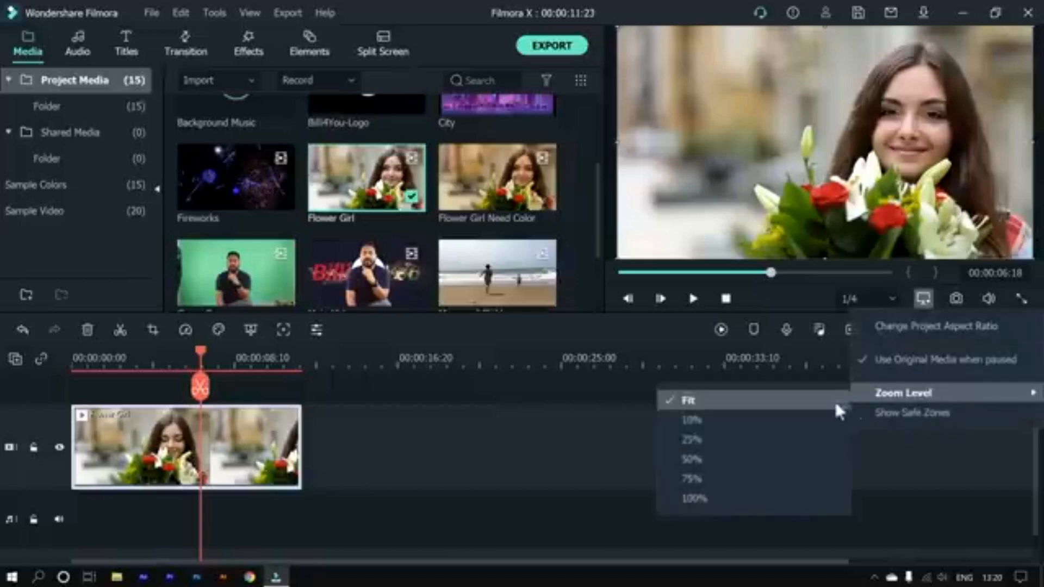
{"action": "left_click", "coordinate": [765, 498]}
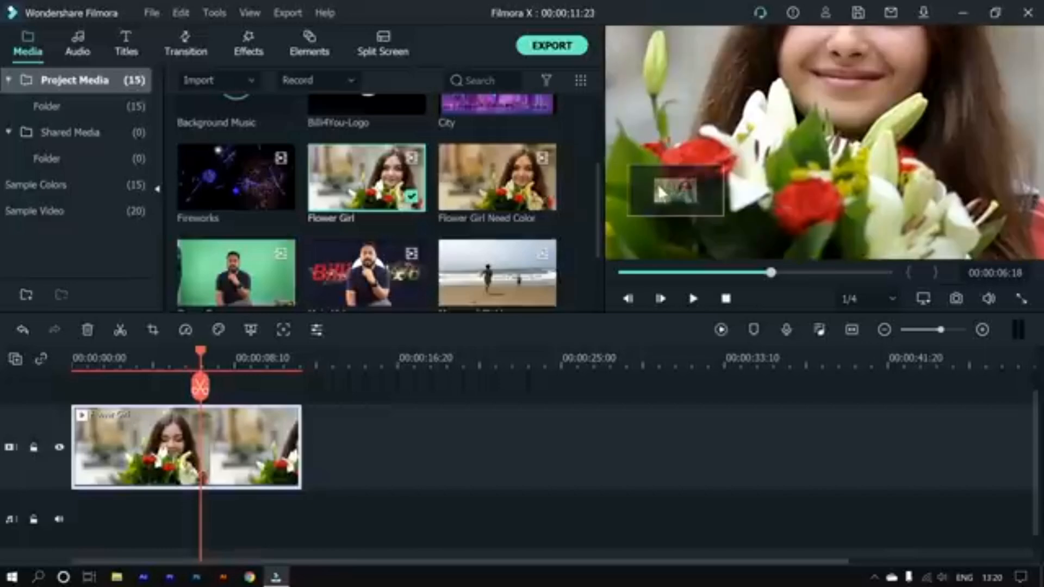
Step: Pan around the magnified preview image, then set the preview zoom level back to Fit
{"action": "mouse_move", "coordinate": [660, 193]}
{"action": "left_mouse_down"}
{"action": "mouse_move", "coordinate": [653, 178]}
{"action": "mouse_move", "coordinate": [674, 193]}
{"action": "mouse_move", "coordinate": [652, 187]}
{"action": "mouse_move", "coordinate": [706, 186]}
{"action": "mouse_move", "coordinate": [656, 184]}
{"action": "left_mouse_up"}
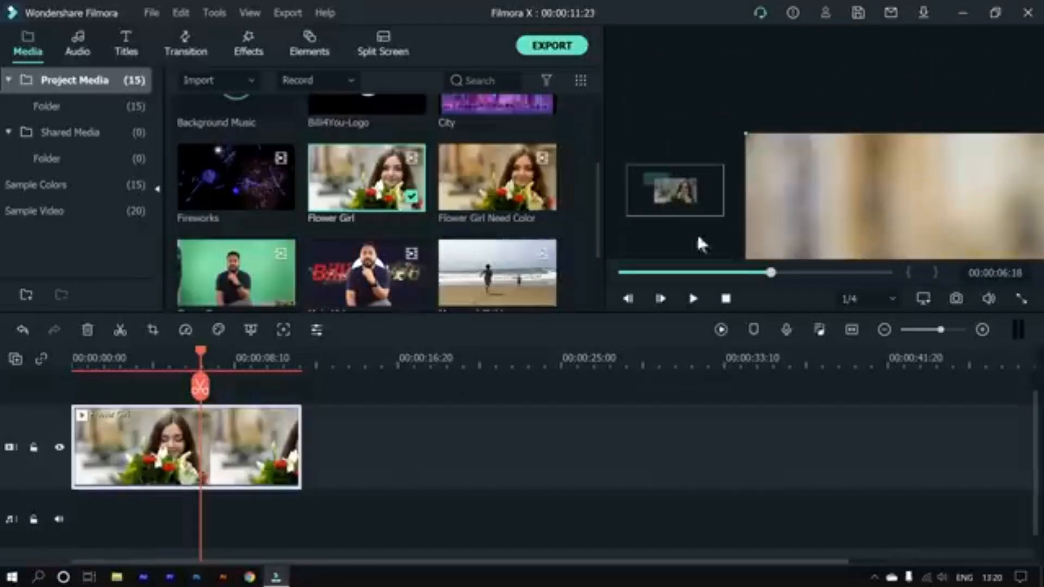
{"action": "left_click_drag", "start_coordinate": [652, 184], "coordinate": [682, 215]}
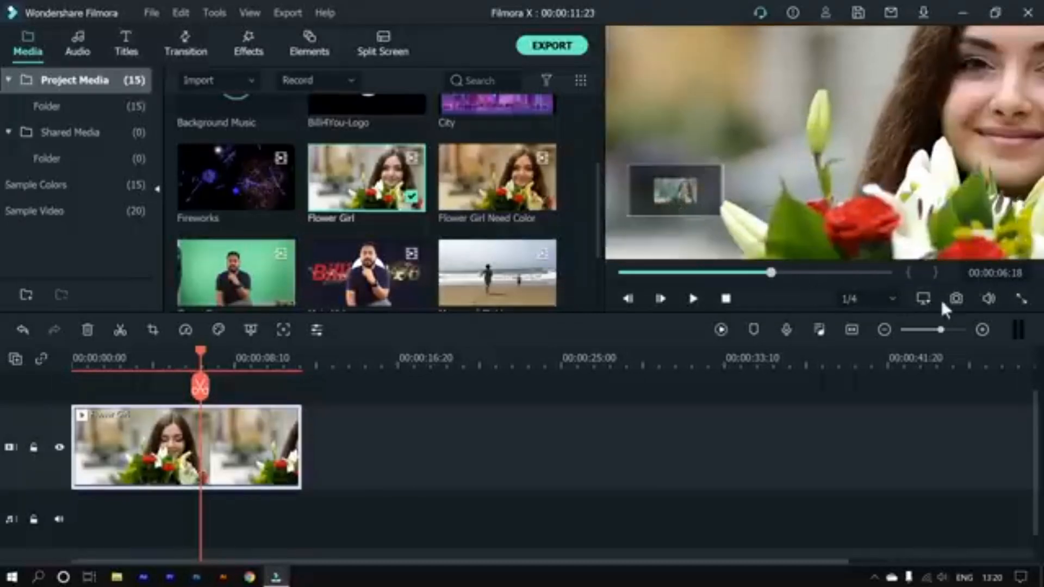
{"action": "left_click", "coordinate": [923, 298]}
{"action": "mouse_move", "coordinate": [915, 393]}
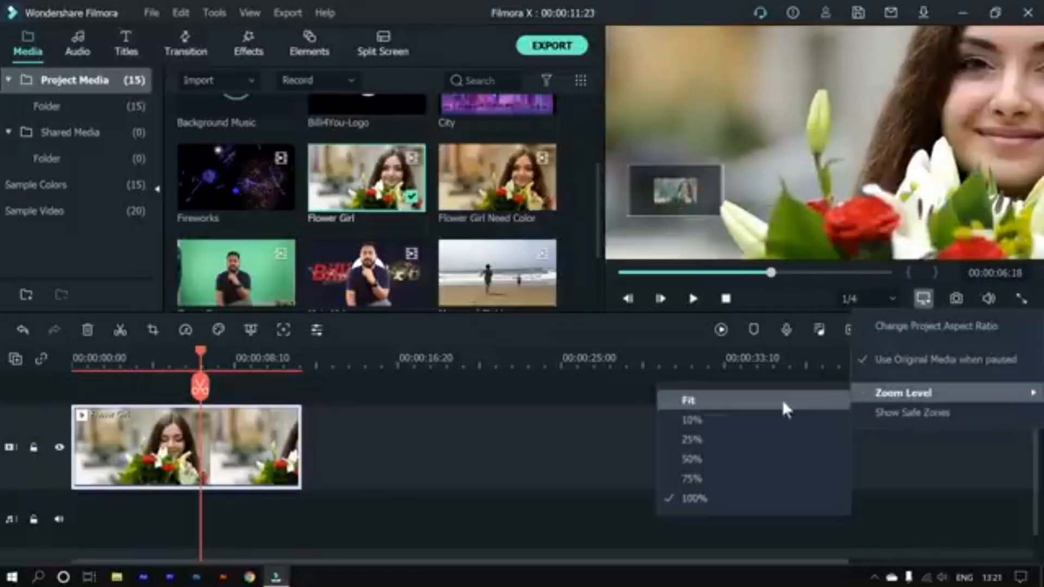
{"action": "left_click", "coordinate": [762, 402]}
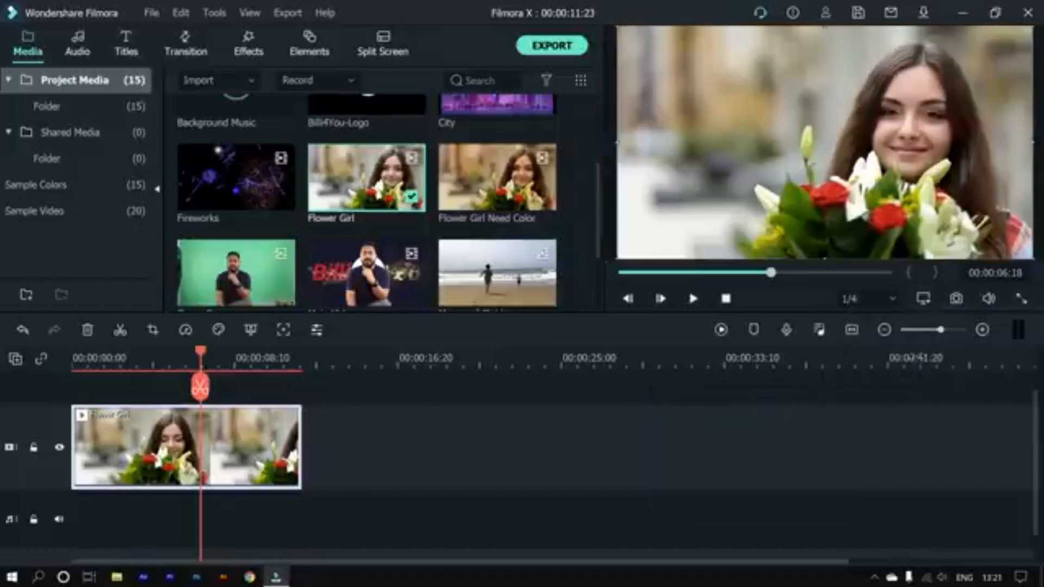
Step: Keep the preview zoom level at Fit and show the safe zones over the video
{"action": "left_click", "coordinate": [919, 300]}
{"action": "mouse_move", "coordinate": [900, 393]}
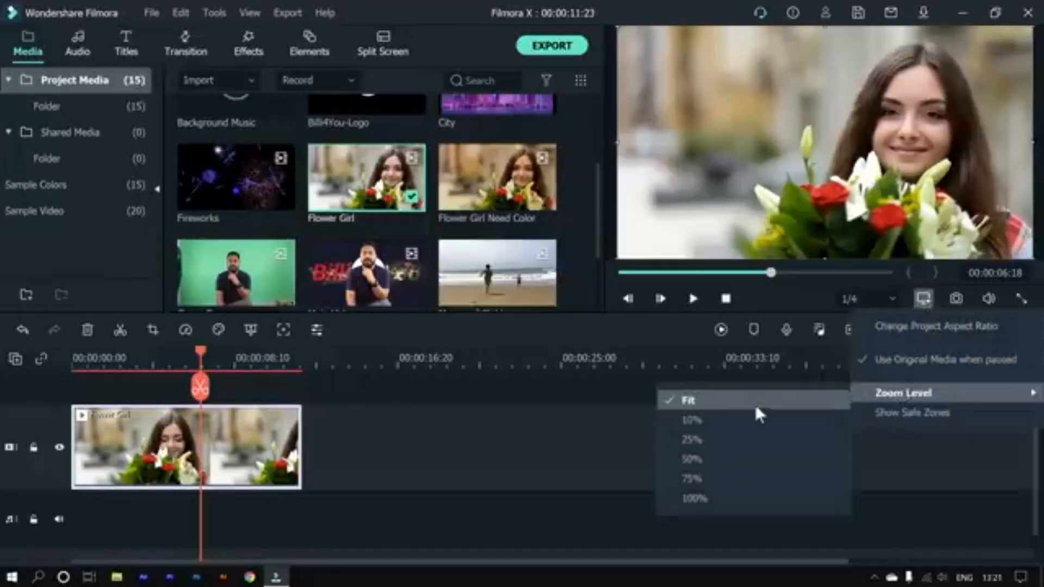
{"action": "left_click", "coordinate": [738, 400]}
{"action": "left_click", "coordinate": [918, 303]}
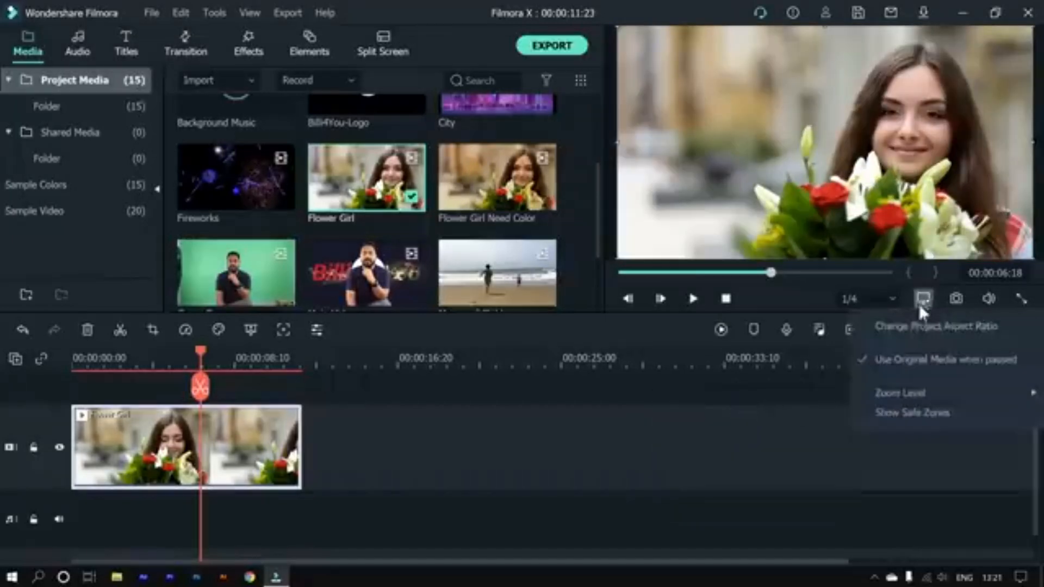
{"action": "left_click", "coordinate": [919, 415]}
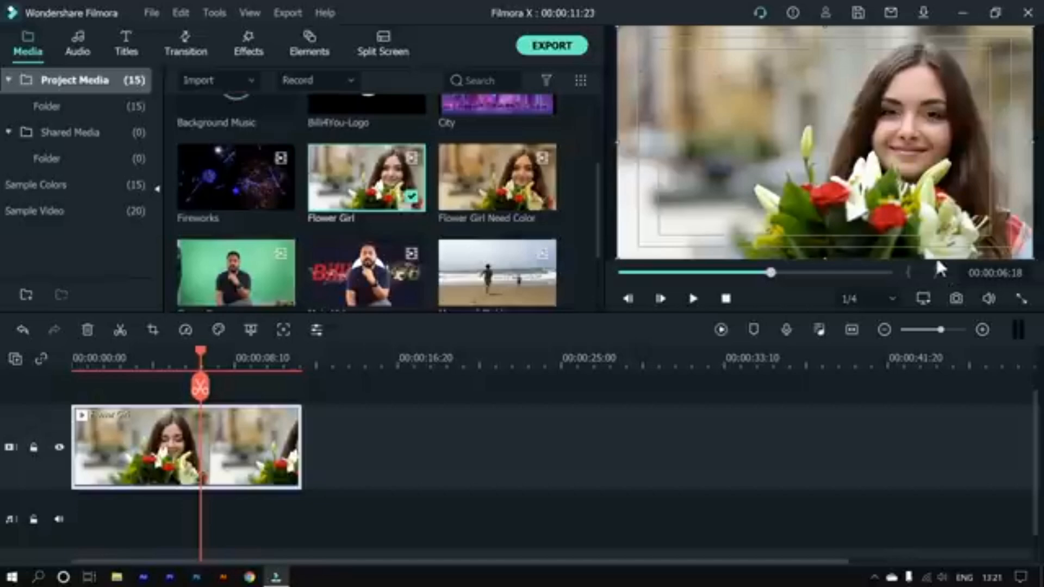
Step: Take a snapshot of the Flower Girl clip at 00:00:10:07 and locate it in the project media
{"action": "left_click", "coordinate": [956, 300]}
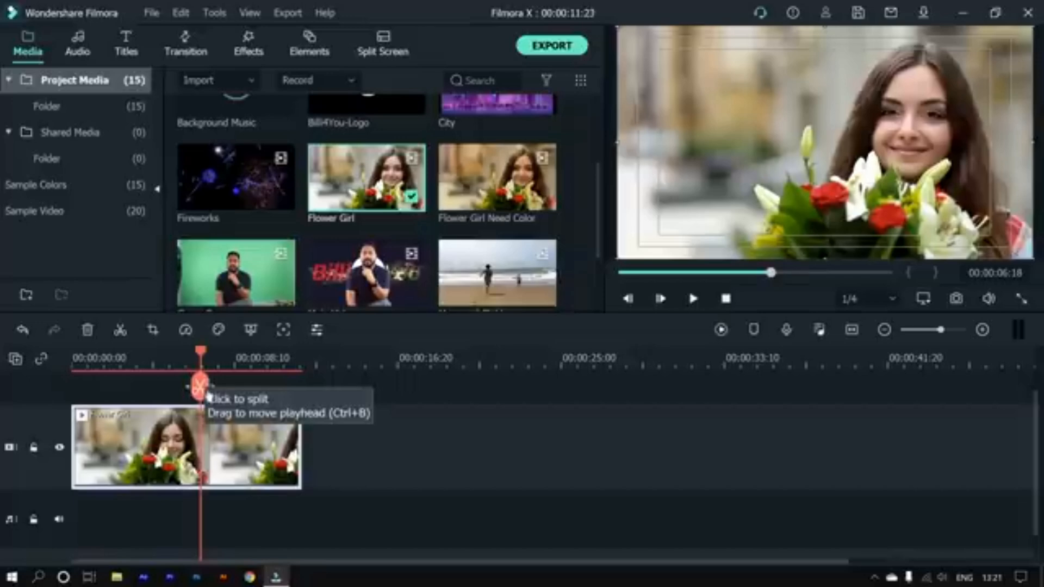
{"action": "left_click_drag", "start_coordinate": [200, 387], "coordinate": [280, 399]}
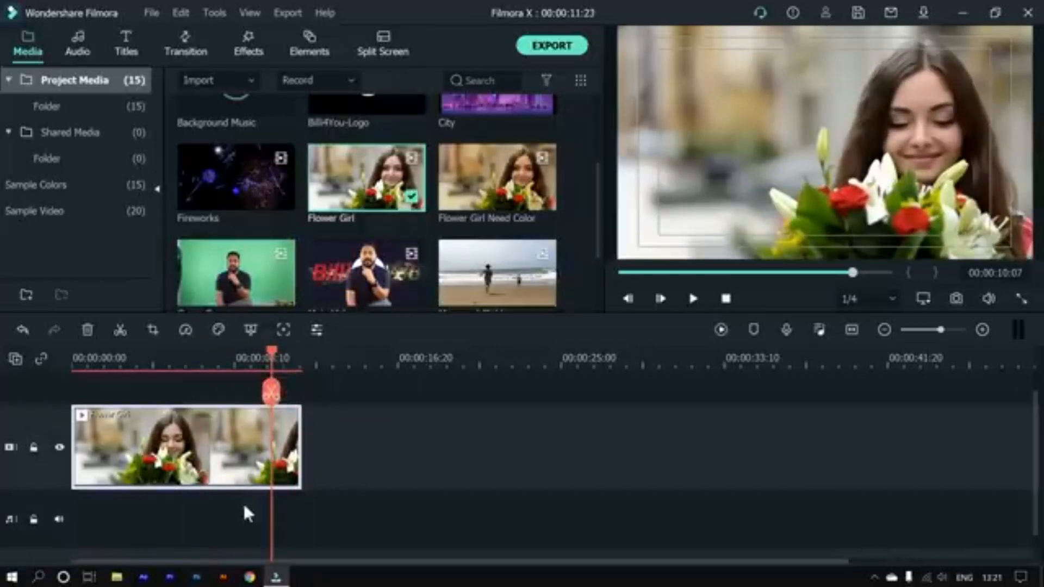
{"action": "left_click", "coordinate": [955, 298]}
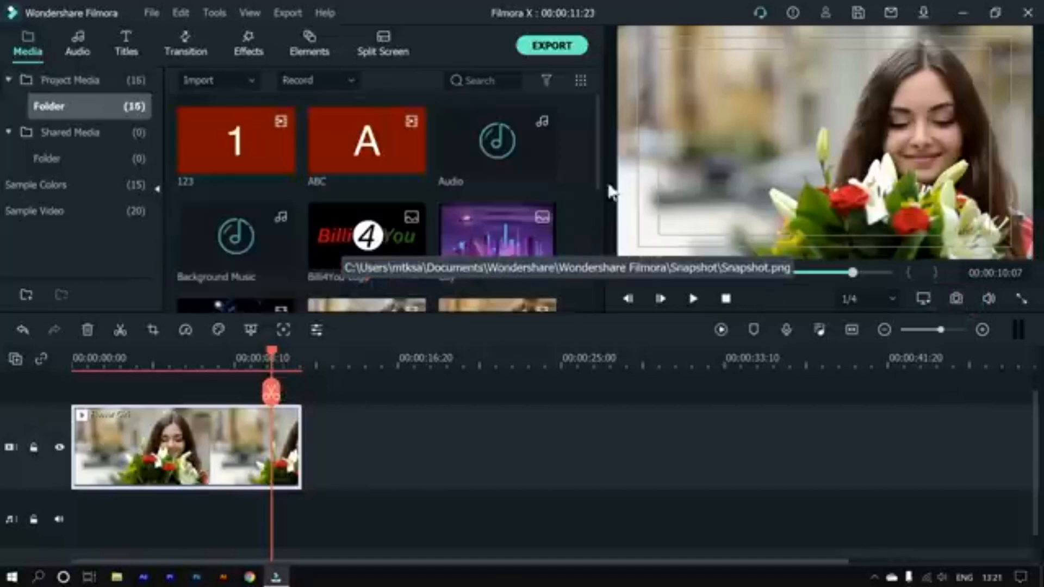
{"action": "left_click_drag", "start_coordinate": [596, 133], "coordinate": [592, 296]}
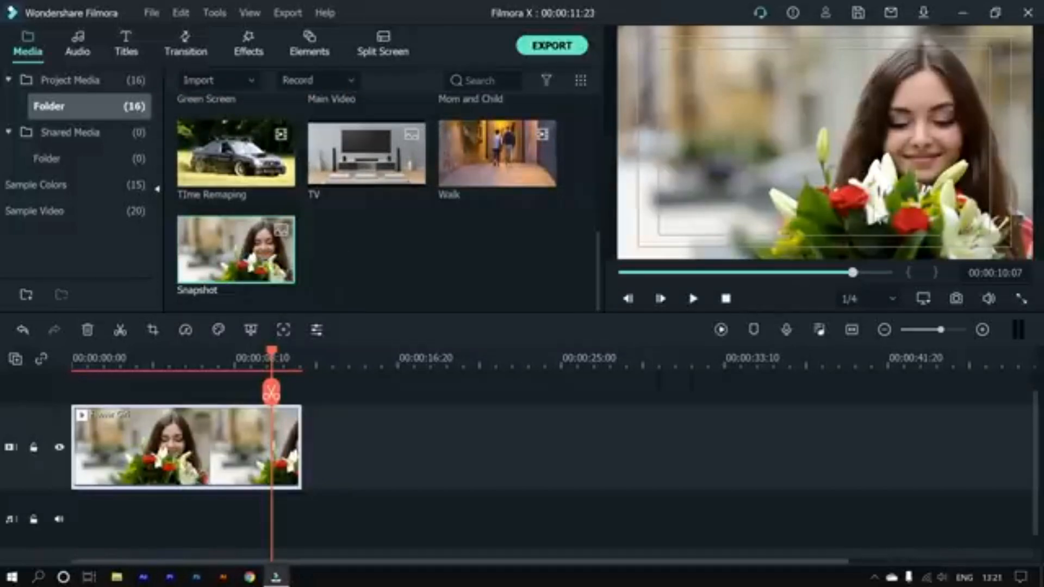
Step: Step the Flower Girl clip forward several times, one frame at a time
{"action": "left_click", "coordinate": [662, 299]}
{"action": "left_click", "coordinate": [662, 299]}
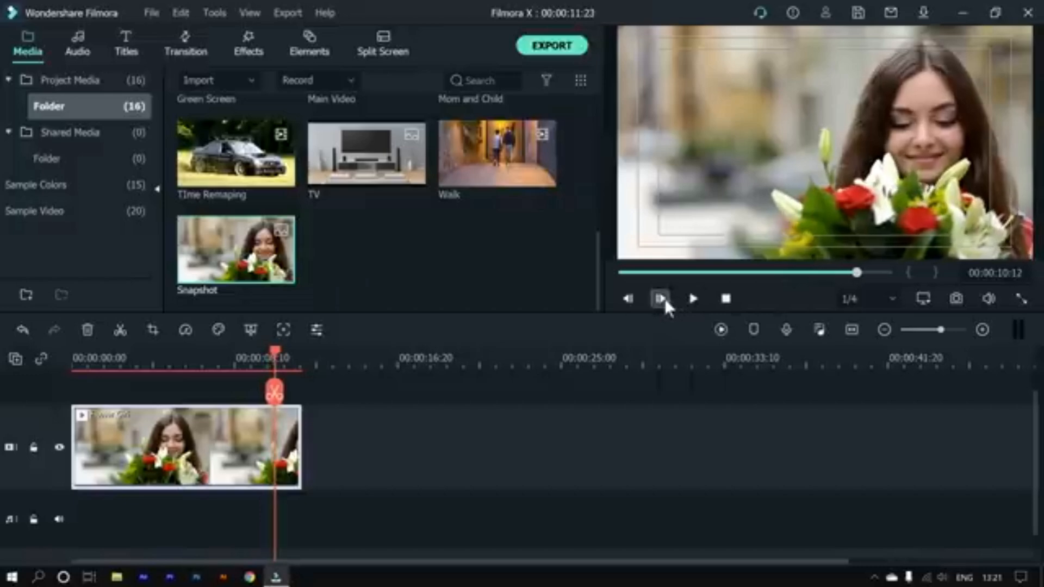
{"action": "left_click", "coordinate": [665, 298]}
{"action": "left_click", "coordinate": [664, 299]}
{"action": "left_click", "coordinate": [665, 298]}
{"action": "left_click", "coordinate": [665, 298]}
{"action": "left_click", "coordinate": [664, 298]}
{"action": "left_click", "coordinate": [664, 298]}
Step: Step the clip backward frame by frame to 00:00:10:08
{"action": "left_click", "coordinate": [630, 298]}
{"action": "left_click", "coordinate": [631, 298]}
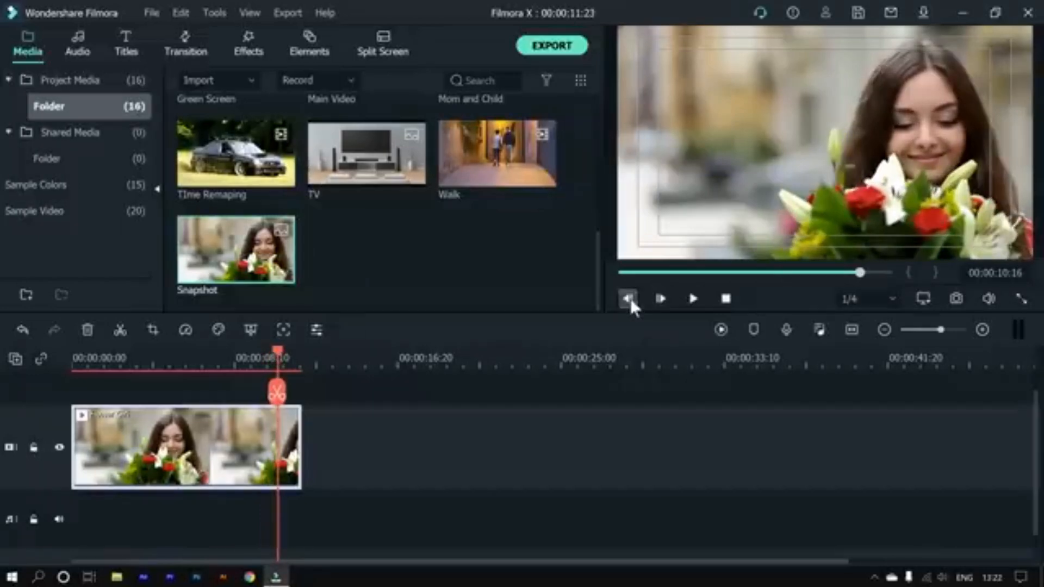
{"action": "left_click", "coordinate": [631, 298]}
{"action": "left_click", "coordinate": [630, 298]}
{"action": "left_click", "coordinate": [631, 298]}
{"action": "left_click", "coordinate": [631, 298]}
{"action": "left_click", "coordinate": [631, 298]}
{"action": "left_click", "coordinate": [631, 298]}
{"action": "left_click", "coordinate": [631, 298]}
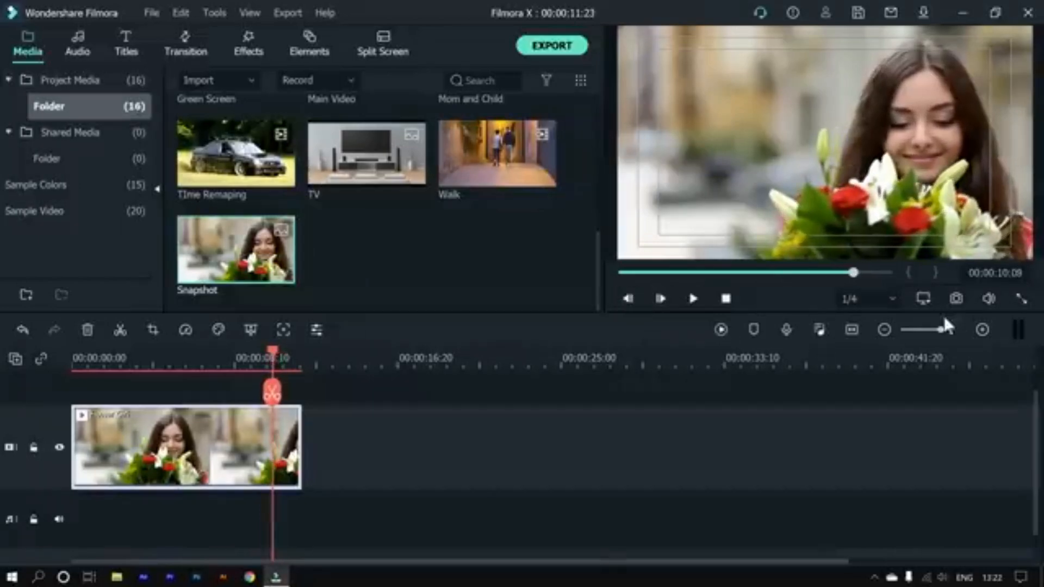
Step: Take another snapshot of the clip at 00:00:03:20, then deselect the timeline clip
{"action": "left_click_drag", "start_coordinate": [817, 273], "coordinate": [704, 276]}
{"action": "left_click", "coordinate": [955, 299]}
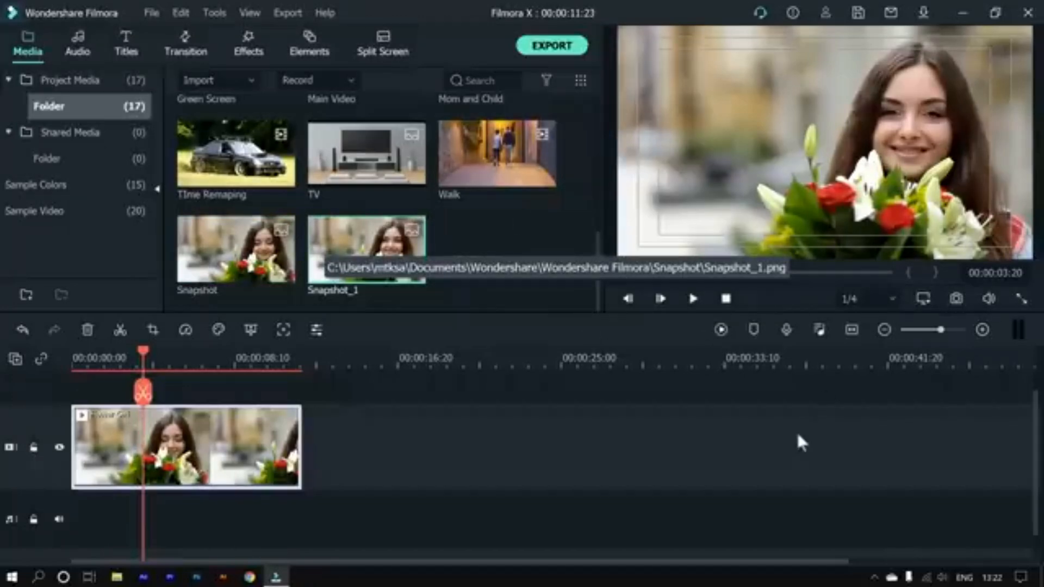
{"action": "left_click", "coordinate": [795, 464]}
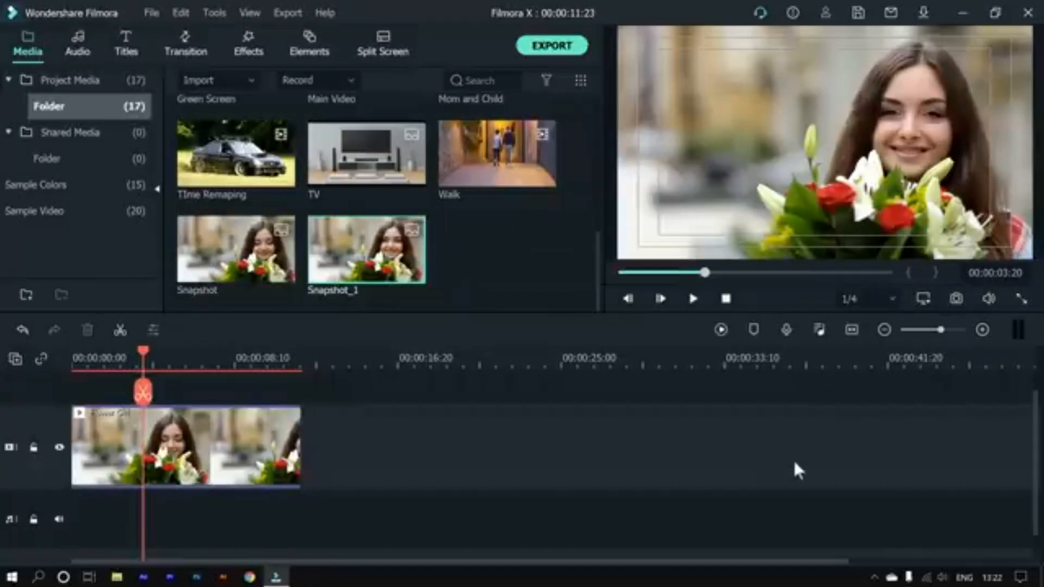
Step: Try lowering the preview's playback volume, then raise it back to the maximum
{"action": "left_click", "coordinate": [986, 295]}
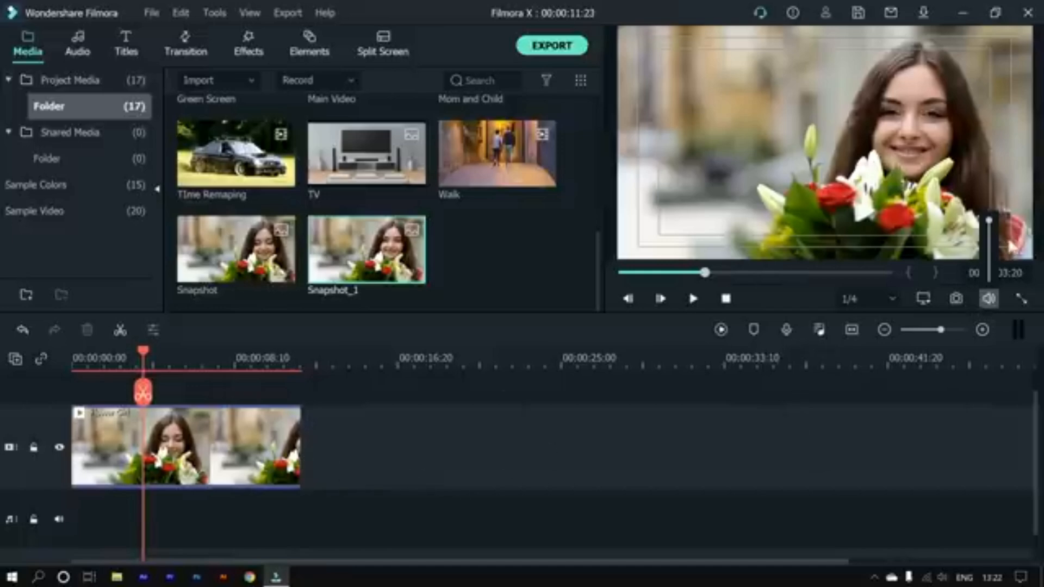
{"action": "mouse_move", "coordinate": [988, 219]}
{"action": "left_mouse_down"}
{"action": "mouse_move", "coordinate": [988, 263]}
{"action": "mouse_move", "coordinate": [989, 239]}
{"action": "left_mouse_up"}
{"action": "mouse_move", "coordinate": [990, 237]}
{"action": "left_mouse_down"}
{"action": "mouse_move", "coordinate": [987, 249]}
{"action": "mouse_move", "coordinate": [990, 225]}
{"action": "mouse_move", "coordinate": [990, 275]}
{"action": "mouse_move", "coordinate": [992, 220]}
{"action": "left_mouse_up"}
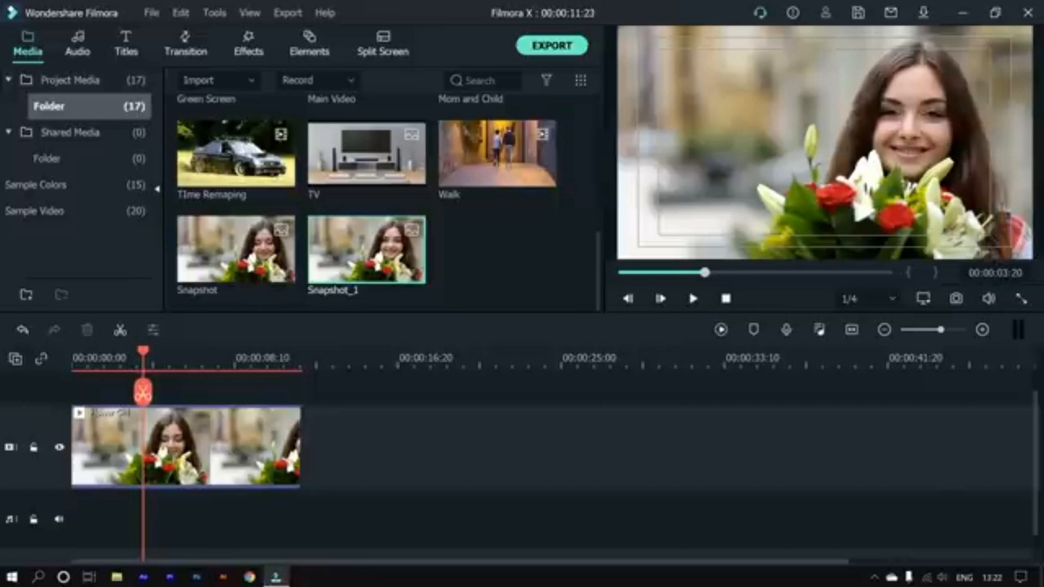
Step: View the preview in full screen, play the clip briefly to 00:00:05:02, and return to the normal view
{"action": "left_click", "coordinate": [1020, 298]}
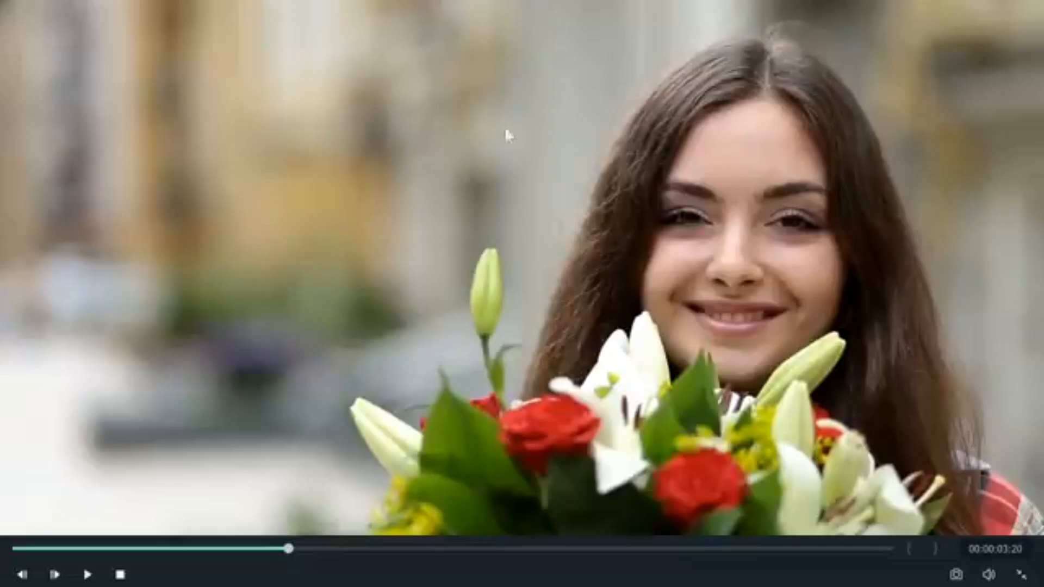
{"action": "key", "text": "space"}
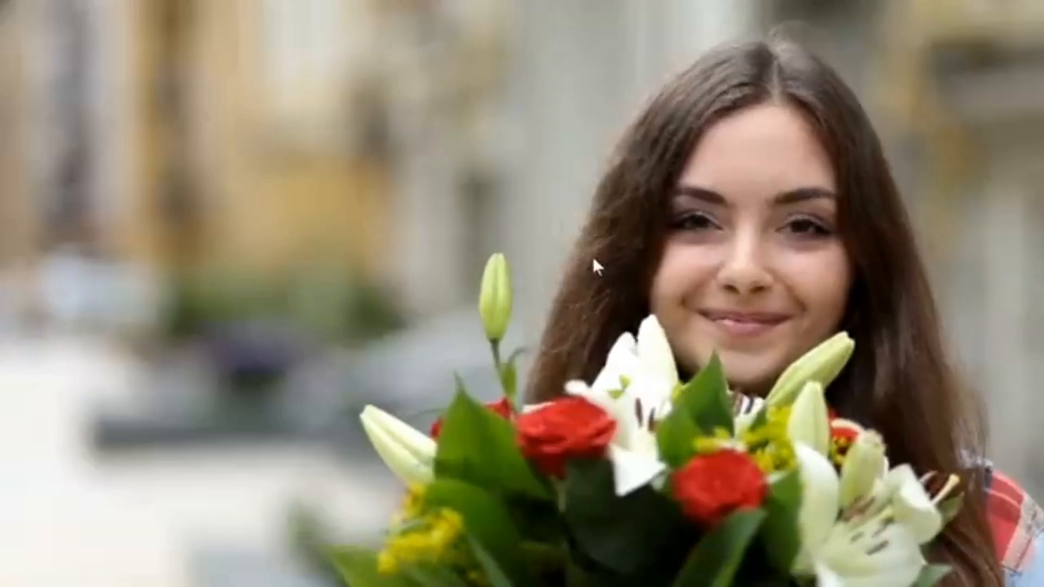
{"action": "key", "text": "space"}
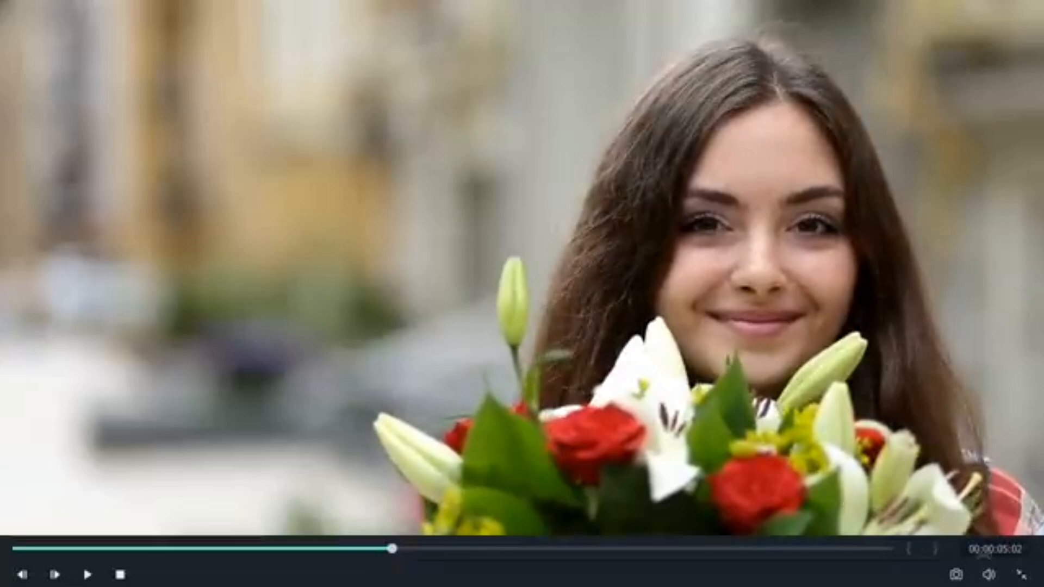
{"action": "left_click", "coordinate": [1021, 574]}
Step: Set the playback quality to Full and watch the clip briefly in full screen before returning to the editor
{"action": "left_click", "coordinate": [860, 301]}
{"action": "left_click", "coordinate": [864, 329]}
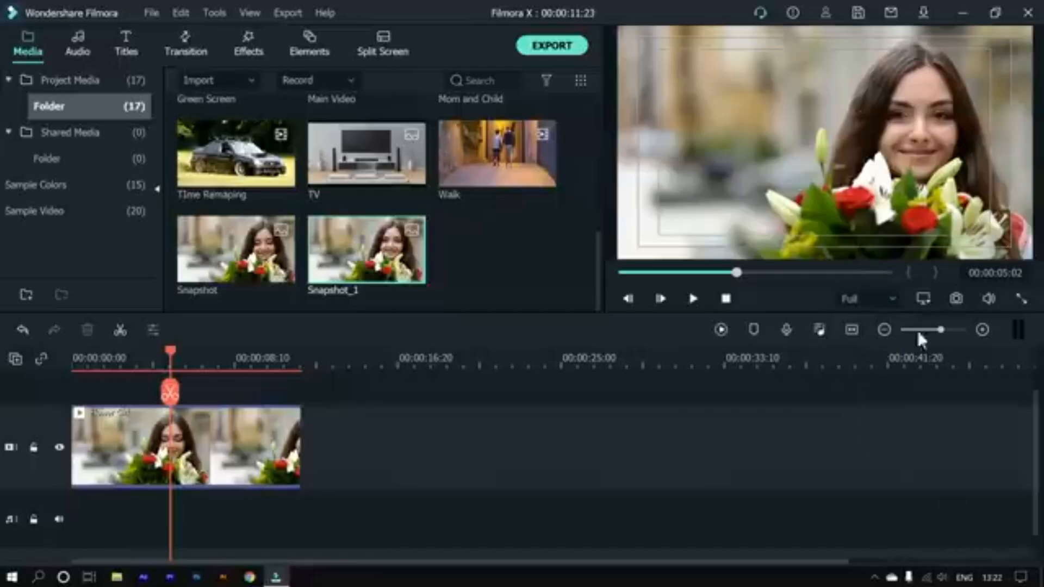
{"action": "left_click", "coordinate": [1021, 299]}
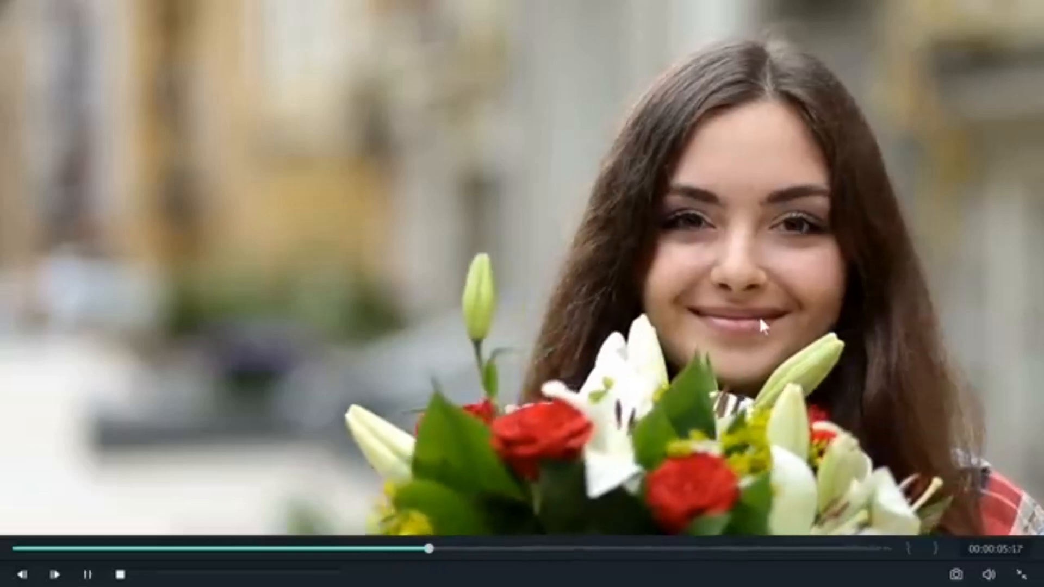
{"action": "left_click", "coordinate": [1021, 574]}
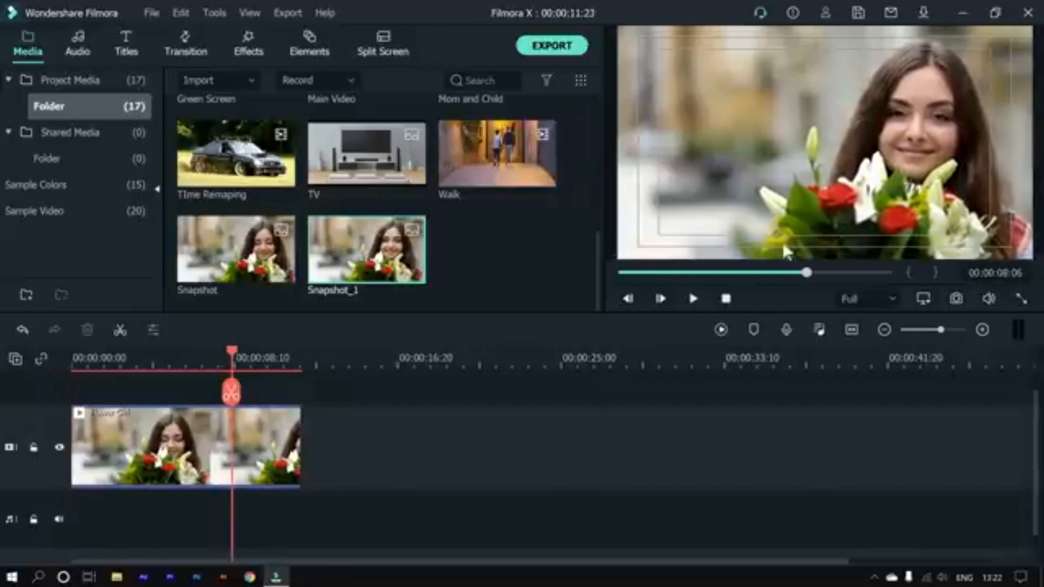
Step: Add the TV image to the video track after the Flower Girl clip and place the playhead over it at 00:00:17:23
{"action": "left_click", "coordinate": [224, 440]}
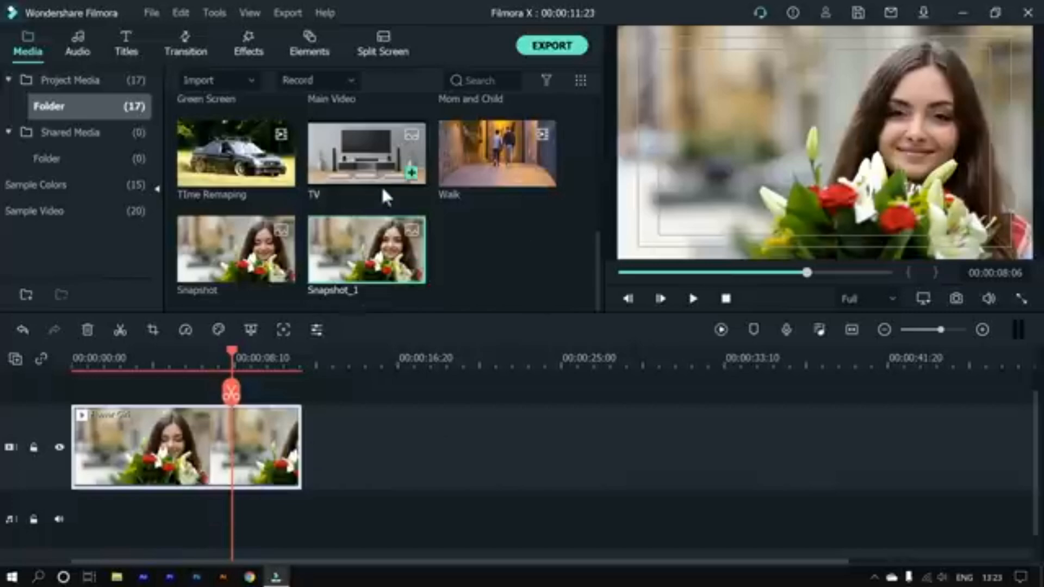
{"action": "scroll", "coordinate": [381, 185], "scroll_direction": "up", "scroll_amount": 5}
{"action": "scroll", "coordinate": [382, 189], "scroll_direction": "down", "scroll_amount": 5}
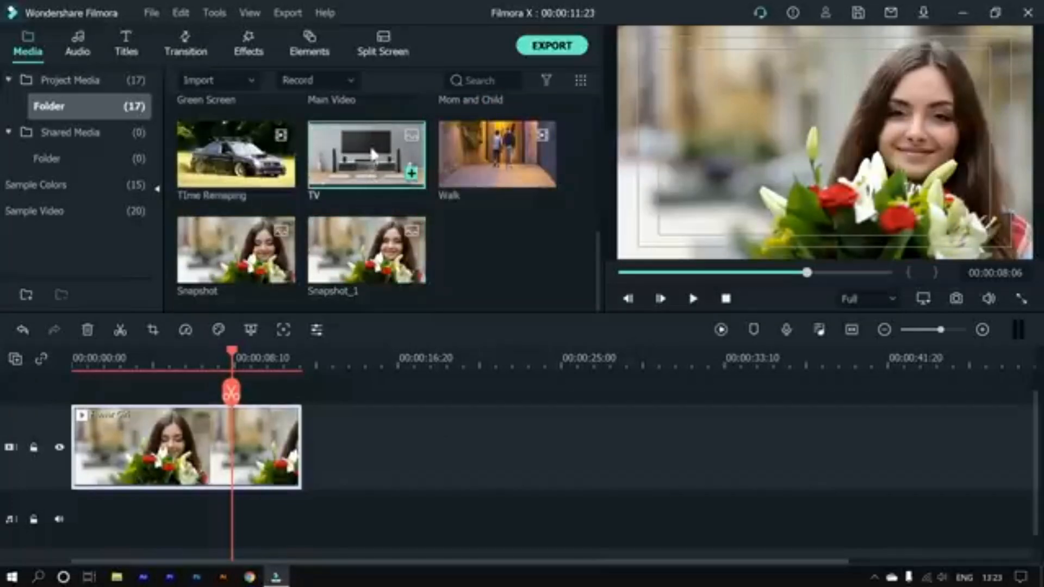
{"action": "left_click_drag", "start_coordinate": [365, 152], "coordinate": [384, 457]}
{"action": "mouse_move", "coordinate": [434, 365]}
{"action": "left_mouse_down"}
{"action": "mouse_move", "coordinate": [413, 354]}
{"action": "mouse_move", "coordinate": [419, 362]}
{"action": "left_mouse_up"}
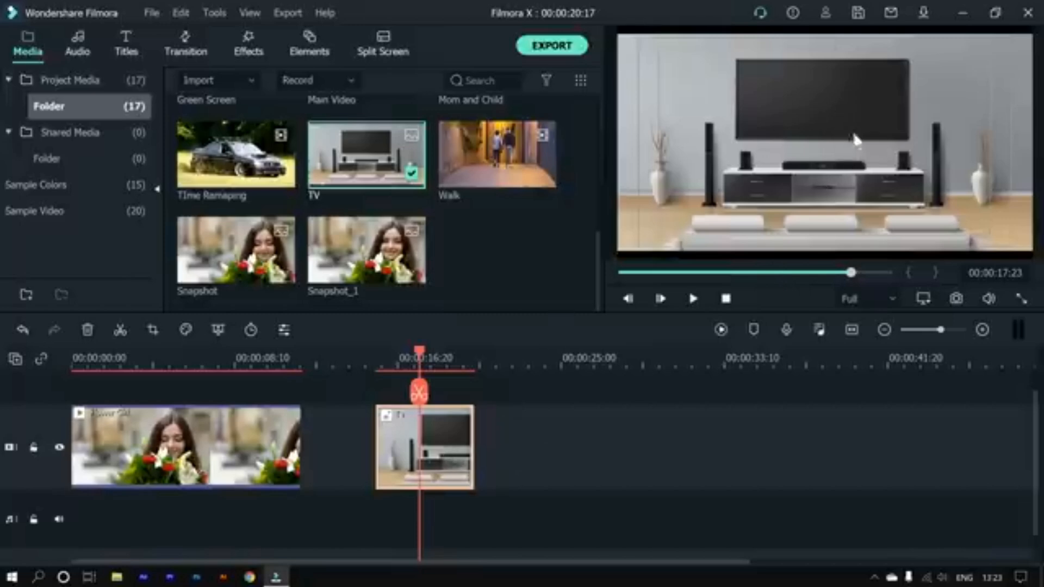
Step: Open and close the TV image's properties, then enlarge and reposition the image so it fills the preview frame
{"action": "double_click", "coordinate": [803, 112]}
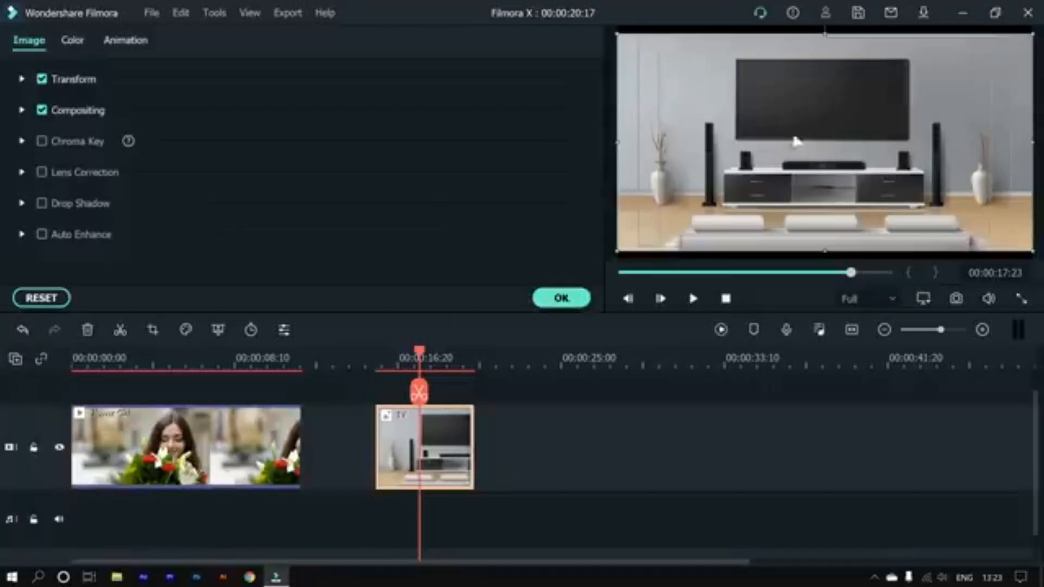
{"action": "left_click", "coordinate": [561, 298]}
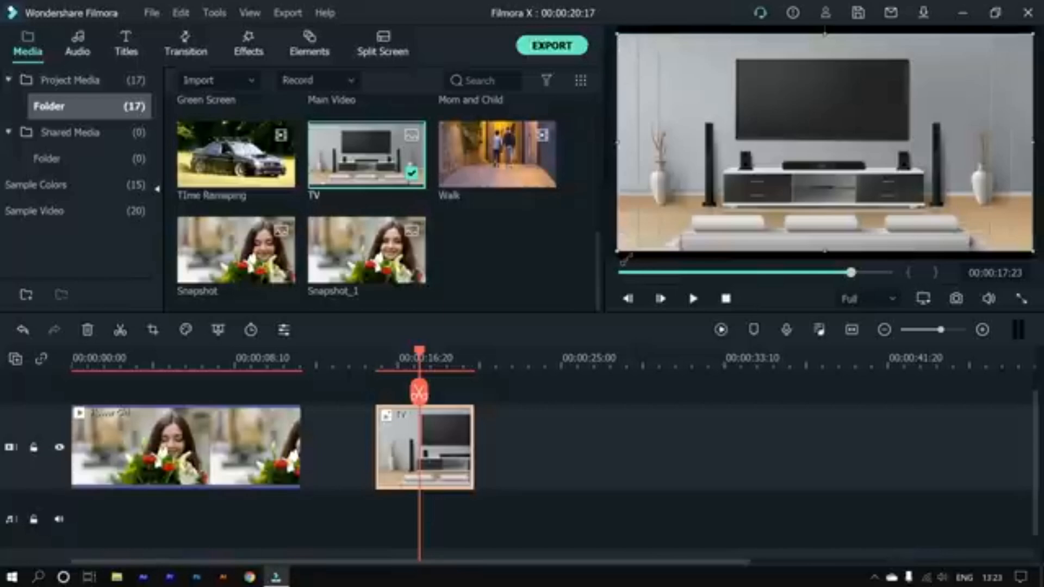
{"action": "left_click_drag", "start_coordinate": [625, 259], "coordinate": [621, 278]}
{"action": "left_click_drag", "start_coordinate": [700, 220], "coordinate": [723, 205]}
Step: Add another Flower Girl clip on a new video track directly above the TV image, aligned with its start
{"action": "left_click", "coordinate": [266, 443]}
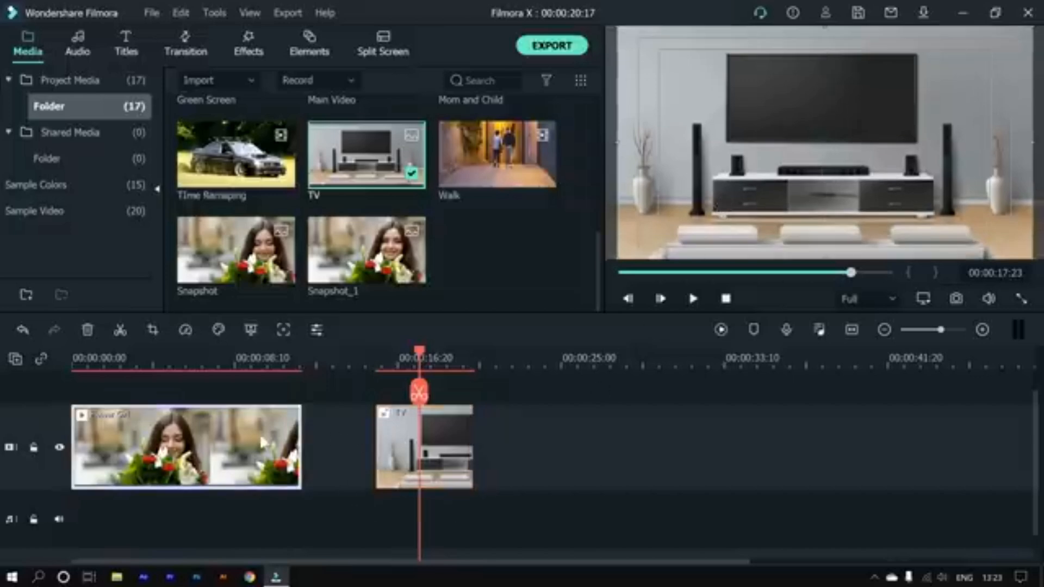
{"action": "scroll", "coordinate": [417, 228], "scroll_direction": "up", "scroll_amount": 4}
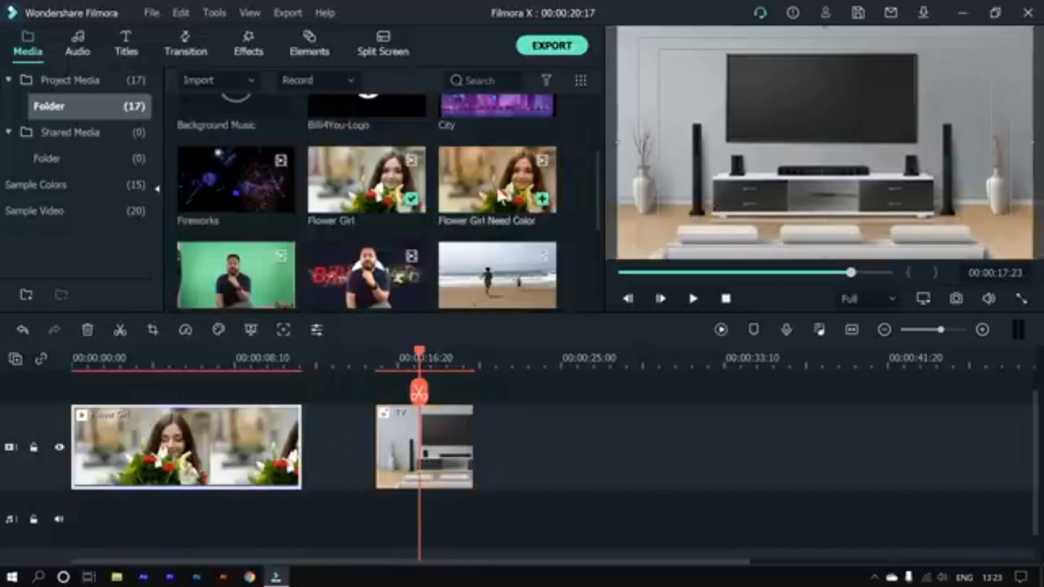
{"action": "left_click_drag", "start_coordinate": [403, 179], "coordinate": [396, 383]}
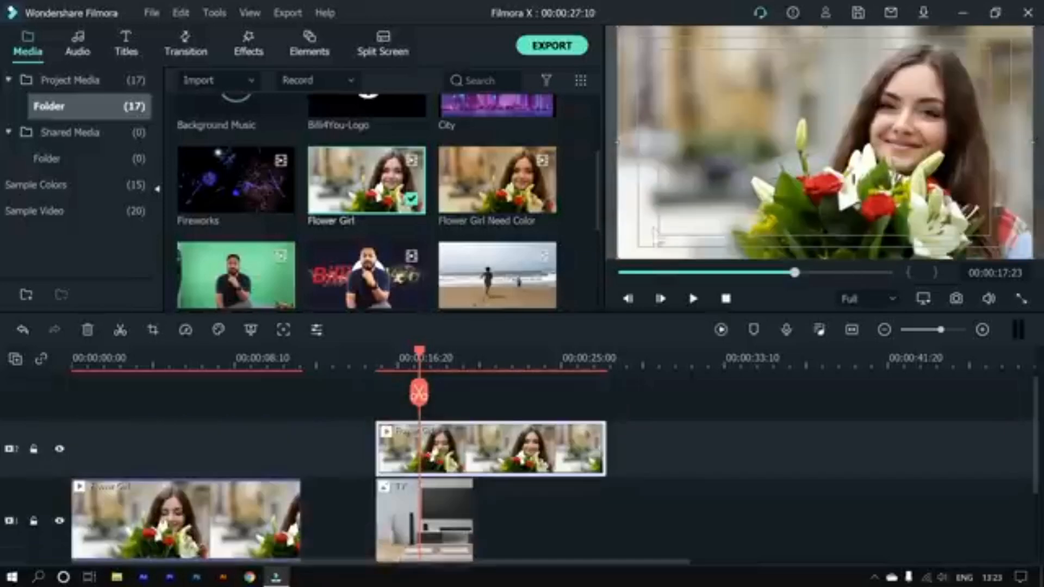
Step: Move the upper Flower Girl clip off the TV image, align it back above the image, and place the playhead at 00:00:18:07
{"action": "left_click_drag", "start_coordinate": [427, 460], "coordinate": [580, 453]}
{"action": "left_click", "coordinate": [435, 503]}
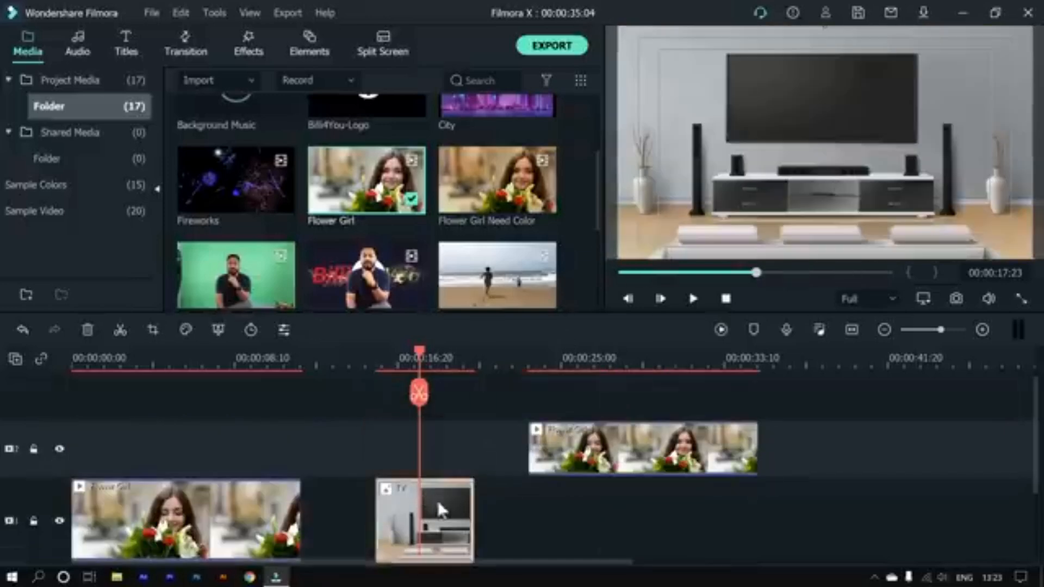
{"action": "left_click", "coordinate": [652, 371]}
{"action": "left_click_drag", "start_coordinate": [656, 433], "coordinate": [492, 450]}
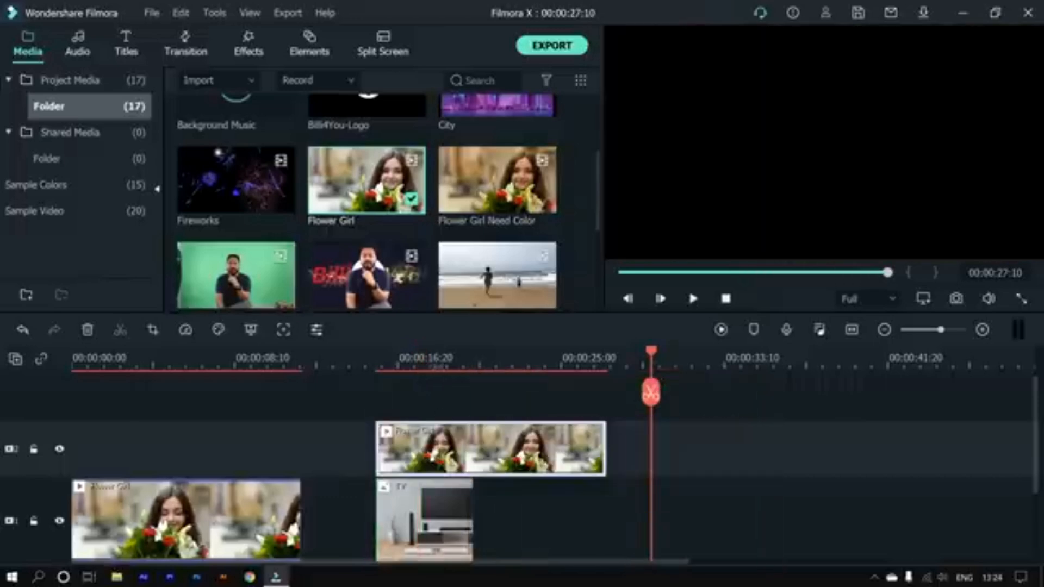
{"action": "left_click", "coordinate": [428, 452]}
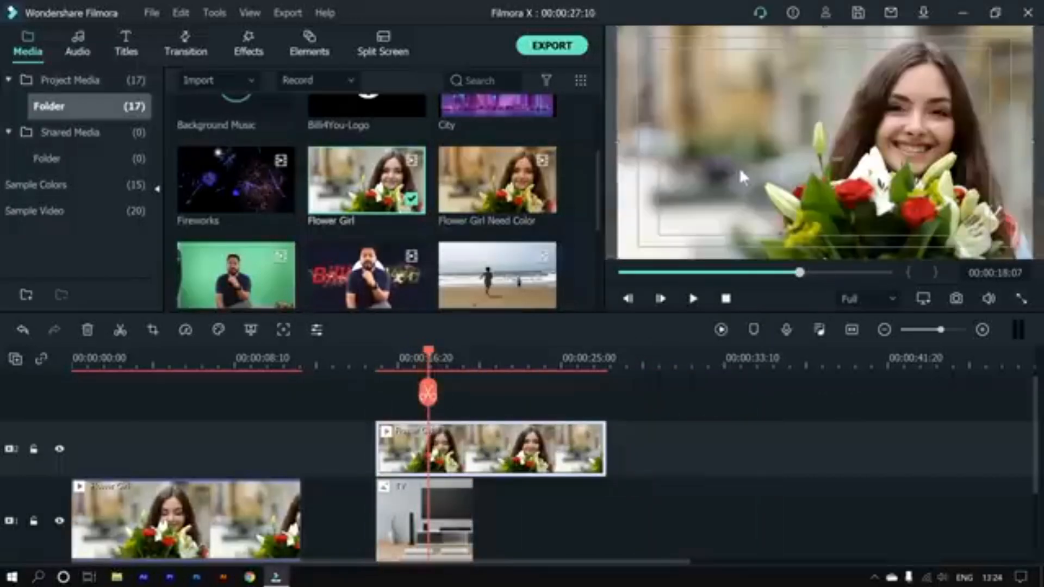
Step: Shrink the upper Flower Girl clip in the preview and fit it over the TV screen in the image below
{"action": "left_click_drag", "start_coordinate": [621, 262], "coordinate": [882, 118]}
{"action": "left_click_drag", "start_coordinate": [933, 90], "coordinate": [810, 119]}
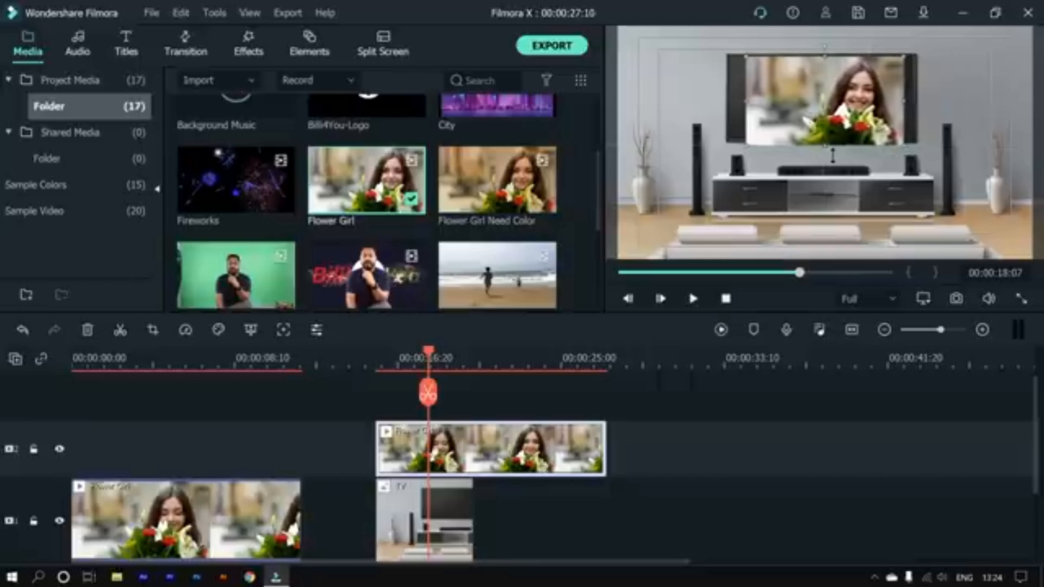
{"action": "left_click_drag", "start_coordinate": [833, 156], "coordinate": [833, 141]}
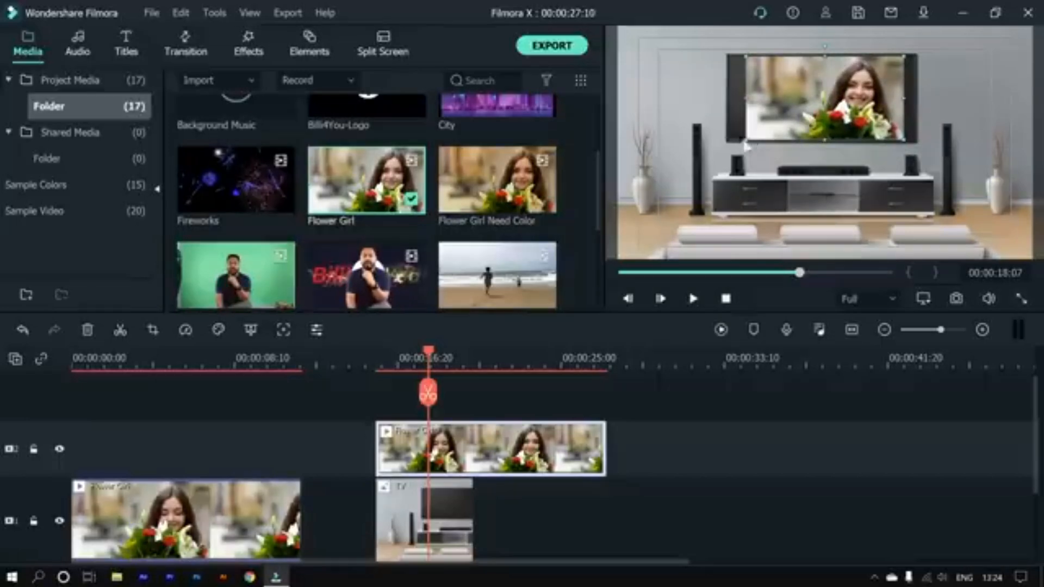
{"action": "mouse_move", "coordinate": [753, 152]}
{"action": "left_mouse_down"}
{"action": "mouse_move", "coordinate": [696, 183]}
{"action": "mouse_move", "coordinate": [755, 144]}
{"action": "left_mouse_up"}
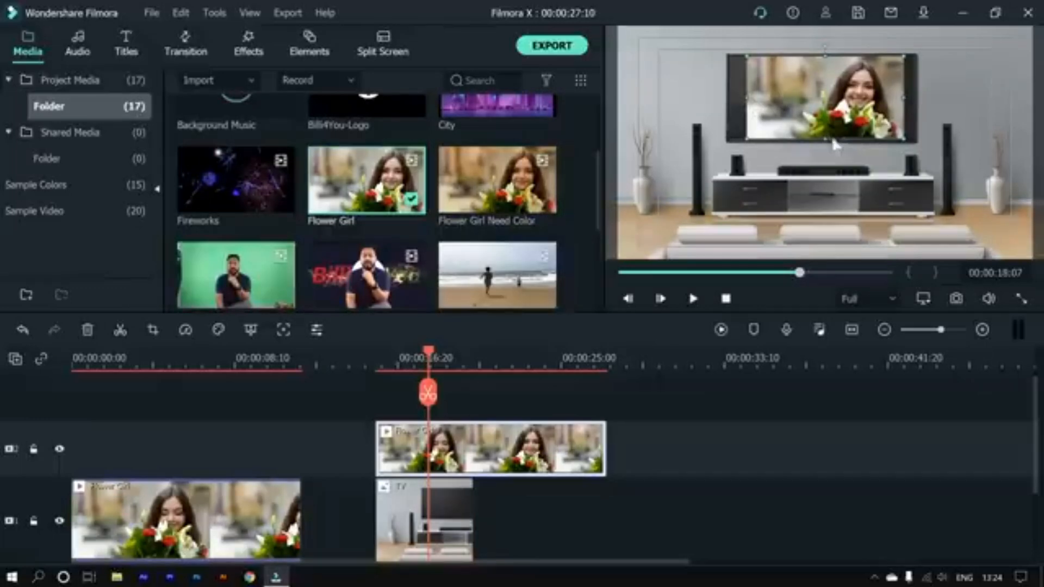
{"action": "left_click_drag", "start_coordinate": [915, 107], "coordinate": [891, 111]}
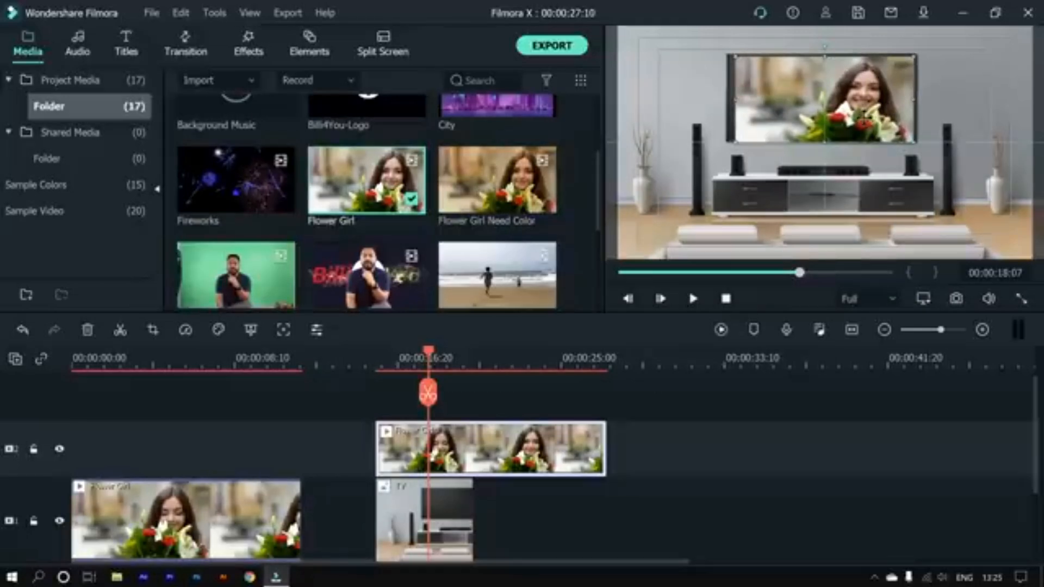
{"action": "left_click_drag", "start_coordinate": [865, 118], "coordinate": [859, 118]}
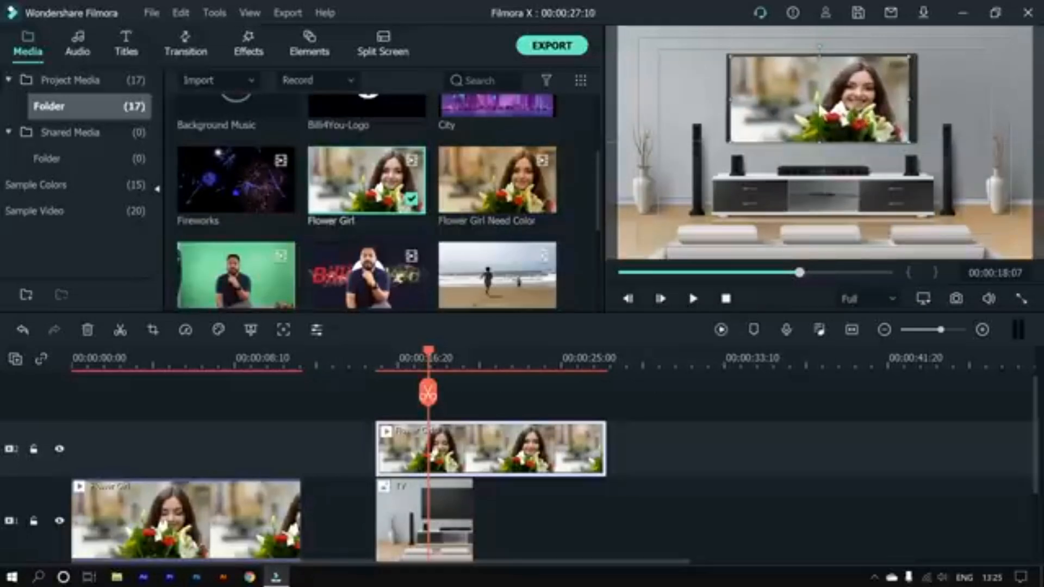
Step: Open the upper Flower Girl clip's Transform settings and fine-tune it to scale 44.10%, X -9.0 and Y 108.9 on the TV screen
{"action": "double_click", "coordinate": [794, 100]}
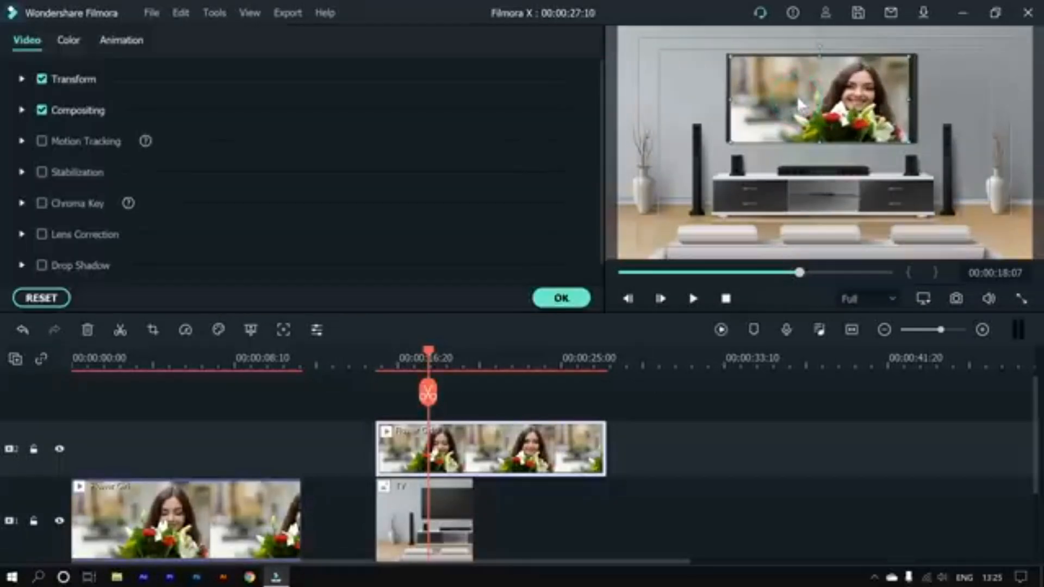
{"action": "left_click", "coordinate": [21, 79]}
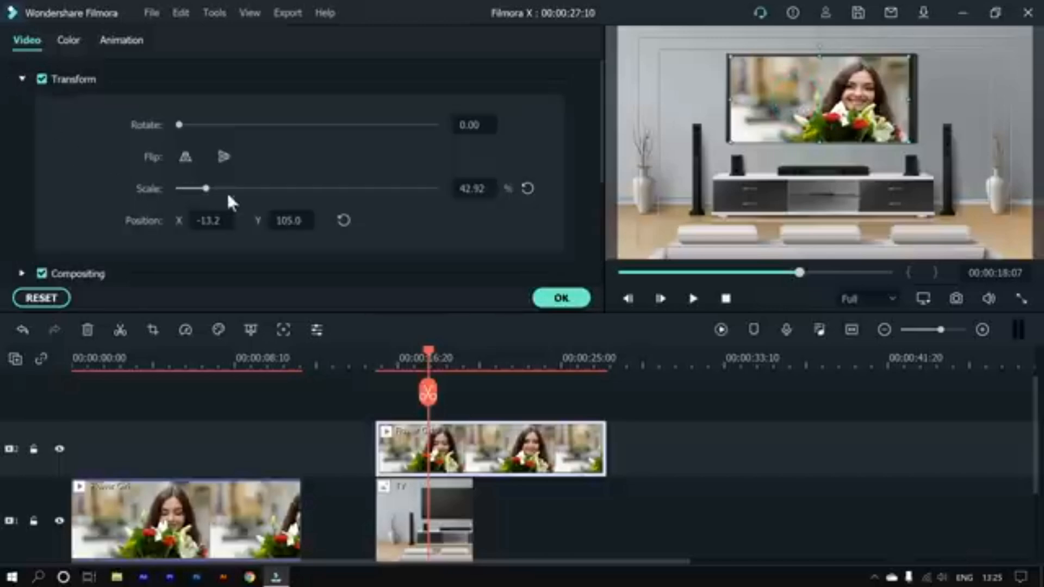
{"action": "left_click_drag", "start_coordinate": [211, 220], "coordinate": [214, 220]}
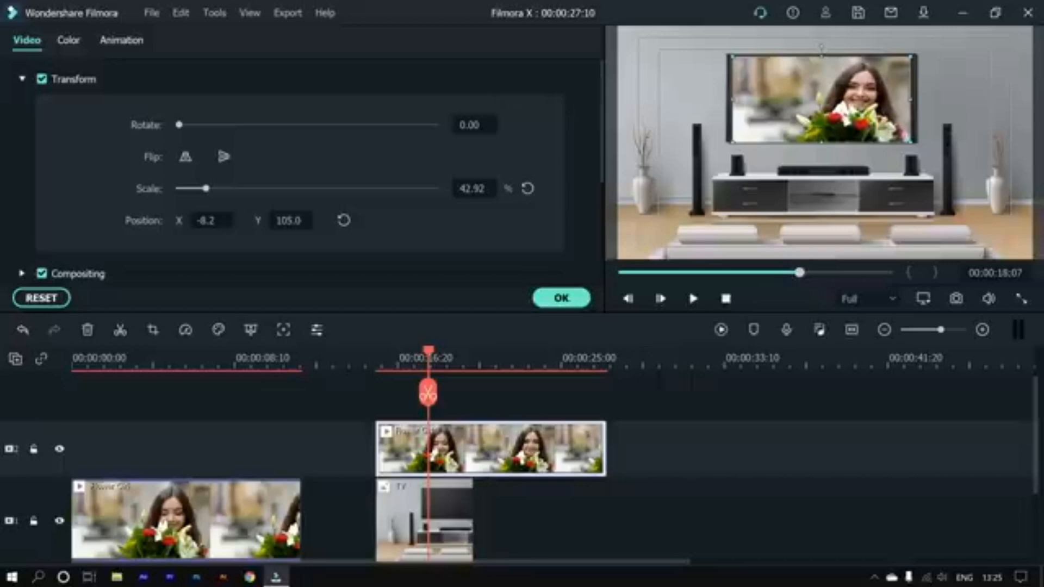
{"action": "left_click_drag", "start_coordinate": [921, 107], "coordinate": [862, 110]}
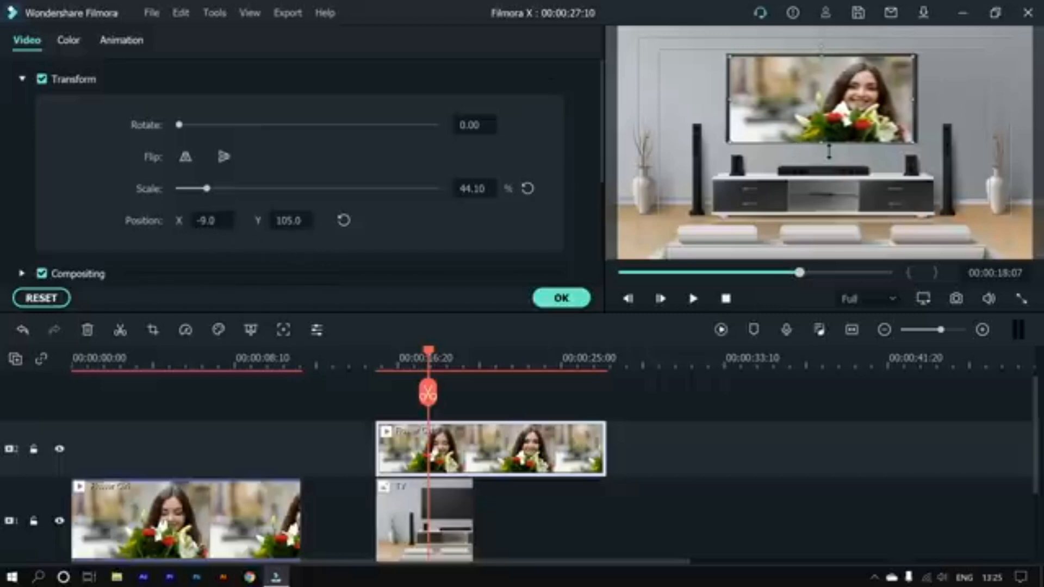
{"action": "left_click_drag", "start_coordinate": [828, 151], "coordinate": [828, 146]}
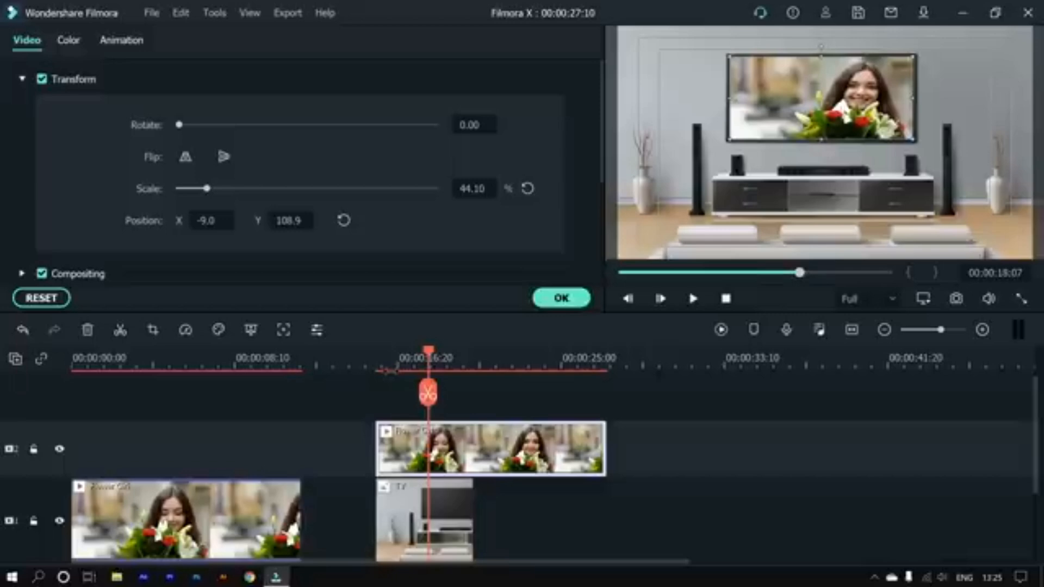
Step: Play the TV composite from near its start and stop at 00:00:18:18
{"action": "left_click", "coordinate": [382, 359]}
{"action": "key", "text": "space"}
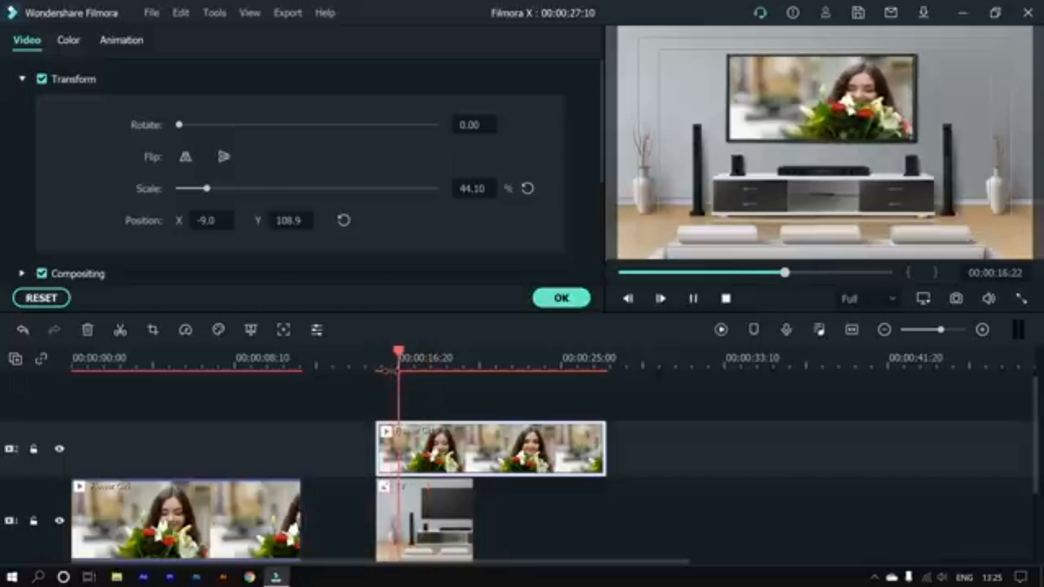
{"action": "key", "text": "space"}
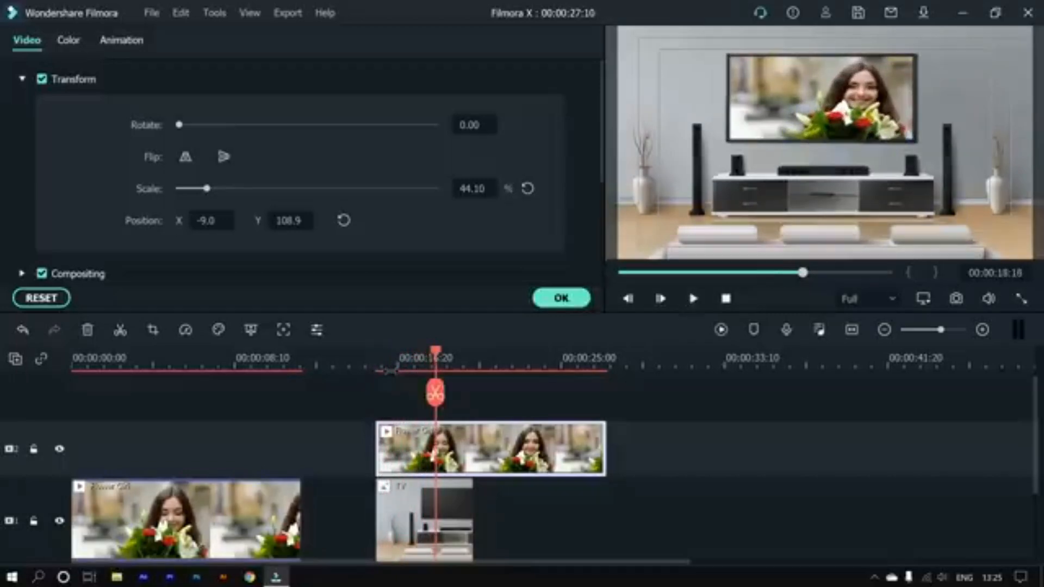
Step: Accept the clip's Transform settings and nudge the upper Flower Girl clip slightly on the TV screen
{"action": "left_click", "coordinate": [582, 302]}
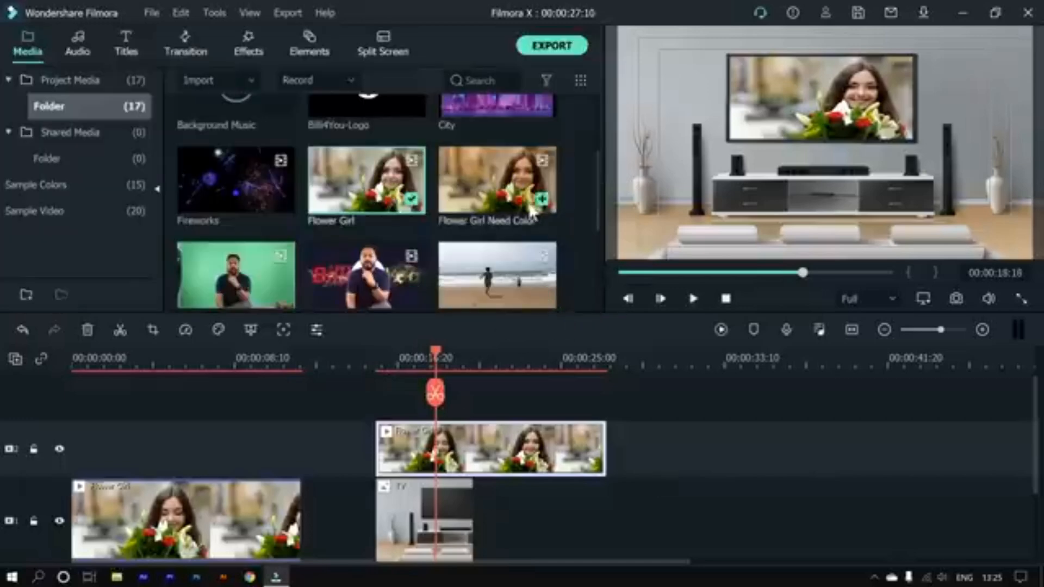
{"action": "scroll", "coordinate": [522, 209], "scroll_direction": "up", "scroll_amount": 3}
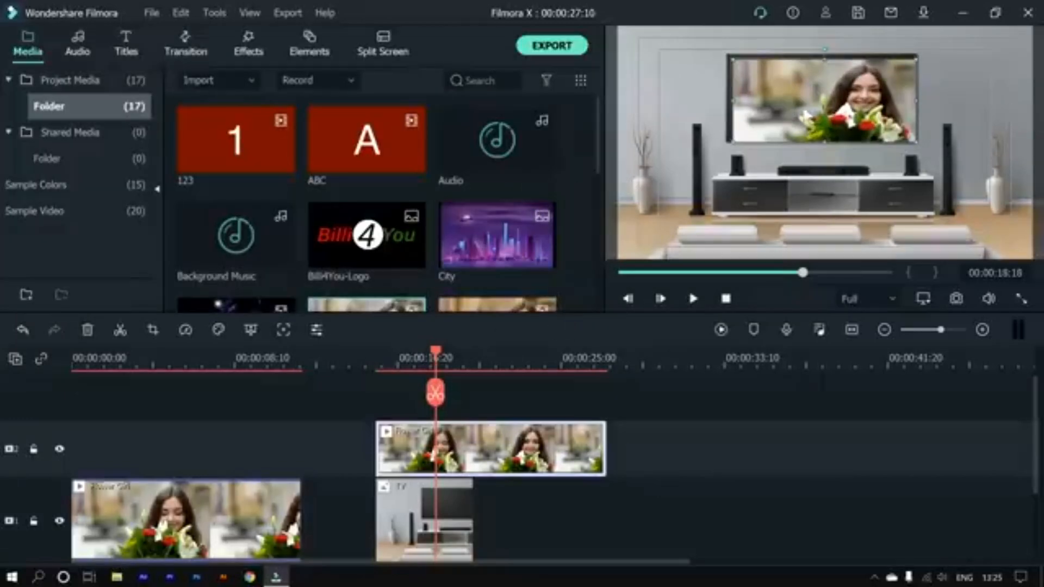
{"action": "left_click_drag", "start_coordinate": [811, 116], "coordinate": [810, 115]}
Step: Play the opening Flower Girl clip from the timeline start, and play the TV composite from 00:00:16:06 to compare them
{"action": "key", "text": "Home"}
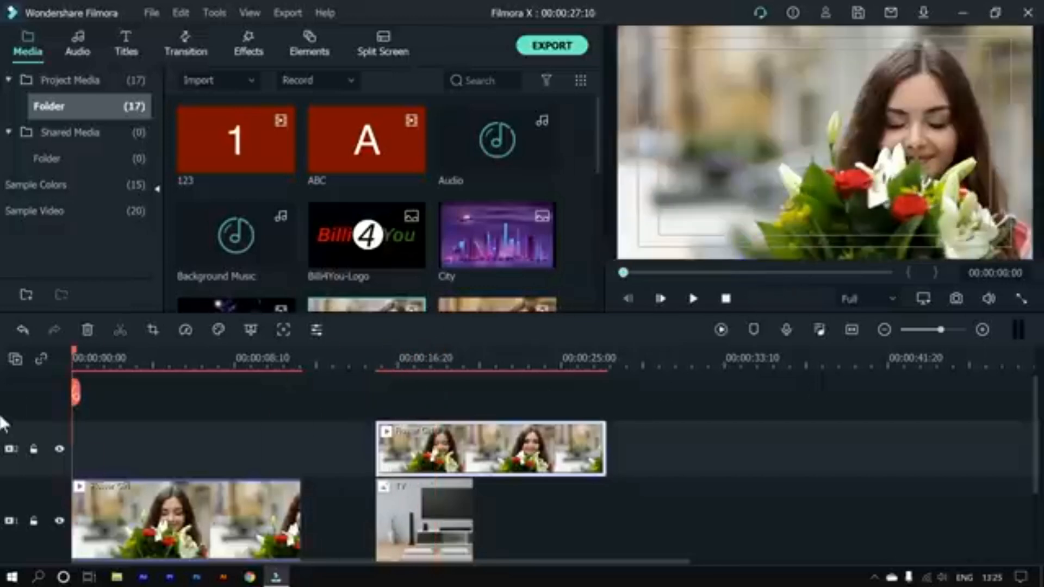
{"action": "key", "text": "space"}
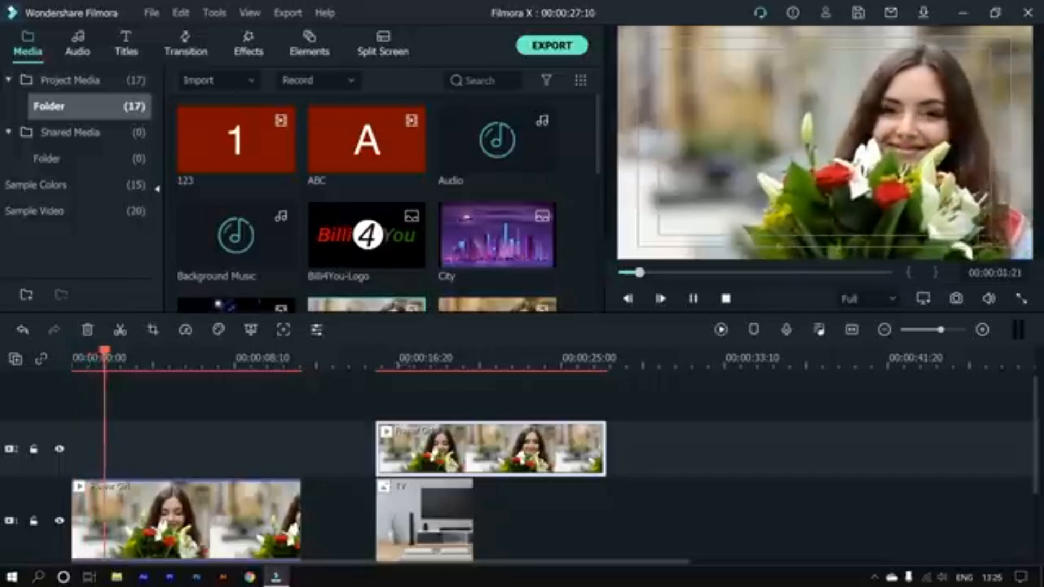
{"action": "left_click", "coordinate": [388, 361]}
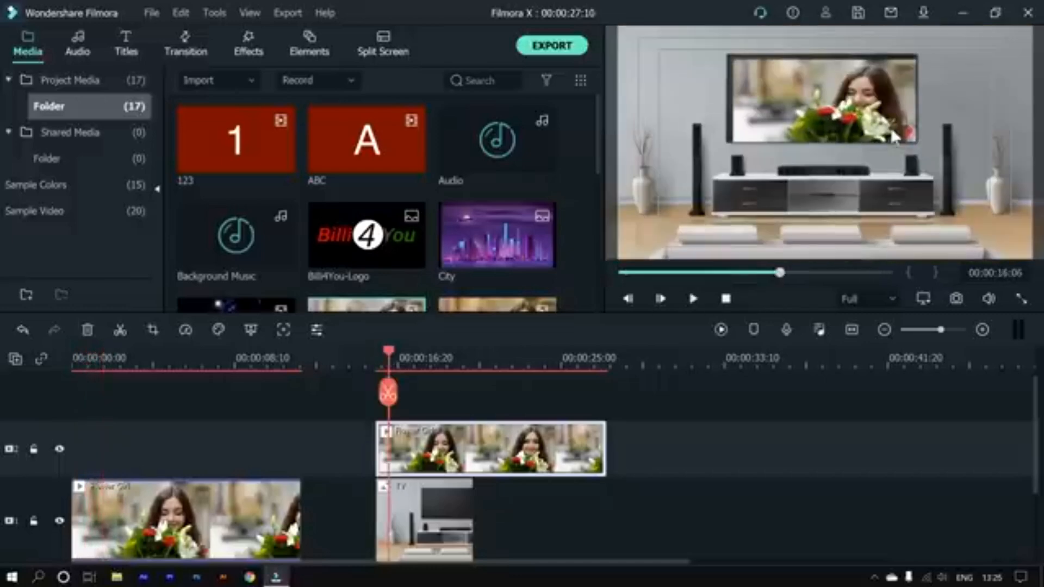
{"action": "key", "text": "space"}
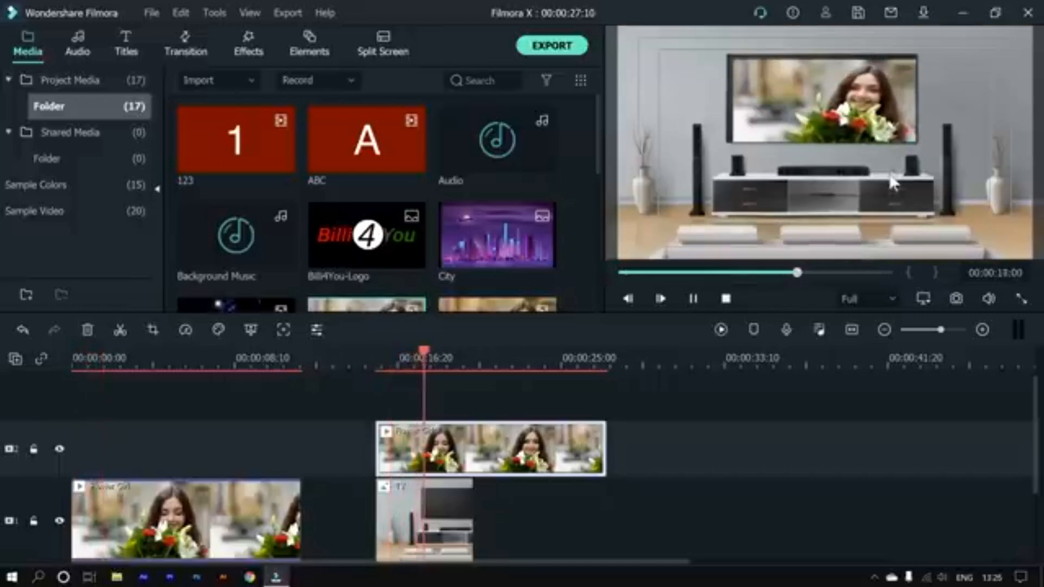
{"action": "key", "text": "space"}
{"action": "key", "text": "space"}
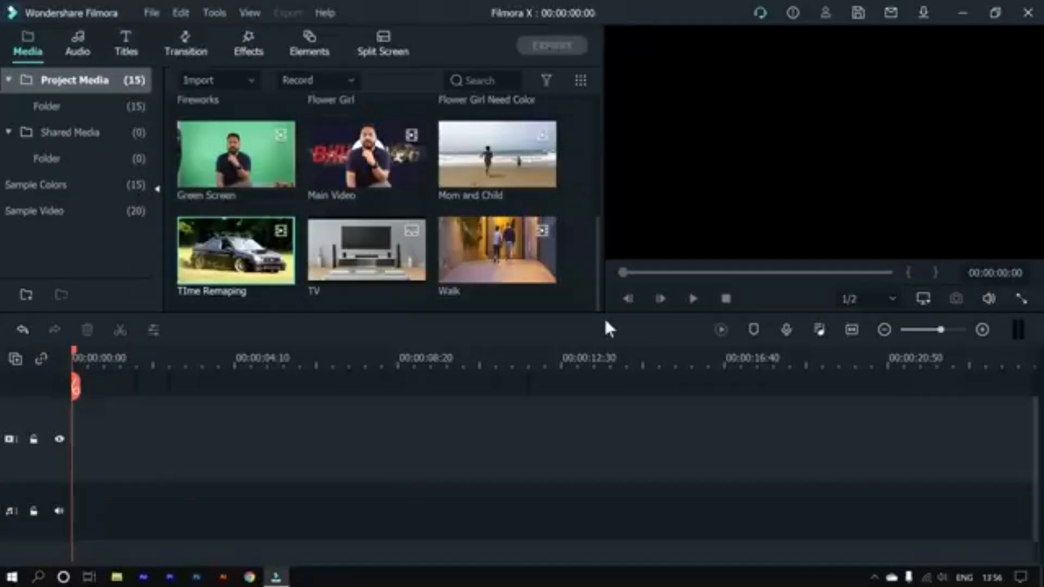
Step: Place the Flower Girl clip mid-timeline on the empty video track and match the project to the media's 1920 x 1080 30fps
{"action": "left_click", "coordinate": [376, 159]}
{"action": "left_click_drag", "start_coordinate": [371, 218], "coordinate": [371, 177]}
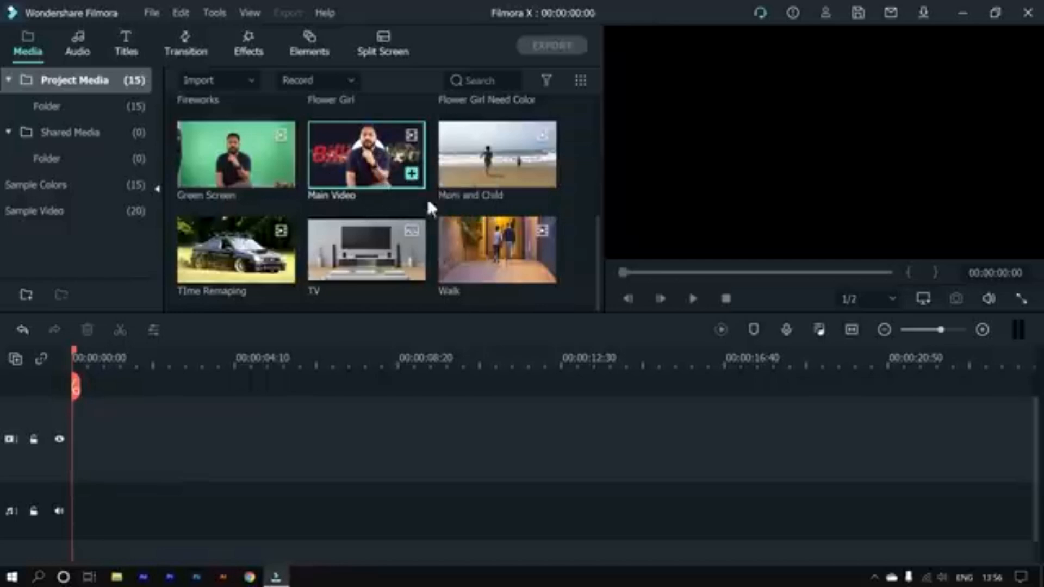
{"action": "left_click_drag", "start_coordinate": [595, 227], "coordinate": [595, 176]}
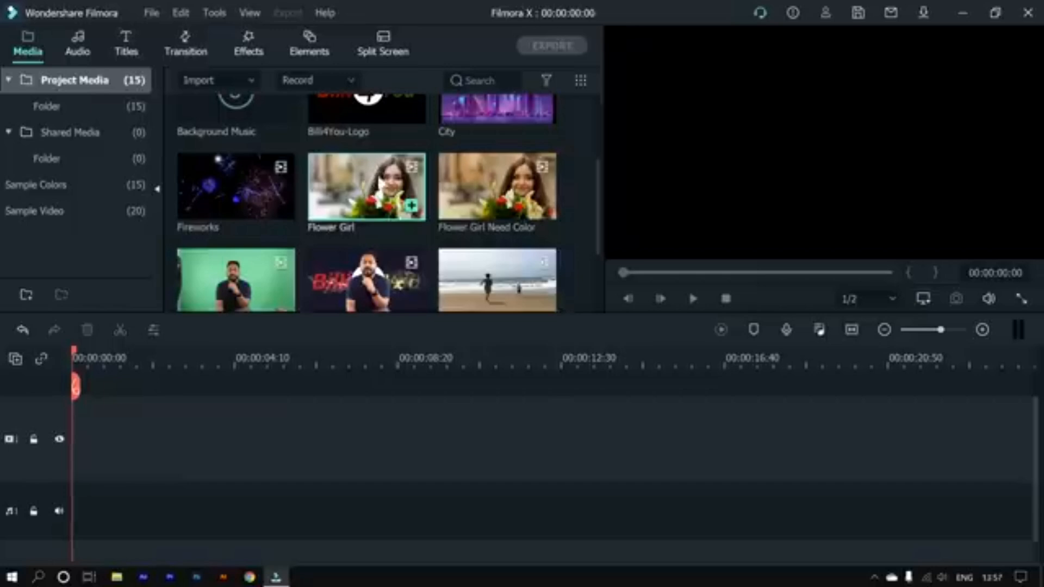
{"action": "left_click_drag", "start_coordinate": [368, 185], "coordinate": [389, 446]}
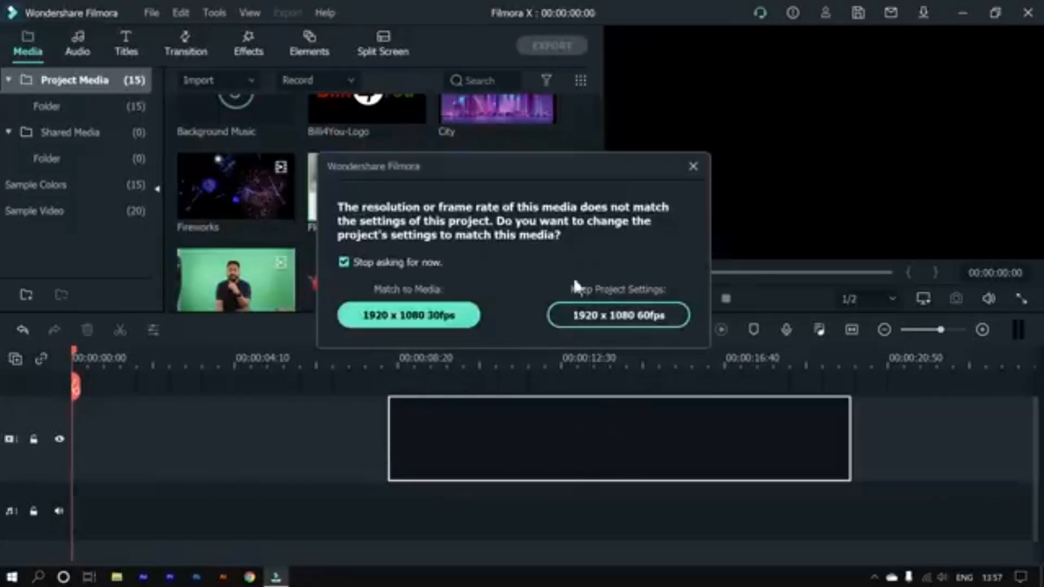
{"action": "left_click", "coordinate": [414, 324]}
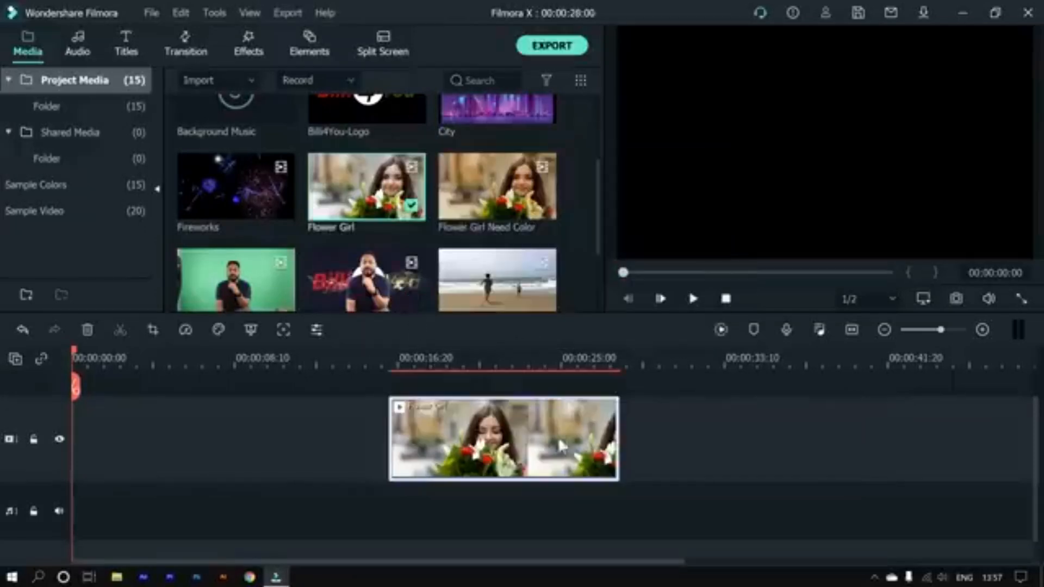
Step: Preview the Flower Girl clip at 00:00:23:16, and add Fireworks directly after it and City directly before it
{"action": "left_click", "coordinate": [532, 365]}
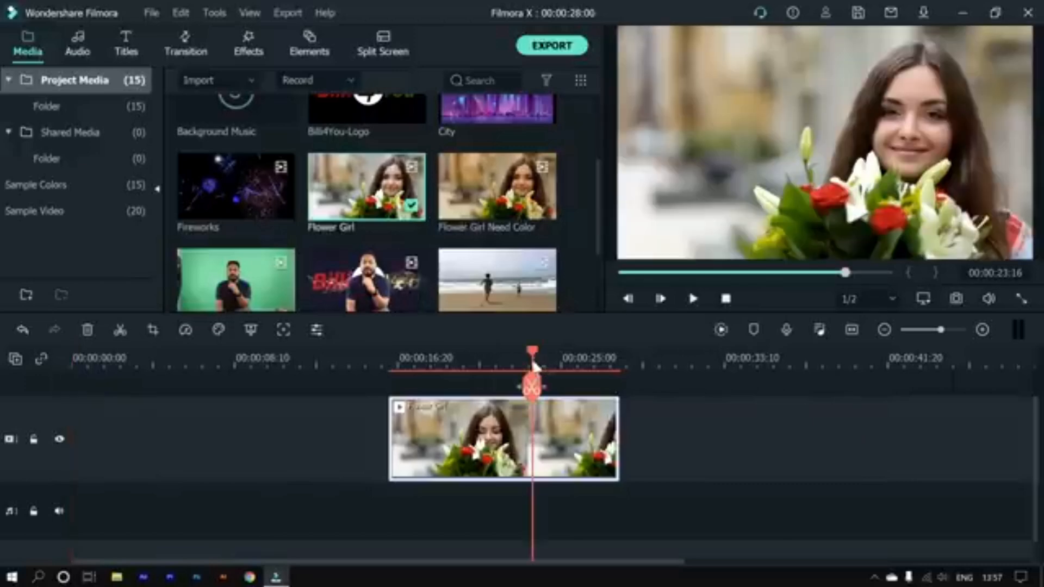
{"action": "left_click_drag", "start_coordinate": [532, 353], "coordinate": [75, 359]}
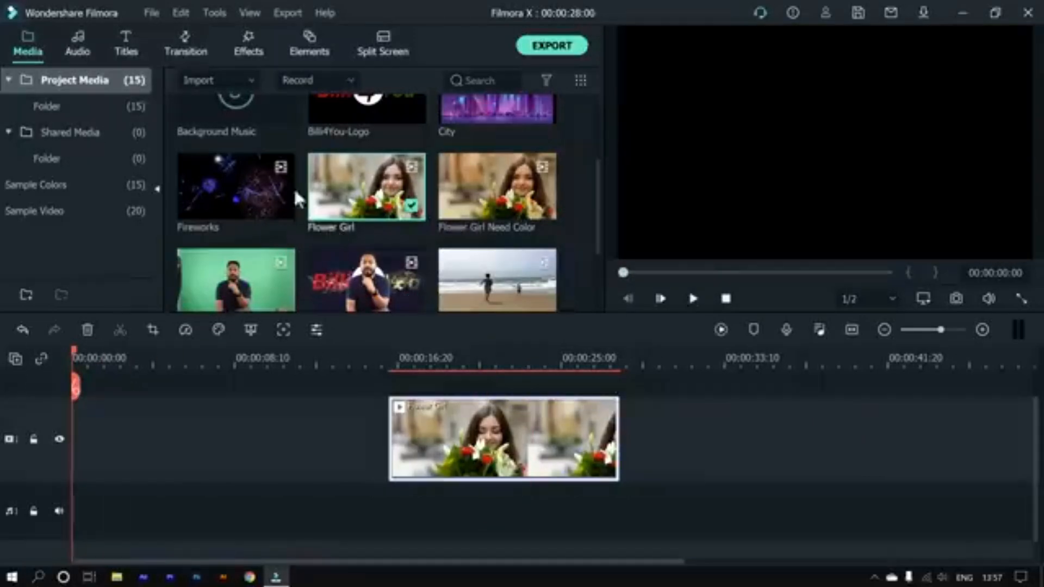
{"action": "left_click_drag", "start_coordinate": [295, 189], "coordinate": [636, 441]}
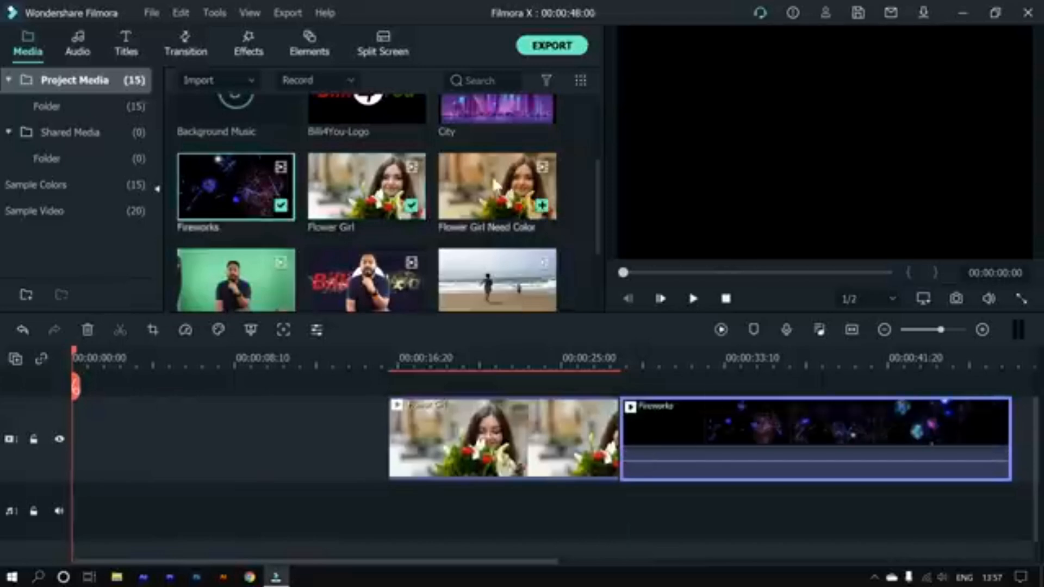
{"action": "left_click_drag", "start_coordinate": [539, 112], "coordinate": [383, 449]}
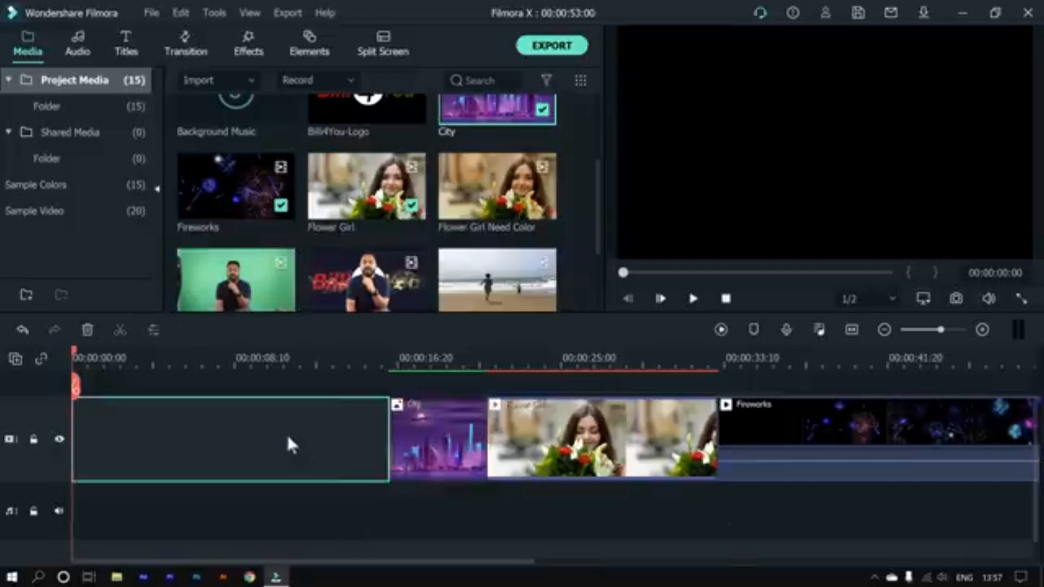
Step: Clear the video track and place Flower Girl, Mom and Child and City end to end from the timeline start
{"action": "left_click_drag", "start_coordinate": [285, 432], "coordinate": [836, 442]}
{"action": "key", "text": "Delete"}
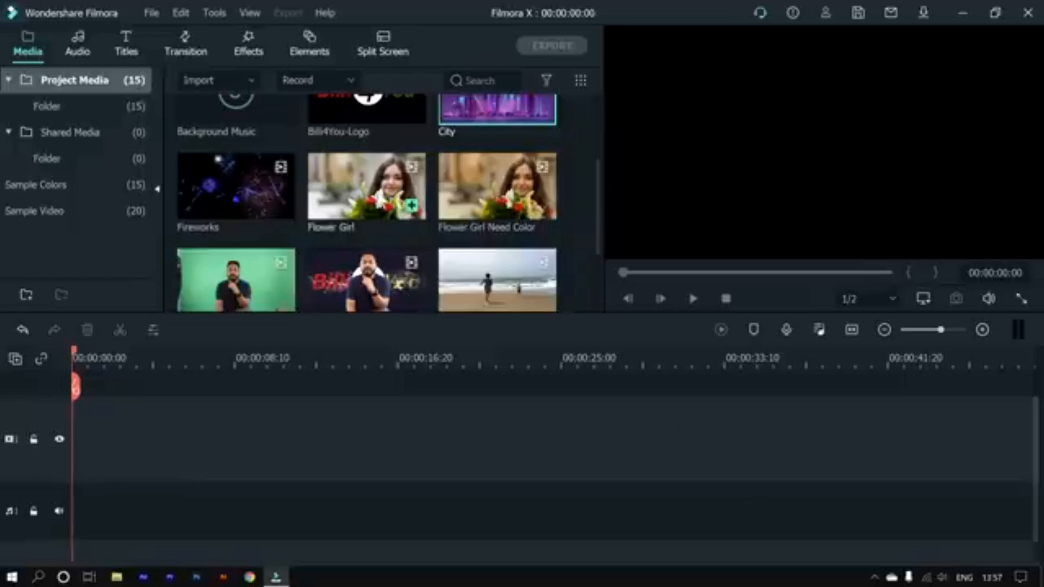
{"action": "left_click_drag", "start_coordinate": [384, 175], "coordinate": [84, 446]}
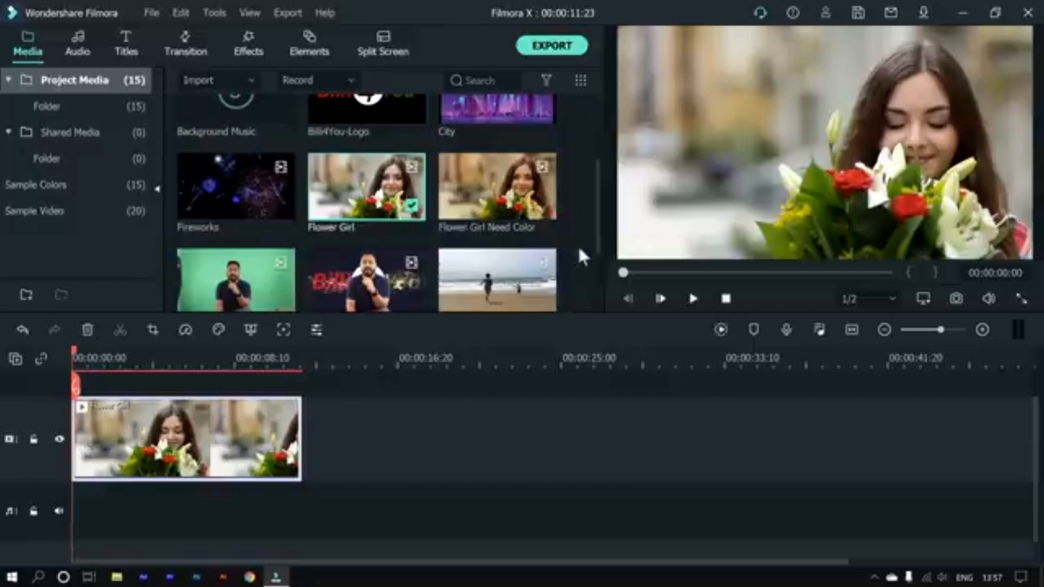
{"action": "left_click_drag", "start_coordinate": [509, 275], "coordinate": [332, 432]}
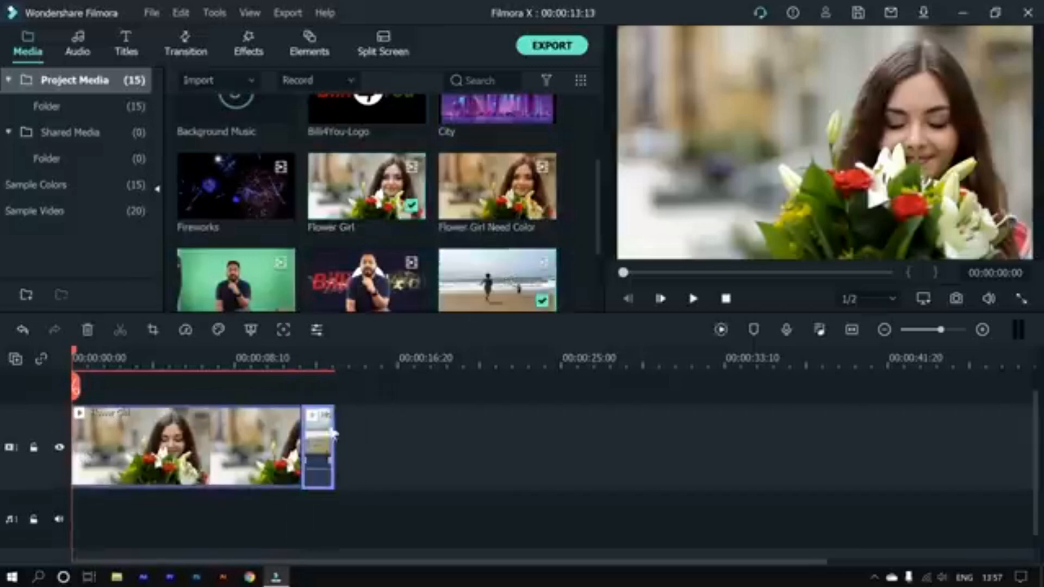
{"action": "left_click_drag", "start_coordinate": [511, 108], "coordinate": [343, 436]}
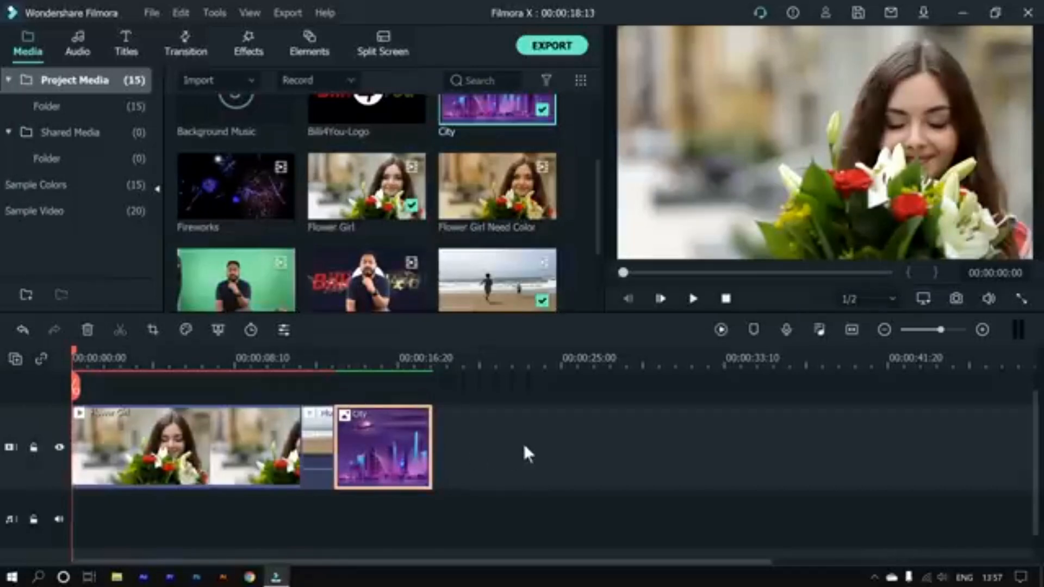
Step: Play from 00:00:10:23 across the cut into the Mom and Child clip, and select the Flower Girl clip on the timeline
{"action": "left_click", "coordinate": [282, 367]}
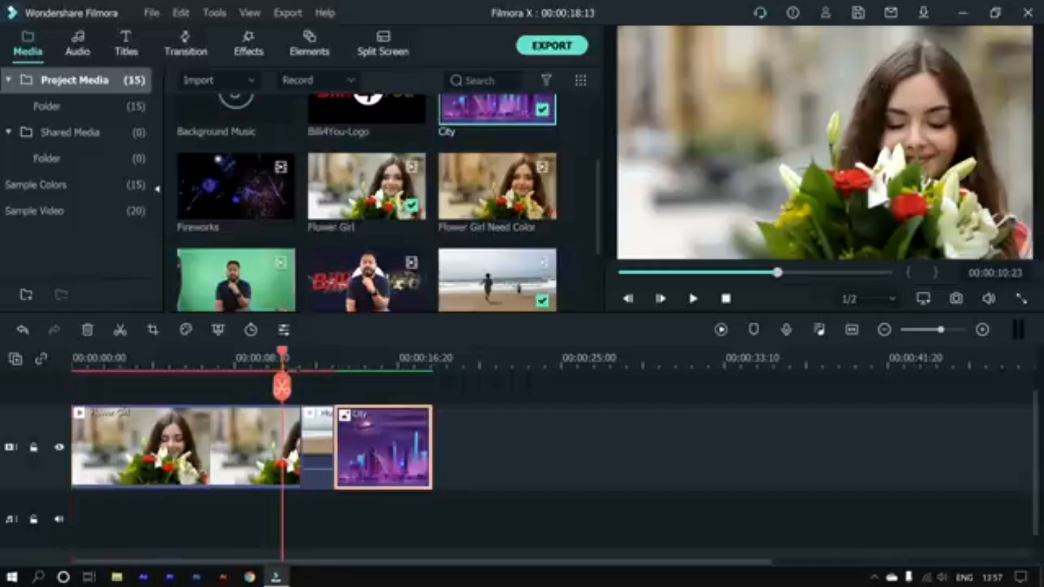
{"action": "key", "text": "space"}
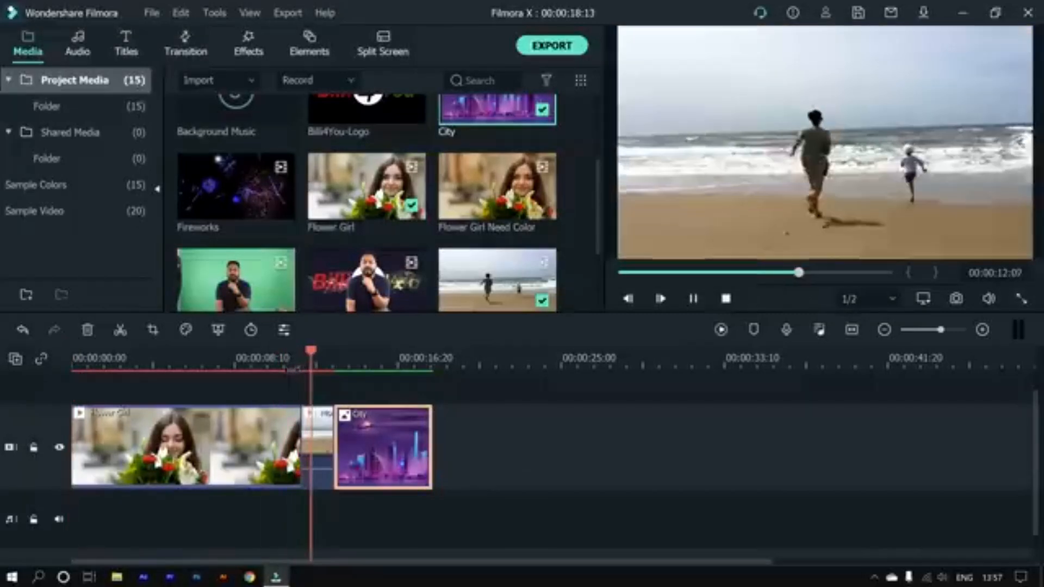
{"action": "key", "text": "space"}
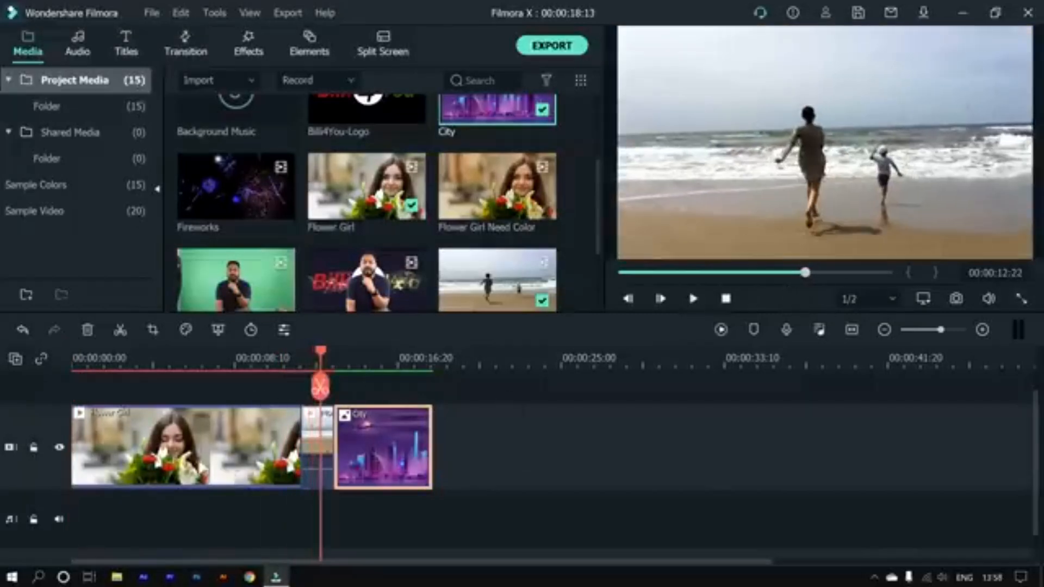
{"action": "left_click", "coordinate": [289, 467]}
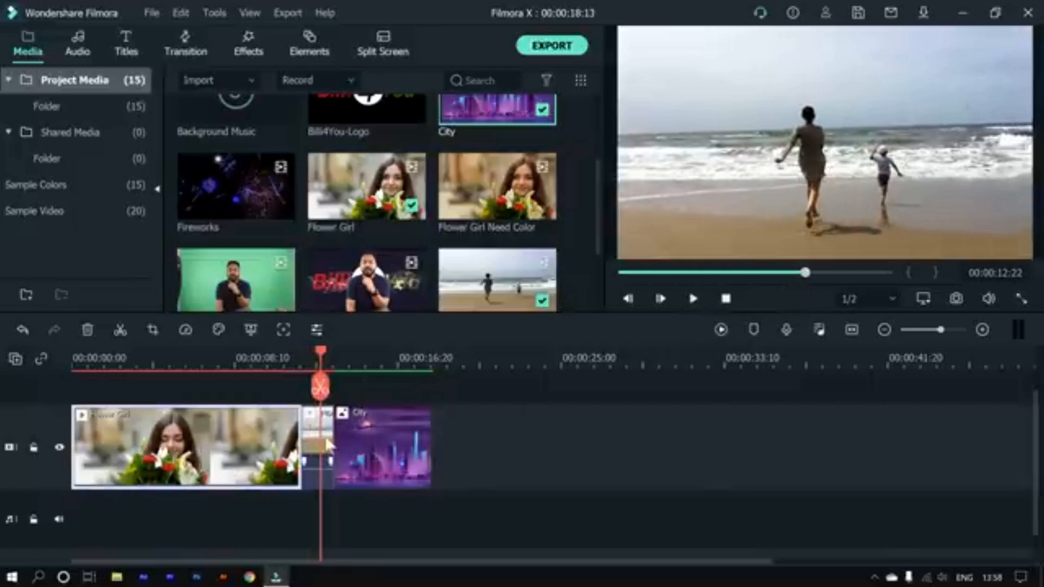
Step: Select the Flower Girl, Mom and Child and City clips together and delete them from the timeline
{"action": "left_click", "coordinate": [382, 432]}
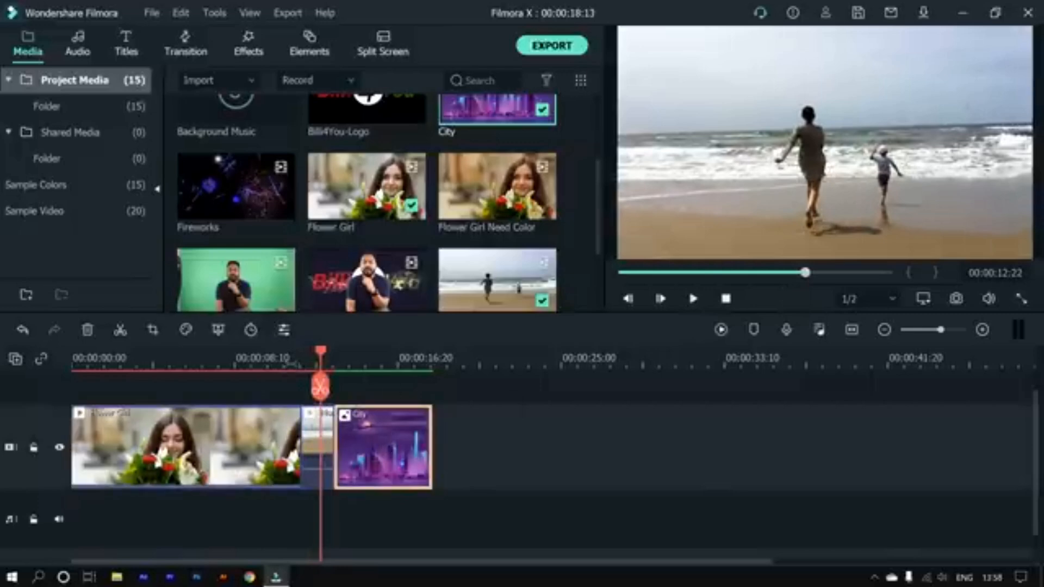
{"action": "left_click", "coordinate": [281, 352]}
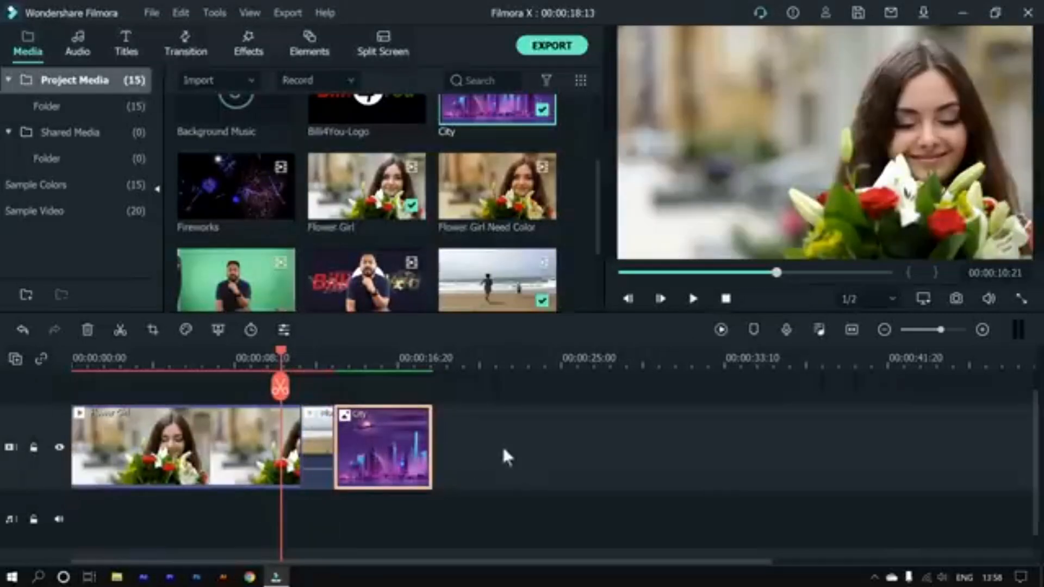
{"action": "left_click_drag", "start_coordinate": [530, 446], "coordinate": [130, 446]}
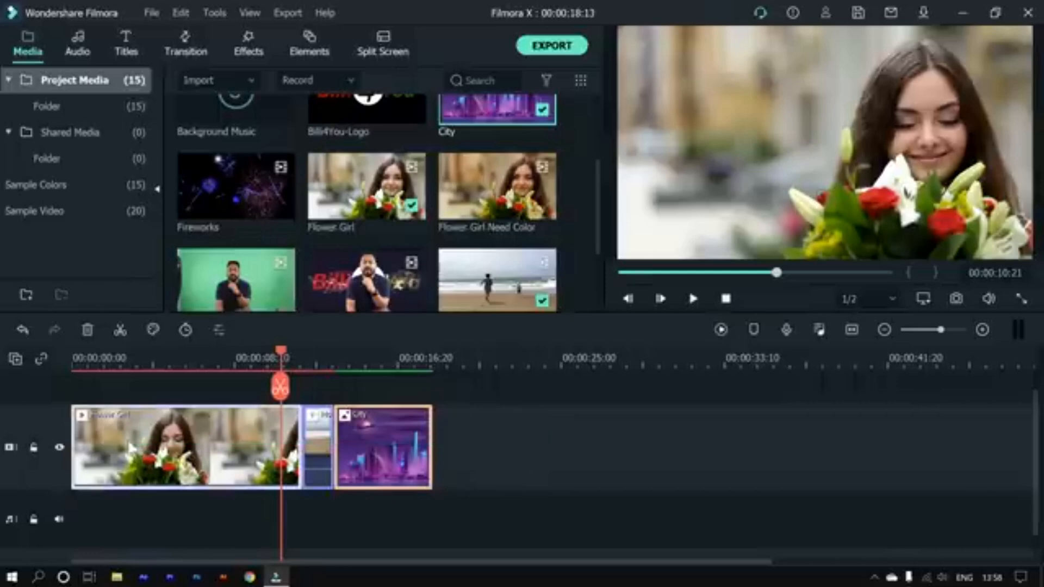
{"action": "key", "text": "Delete"}
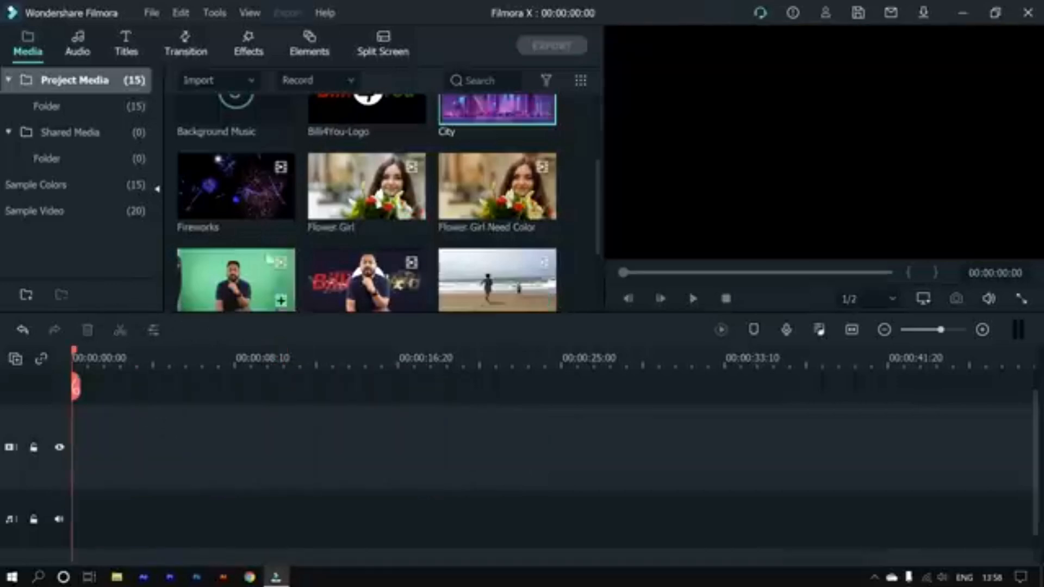
Step: Place Fireworks, Green Screen and Main Video end to end from the timeline start, matching the project to 1920 x 1080 25fps
{"action": "left_click_drag", "start_coordinate": [238, 173], "coordinate": [71, 459]}
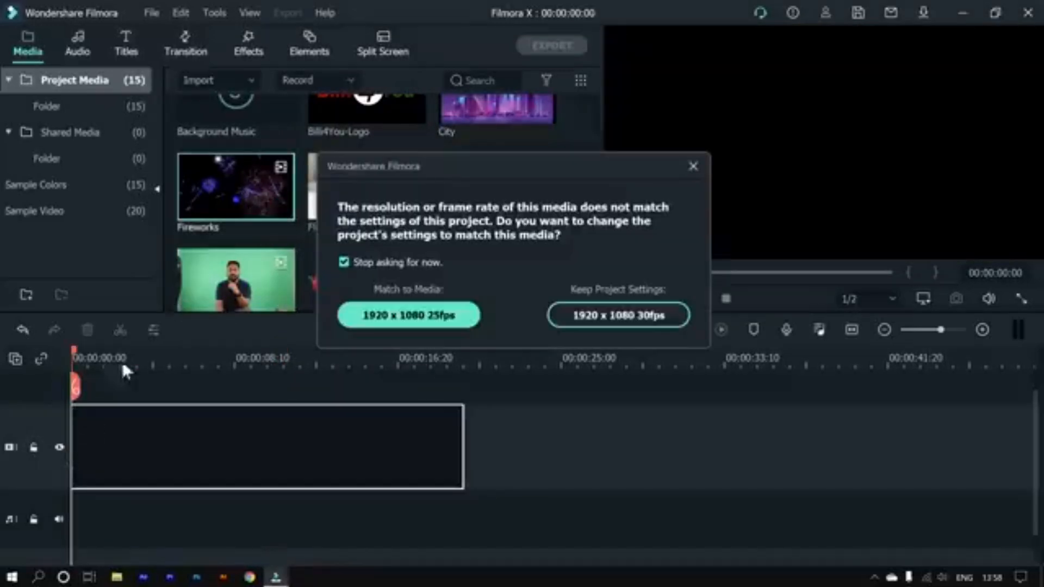
{"action": "left_click", "coordinate": [413, 318]}
{"action": "left_click_drag", "start_coordinate": [236, 280], "coordinate": [409, 433]}
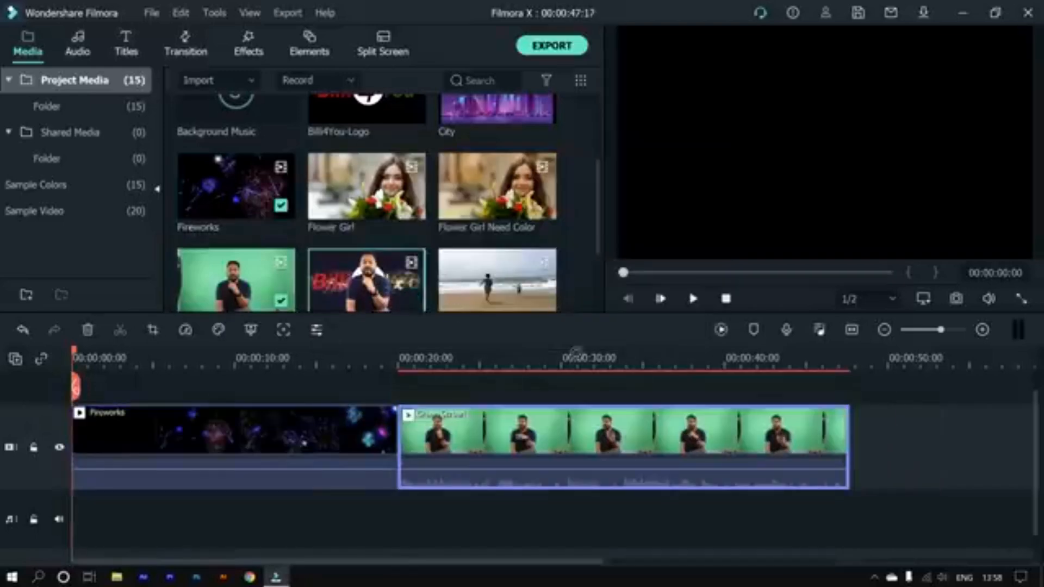
{"action": "left_click_drag", "start_coordinate": [407, 296], "coordinate": [867, 434]}
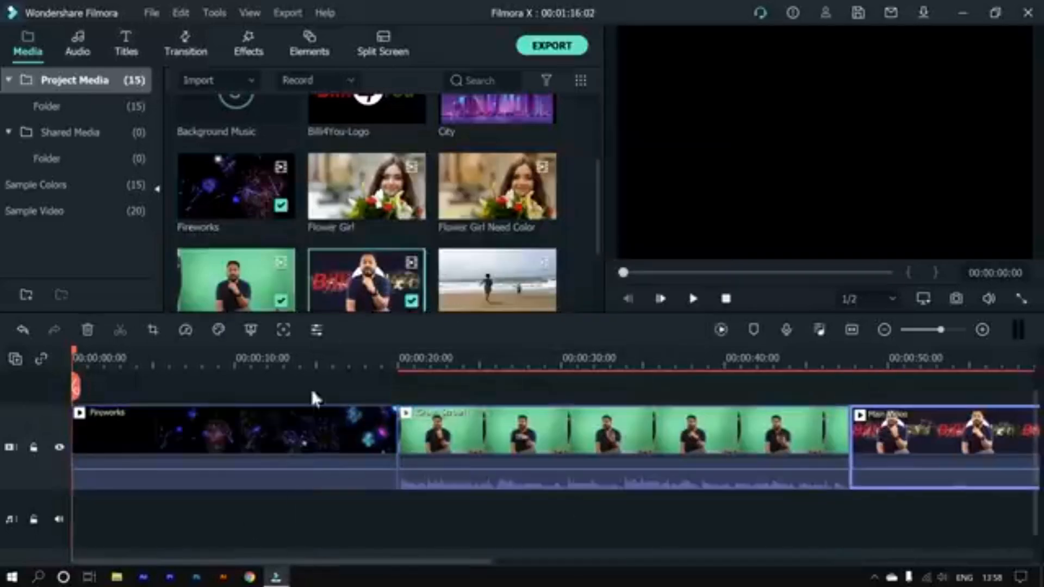
Step: Select the Fireworks, Green Screen and Main Video clips together and delete them from the timeline
{"action": "left_click", "coordinate": [354, 360]}
{"action": "left_click_drag", "start_coordinate": [303, 373], "coordinate": [926, 509]}
{"action": "key", "text": "Delete"}
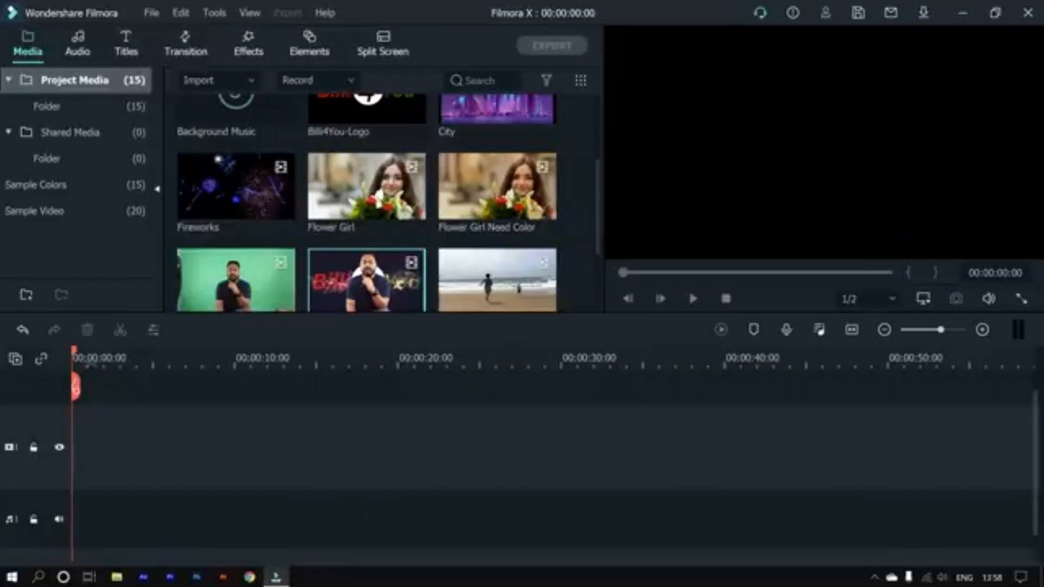
Step: Scrub the playhead along the empty timeline past 00:00:20:00 and return it to the start
{"action": "left_click_drag", "start_coordinate": [74, 357], "coordinate": [436, 400]}
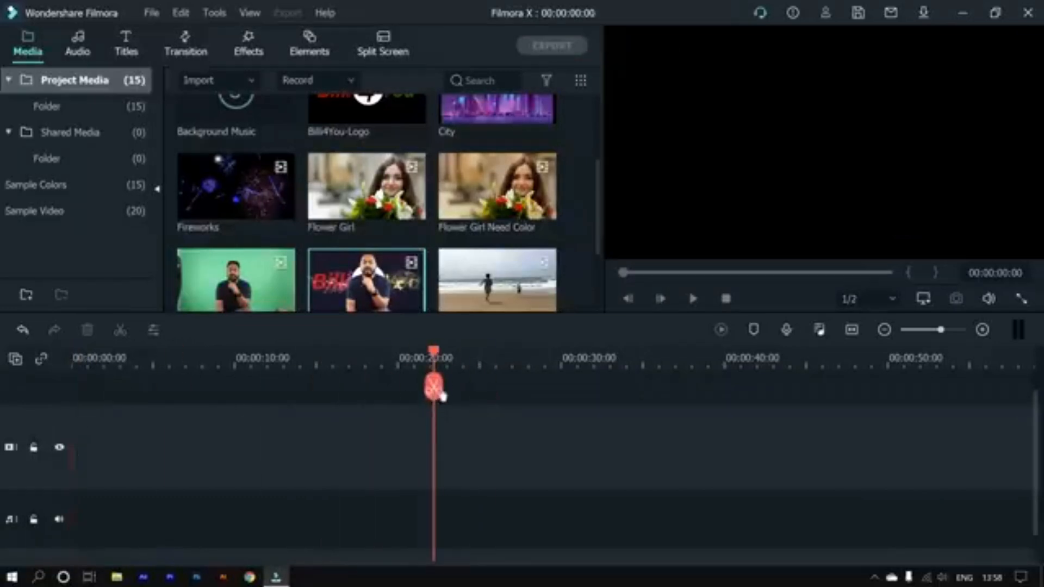
{"action": "left_click_drag", "start_coordinate": [437, 356], "coordinate": [390, 354]}
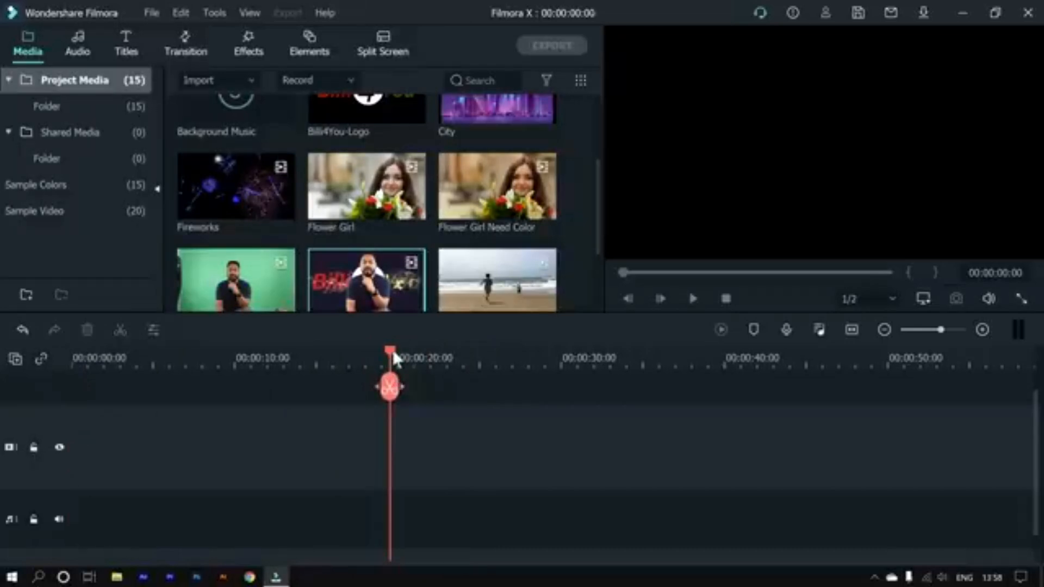
{"action": "left_click_drag", "start_coordinate": [392, 354], "coordinate": [61, 433]}
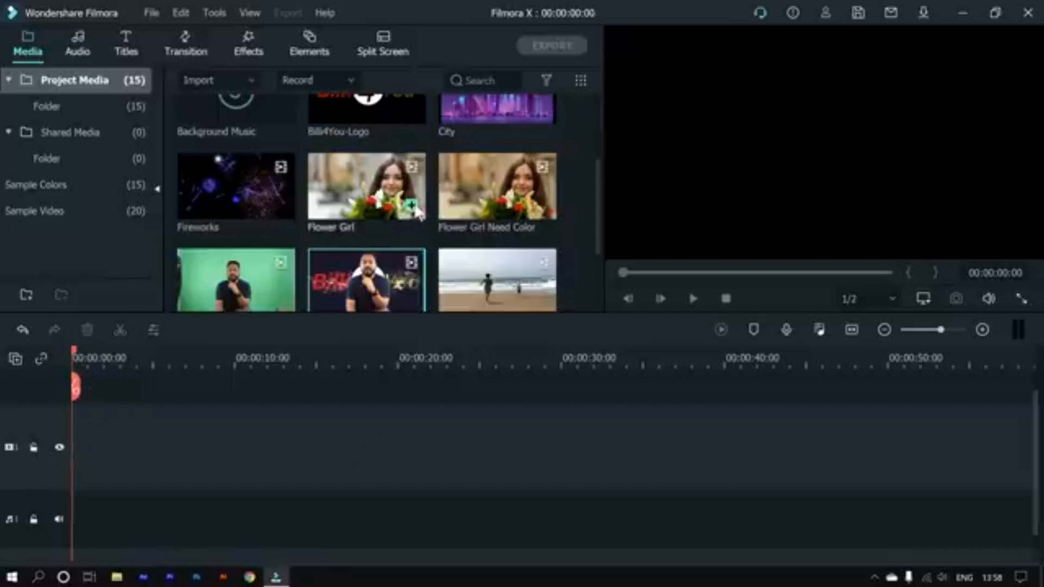
Step: Add Flower Girl, Mom and Child and Fireworks in sequence at the playhead, matching the project to 1920 x 1080 30fps
{"action": "left_click", "coordinate": [403, 194]}
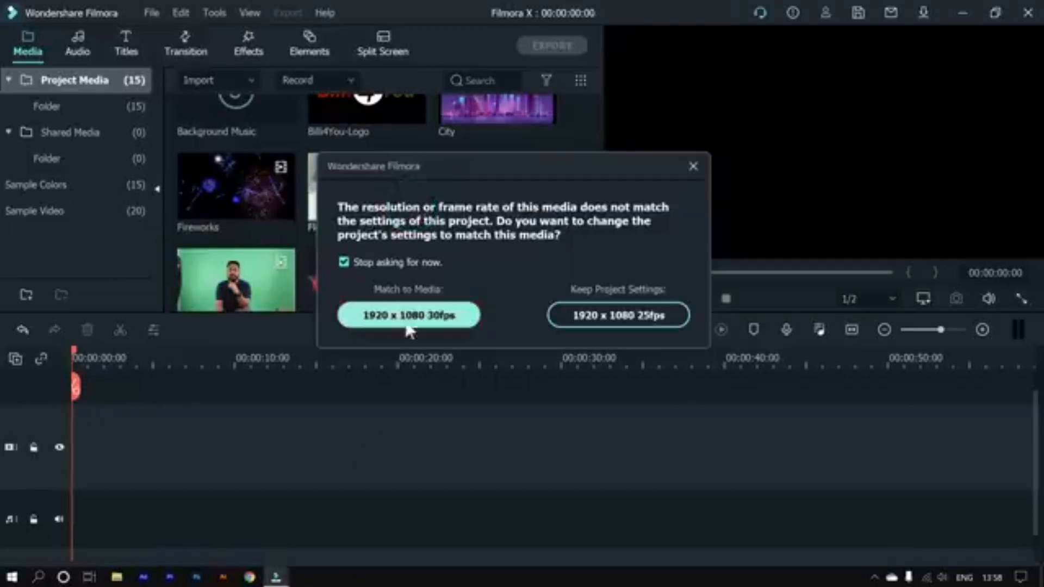
{"action": "left_click", "coordinate": [420, 318]}
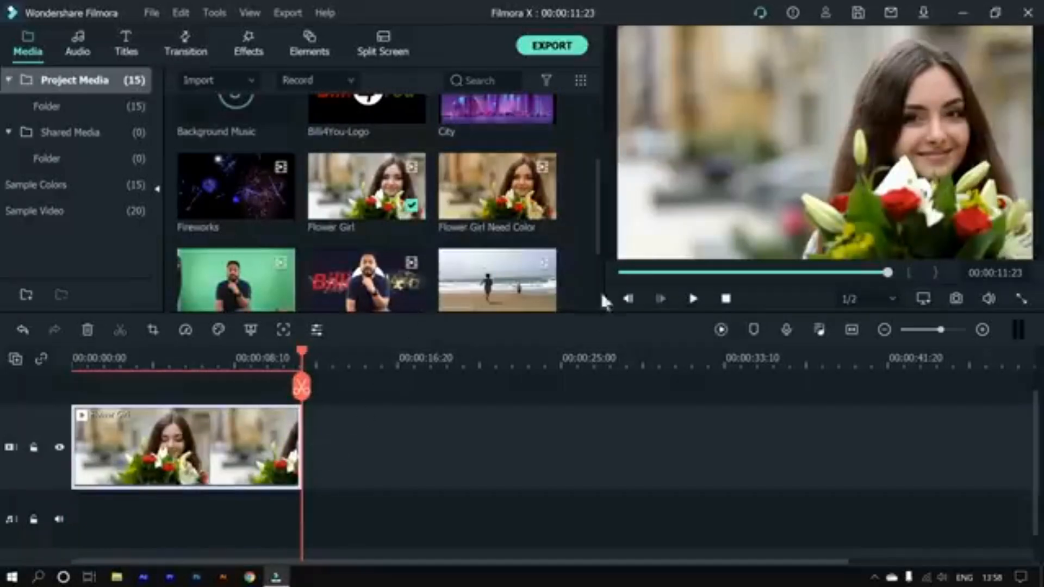
{"action": "mouse_move", "coordinate": [526, 312]}
{"action": "left_click", "coordinate": [542, 301]}
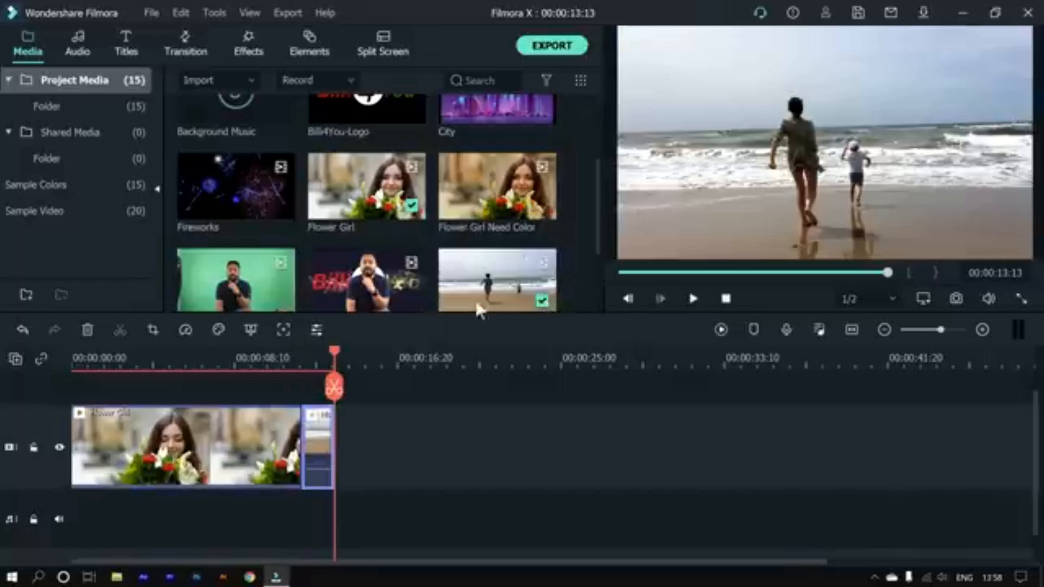
{"action": "left_click", "coordinate": [281, 207]}
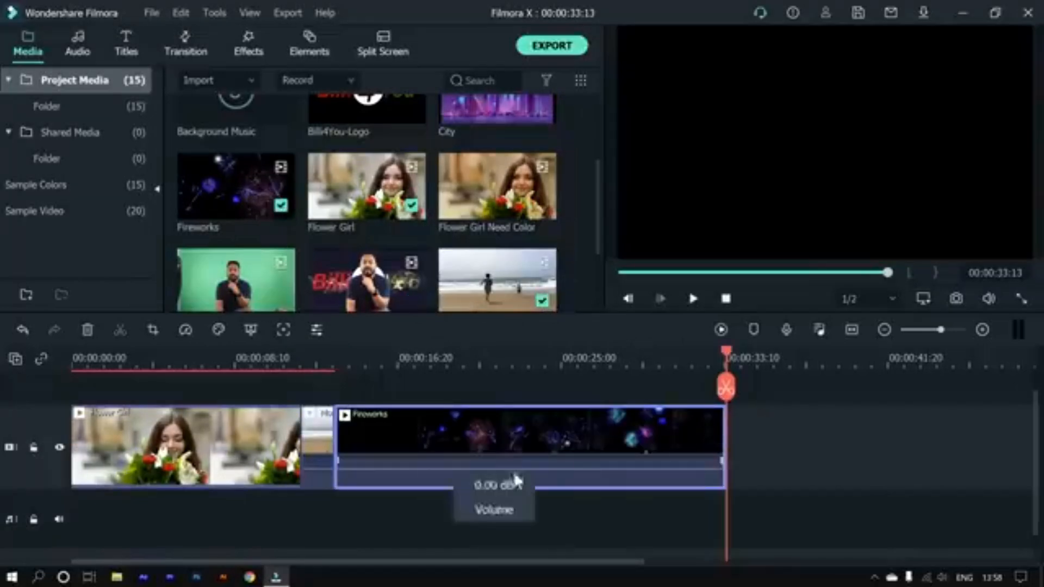
Step: Move the playhead to 00:00:22:06 within the Fireworks clip and insert Mom and Child there
{"action": "left_click", "coordinate": [679, 358]}
{"action": "left_click_drag", "start_coordinate": [679, 357], "coordinate": [514, 468]}
{"action": "left_click", "coordinate": [692, 443]}
{"action": "left_click_drag", "start_coordinate": [812, 412], "coordinate": [155, 468]}
{"action": "left_click", "coordinate": [495, 370]}
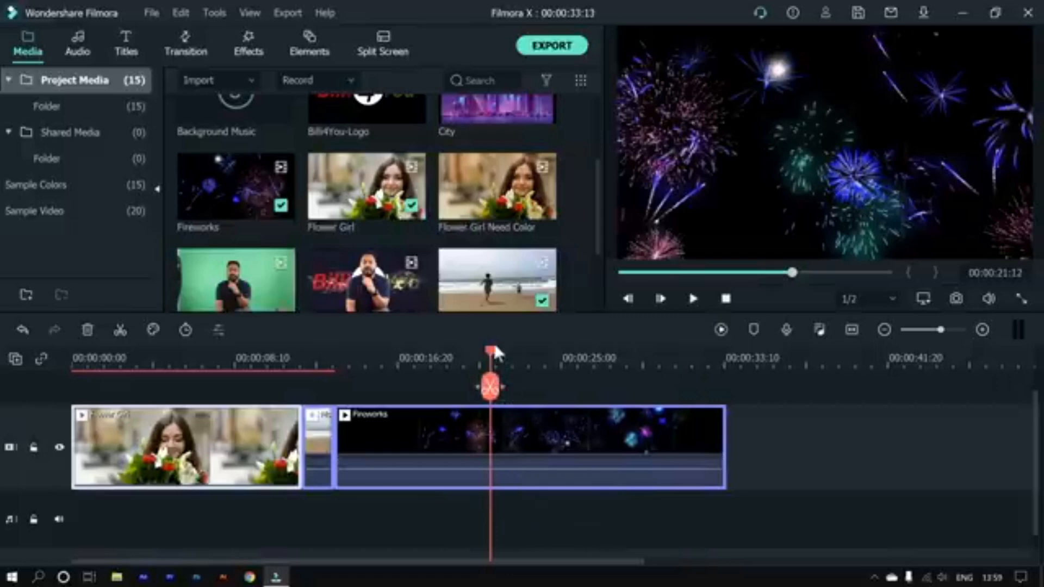
{"action": "left_click", "coordinate": [489, 362]}
{"action": "left_click_drag", "start_coordinate": [489, 363], "coordinate": [504, 307]}
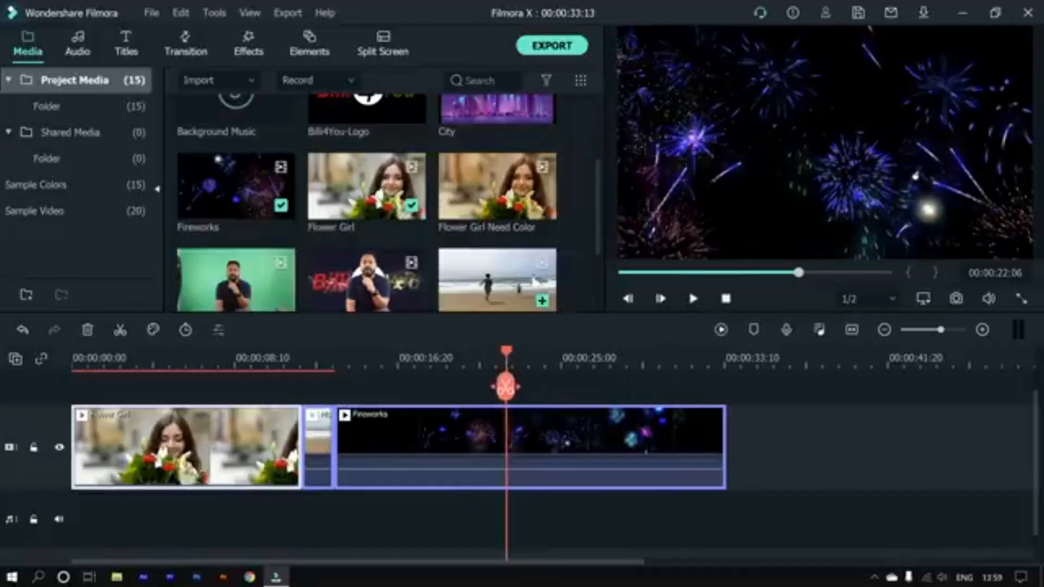
{"action": "left_click", "coordinate": [542, 301]}
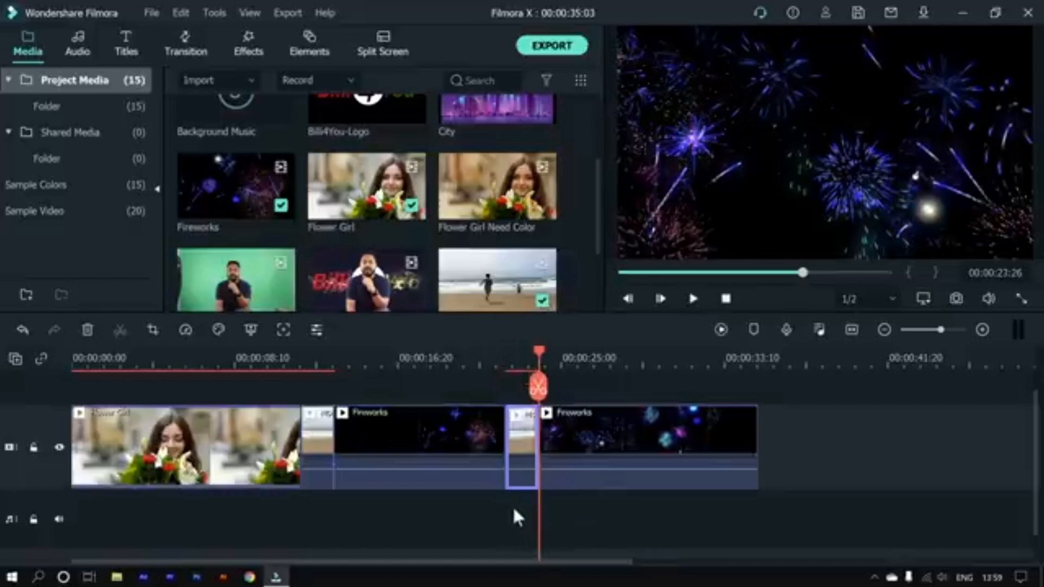
Step: Clear the video track and place Flower Girl and Flower Girl Need Color end to end from the timeline start
{"action": "left_click_drag", "start_coordinate": [514, 510], "coordinate": [76, 467]}
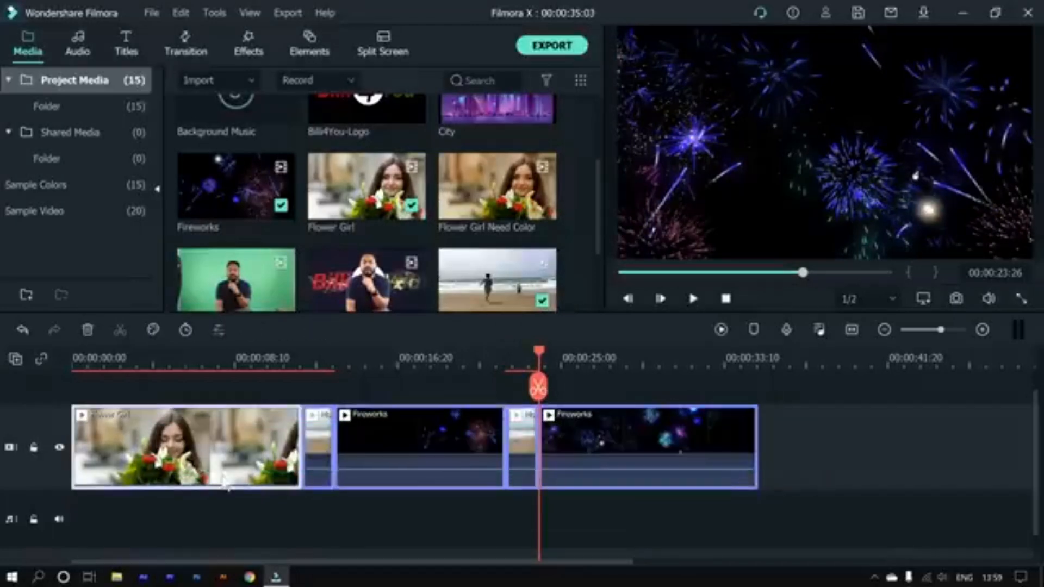
{"action": "key", "text": "Delete"}
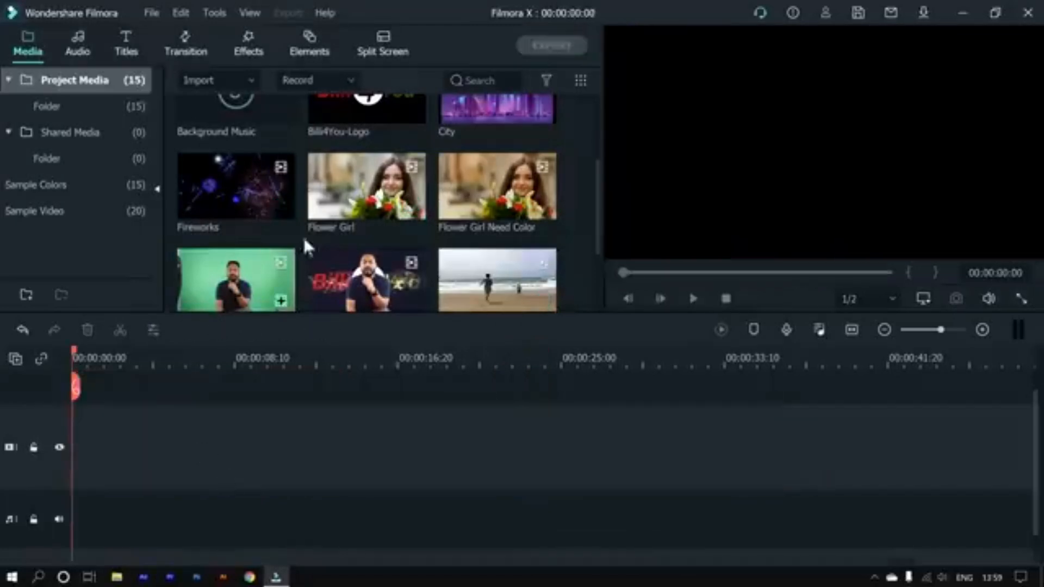
{"action": "left_click_drag", "start_coordinate": [348, 202], "coordinate": [59, 450]}
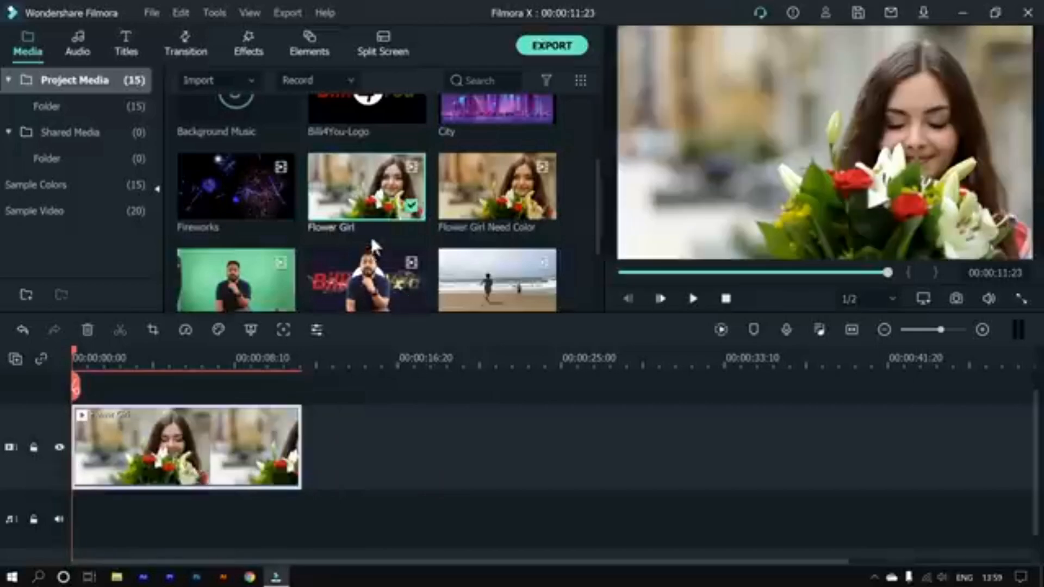
{"action": "left_click_drag", "start_coordinate": [496, 190], "coordinate": [326, 443]}
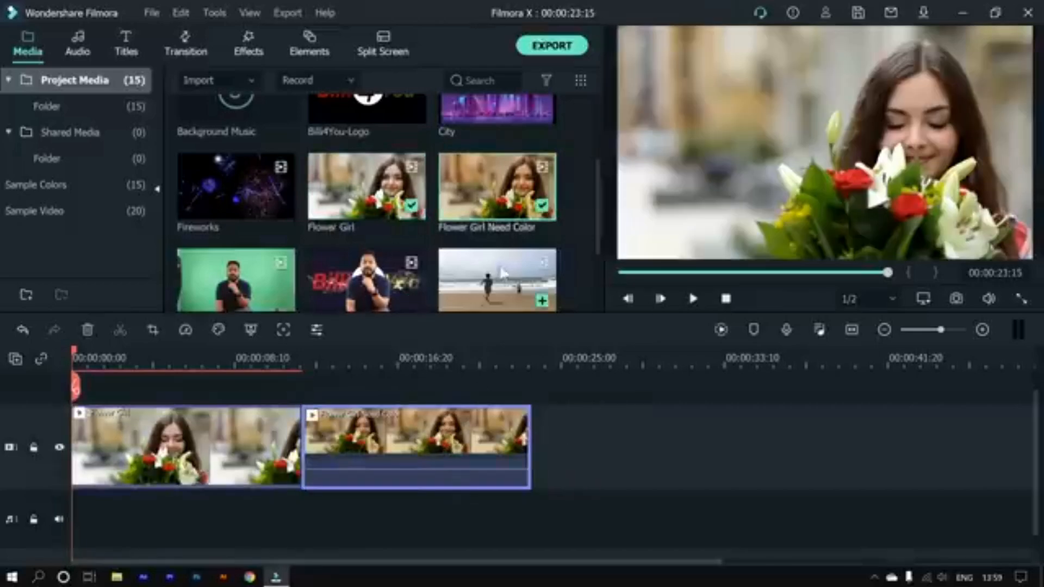
Step: Delete Flower Girl Need Color from the timeline and place Main Video directly after Flower Girl
{"action": "mouse_move", "coordinate": [503, 273]}
{"action": "left_mouse_down"}
{"action": "mouse_move", "coordinate": [299, 447]}
{"action": "mouse_move", "coordinate": [462, 286]}
{"action": "mouse_move", "coordinate": [487, 293]}
{"action": "left_mouse_up"}
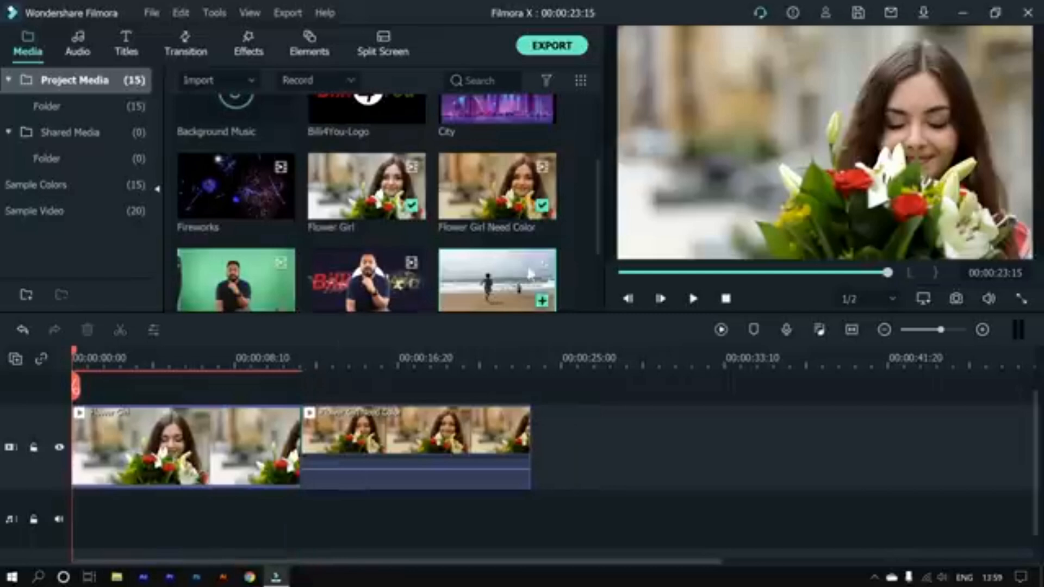
{"action": "left_click", "coordinate": [290, 458]}
{"action": "left_click", "coordinate": [404, 446]}
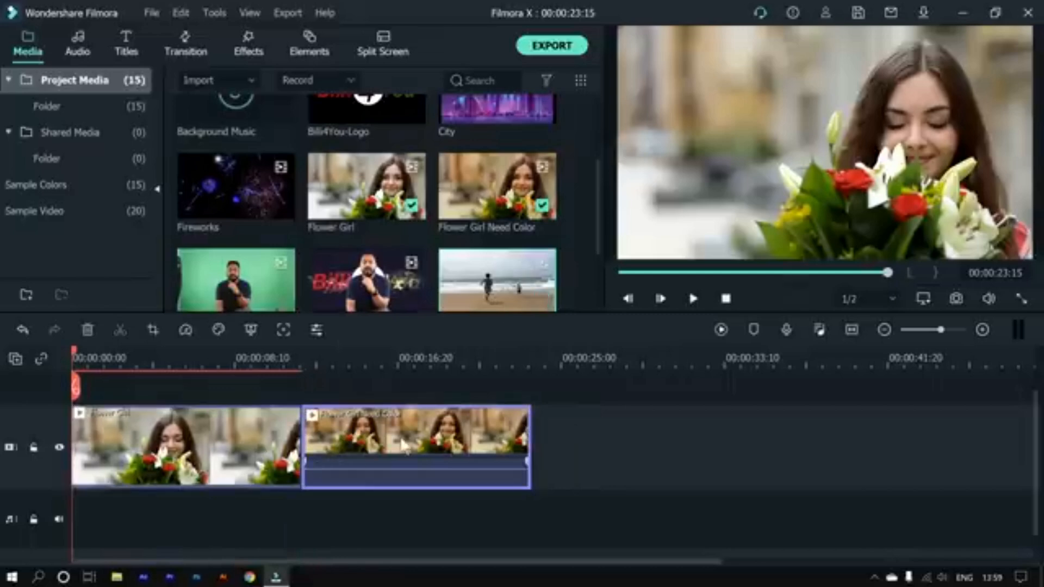
{"action": "key", "text": "Delete"}
{"action": "left_click_drag", "start_coordinate": [373, 283], "coordinate": [330, 406]}
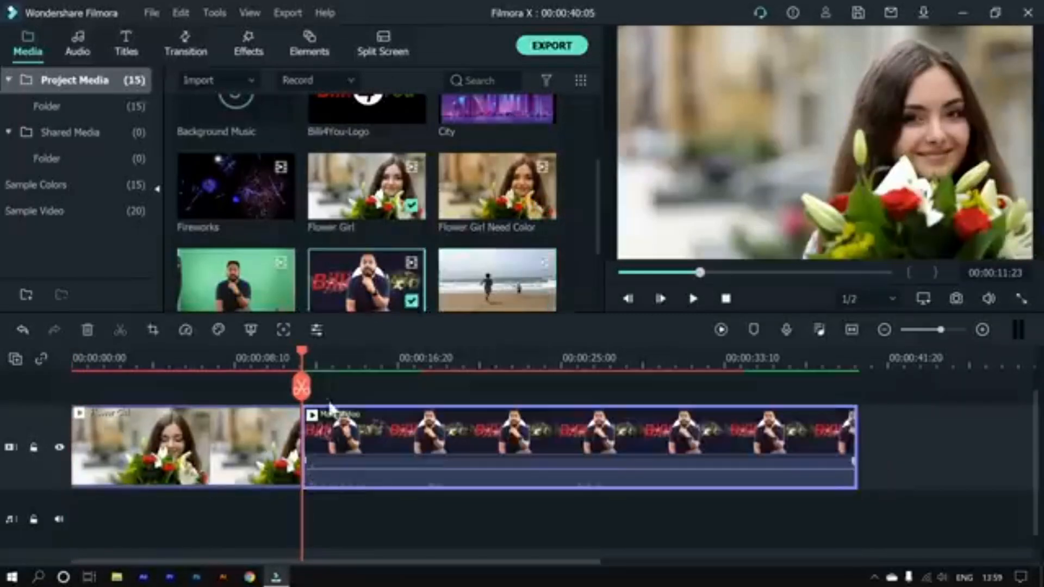
Step: Move the playhead to 00:00:08:05 and insert Mom and Child at the cut between Flower Girl and Main Video
{"action": "left_click_drag", "start_coordinate": [302, 353], "coordinate": [232, 376]}
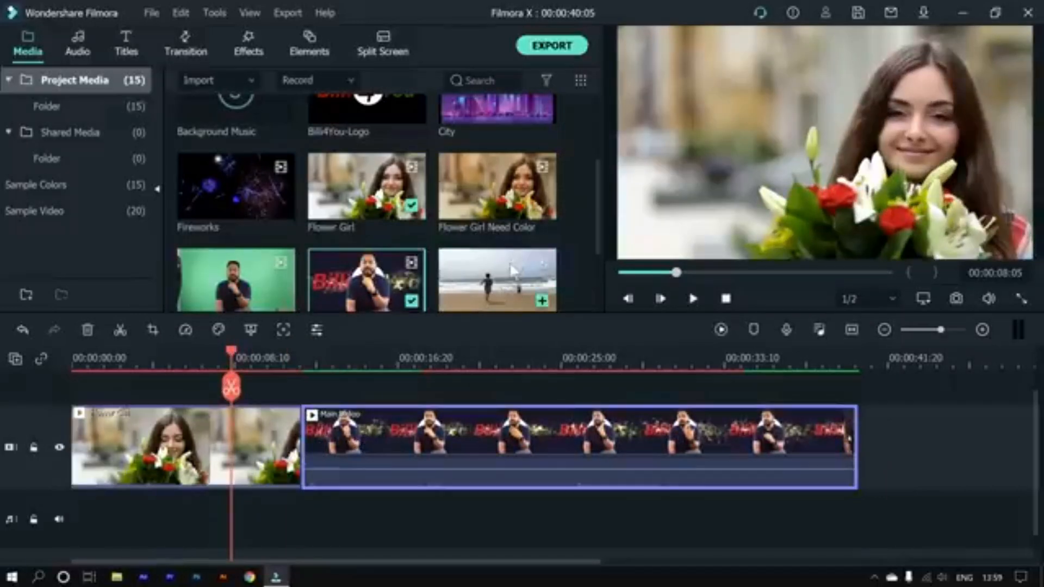
{"action": "left_click_drag", "start_coordinate": [601, 216], "coordinate": [594, 234]}
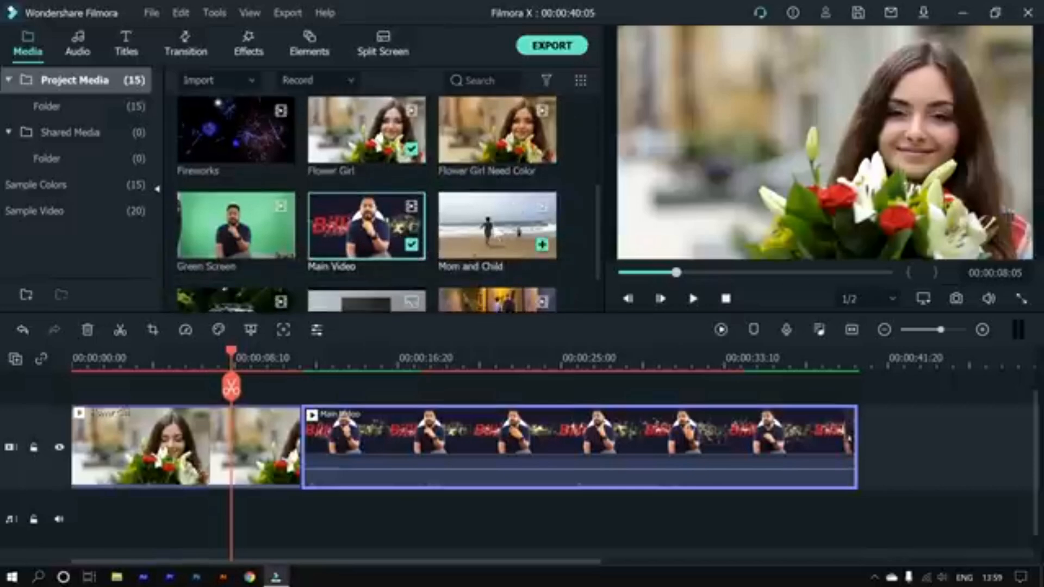
{"action": "left_click_drag", "start_coordinate": [502, 233], "coordinate": [302, 449]}
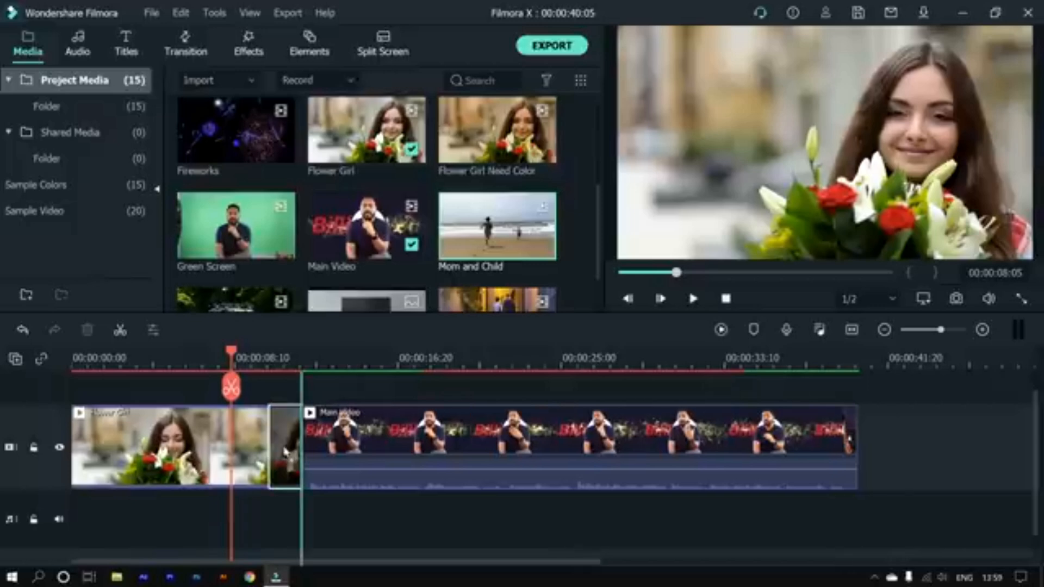
{"action": "left_click_drag", "start_coordinate": [285, 451], "coordinate": [326, 459]}
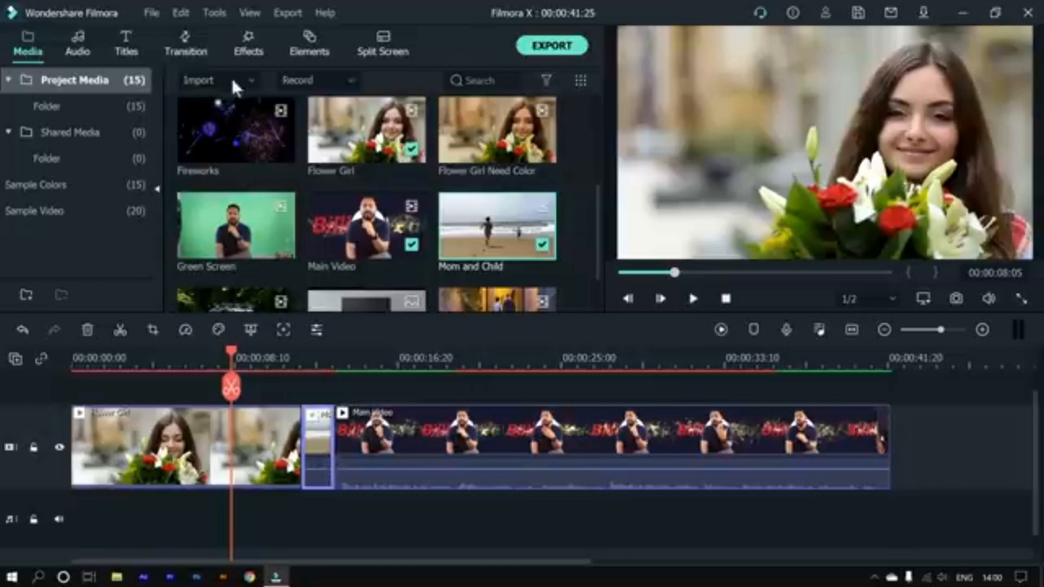
Step: Insert Fireworks inside the Flower Girl clip so that it splits the clip in two, and undo the insertion
{"action": "left_click", "coordinate": [247, 119]}
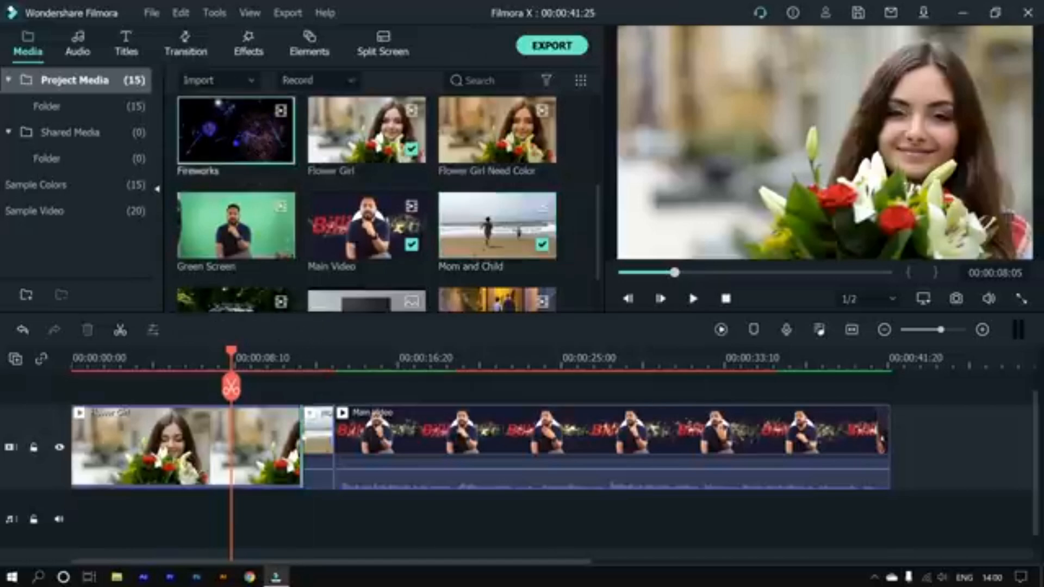
{"action": "left_click_drag", "start_coordinate": [304, 441], "coordinate": [144, 447]}
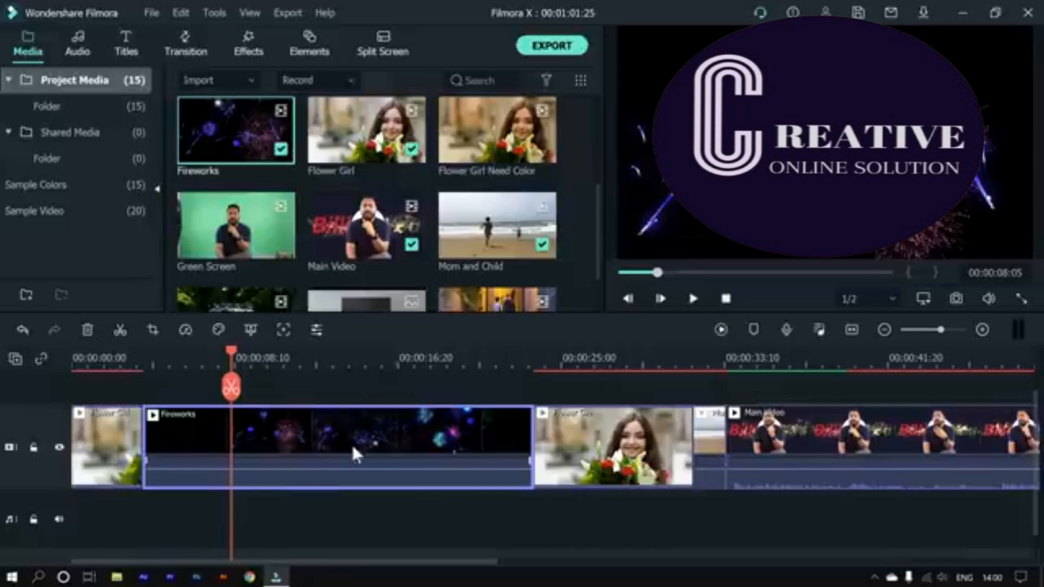
{"action": "key", "text": "Delete"}
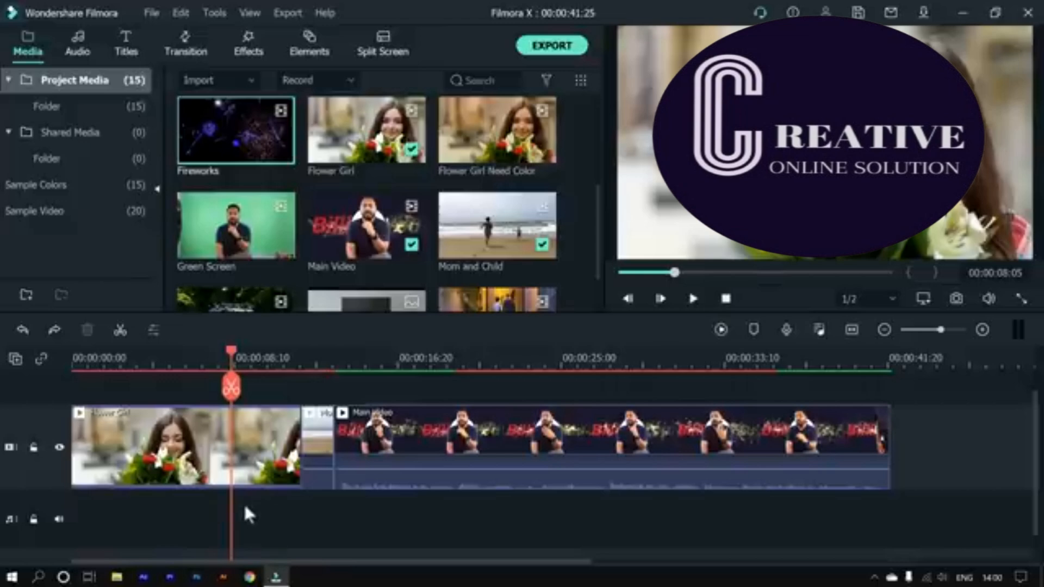
Step: Delete the Mom and Child clip from between Flower Girl and Main Video
{"action": "left_click", "coordinate": [323, 439]}
{"action": "key", "text": "Delete"}
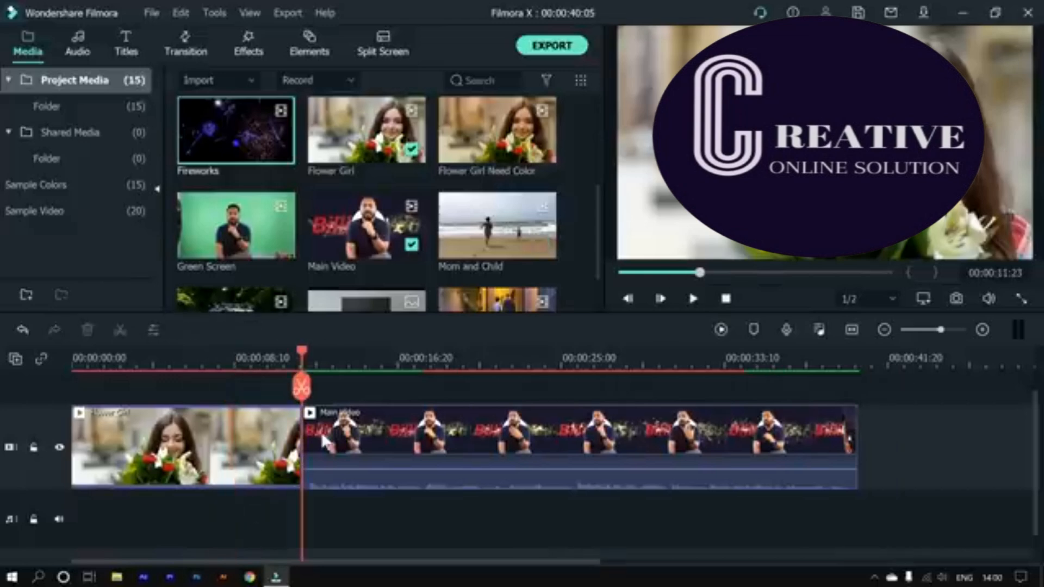
Step: Raise the Main Video clip's audio volume on the timeline and move the playhead to 00:00:25:23
{"action": "left_click", "coordinate": [361, 428]}
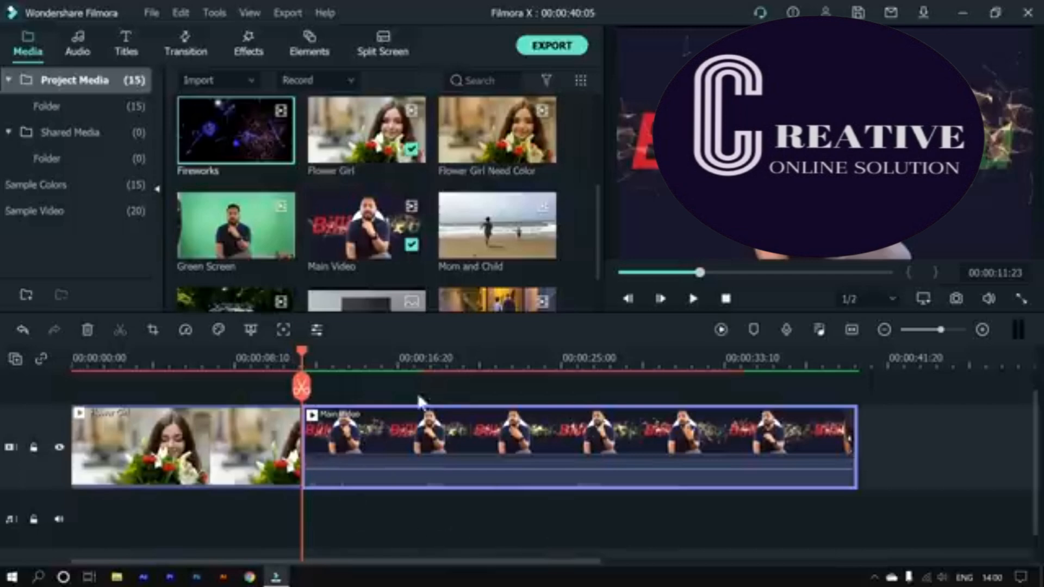
{"action": "left_click_drag", "start_coordinate": [576, 472], "coordinate": [581, 461]}
{"action": "left_click", "coordinate": [576, 365]}
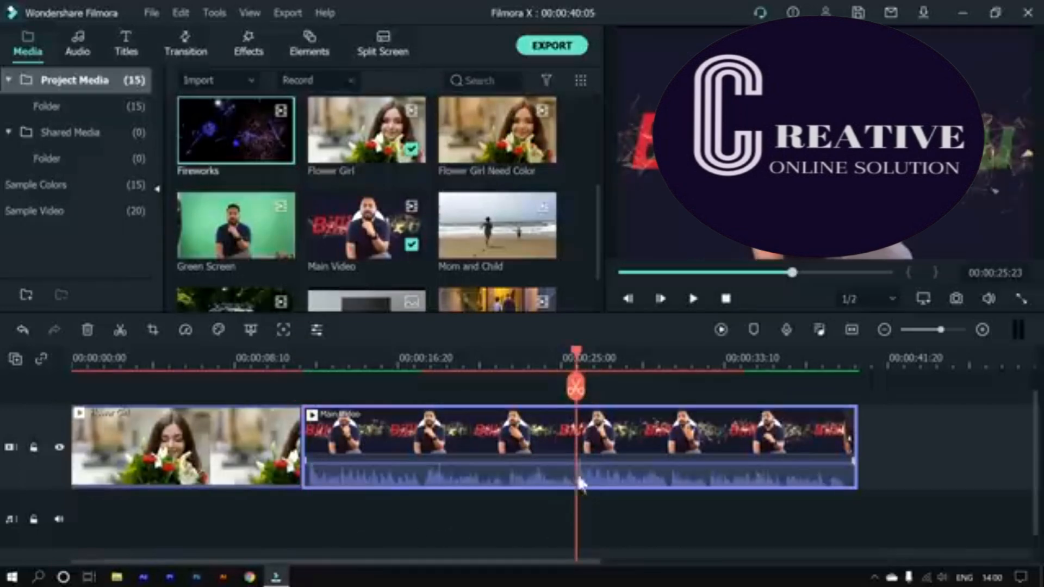
Step: Insert Flower Girl inside the Main Video clip at 00:00:25:23 by dropping it on the track, and undo the insertion
{"action": "mouse_move", "coordinate": [576, 356]}
{"action": "left_mouse_down"}
{"action": "mouse_move", "coordinate": [516, 359]}
{"action": "mouse_move", "coordinate": [576, 356]}
{"action": "left_mouse_up"}
{"action": "left_click", "coordinate": [380, 139]}
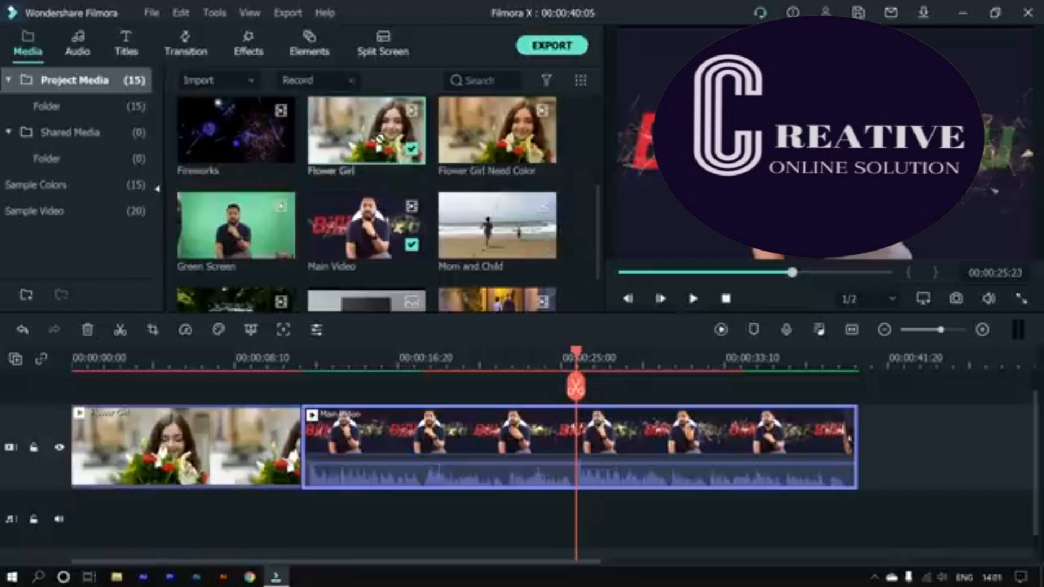
{"action": "left_click_drag", "start_coordinate": [379, 139], "coordinate": [577, 450]}
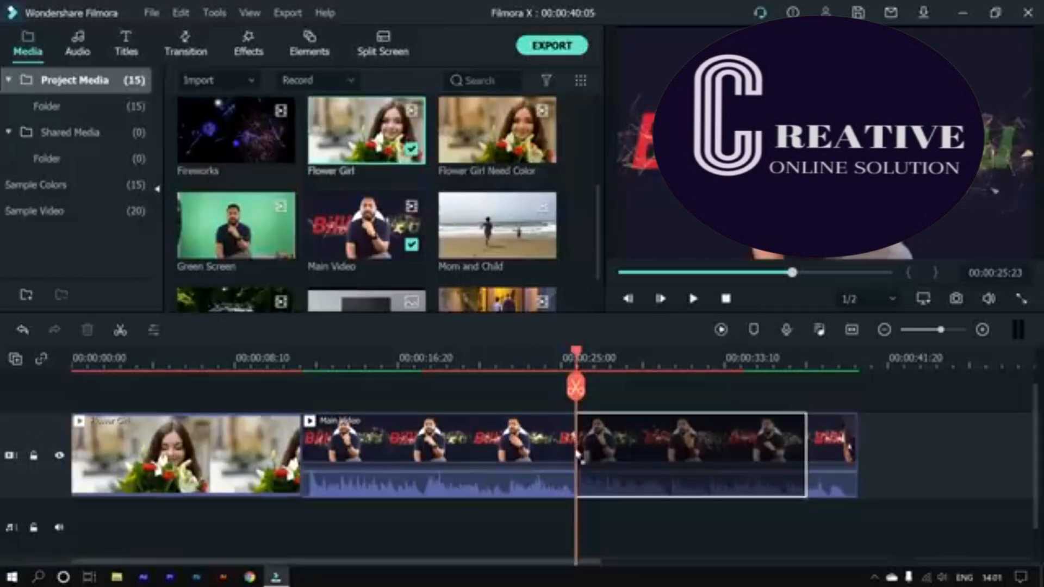
{"action": "left_click_drag", "start_coordinate": [577, 463], "coordinate": [406, 138]}
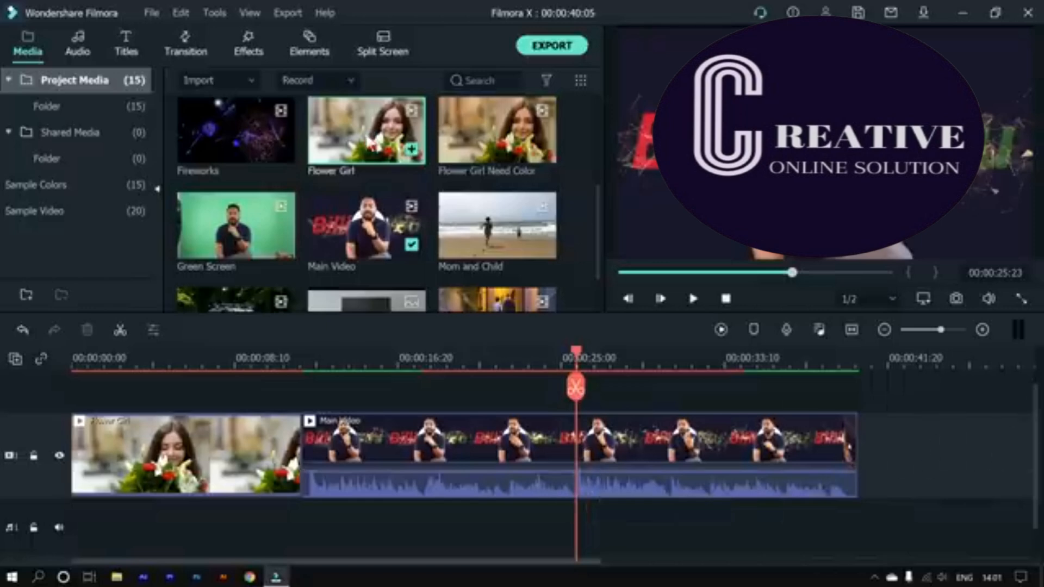
{"action": "left_click", "coordinate": [576, 456]}
{"action": "left_click_drag", "start_coordinate": [573, 453], "coordinate": [575, 456]}
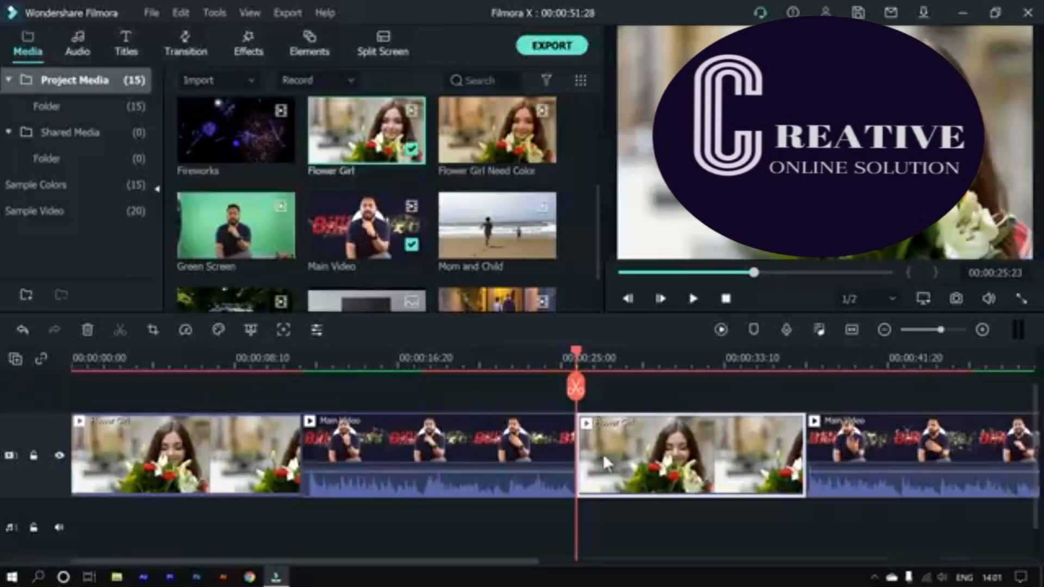
{"action": "key", "text": "Delete"}
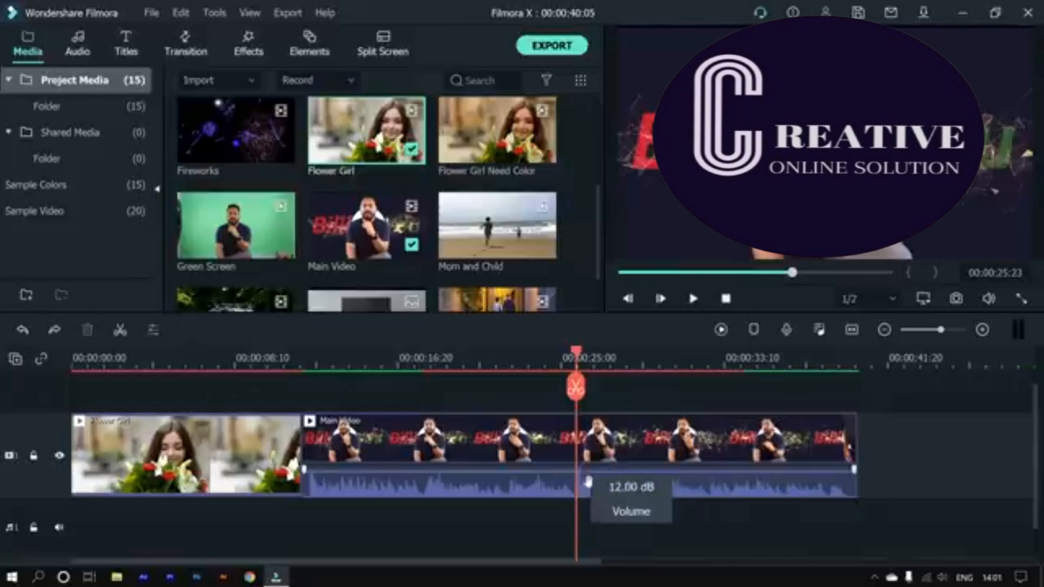
{"action": "left_click_drag", "start_coordinate": [710, 459], "coordinate": [581, 499]}
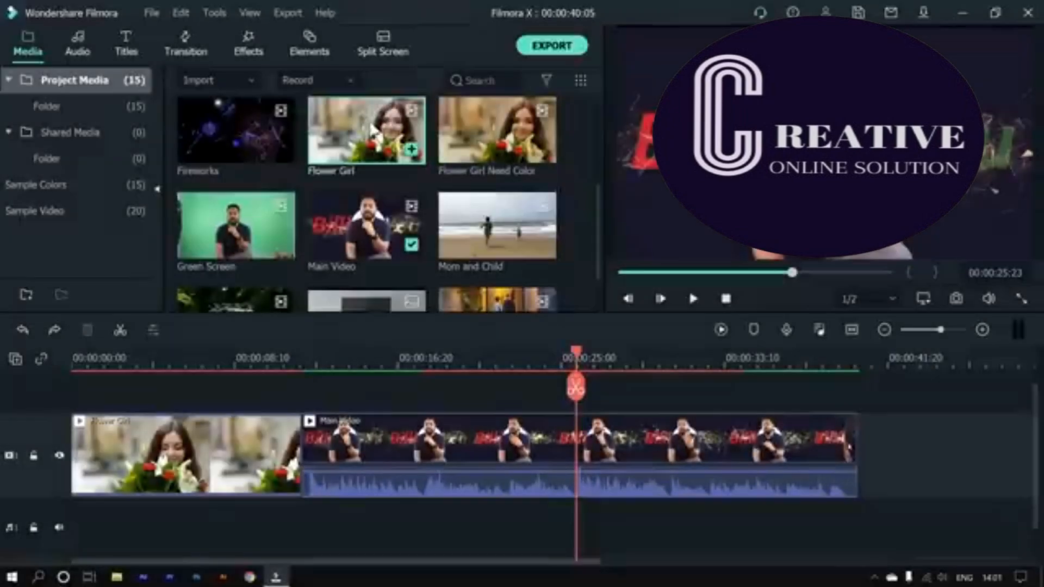
Step: Use the Insert command to put Flower Girl into Main Video at the 00:00:25:23 playhead position, and undo it
{"action": "right_click", "coordinate": [365, 130]}
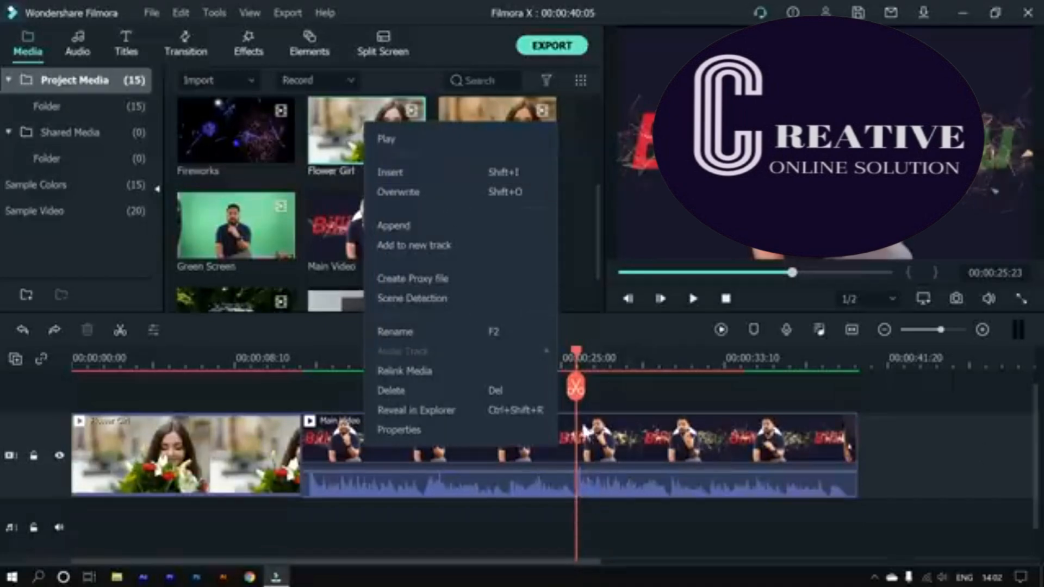
{"action": "left_click", "coordinate": [430, 170]}
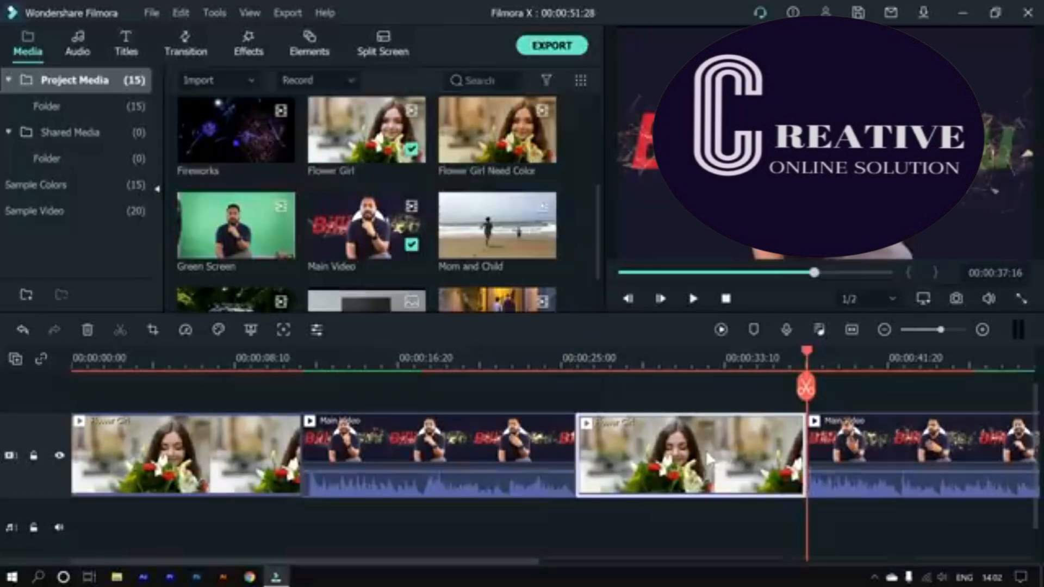
{"action": "key", "text": "Delete"}
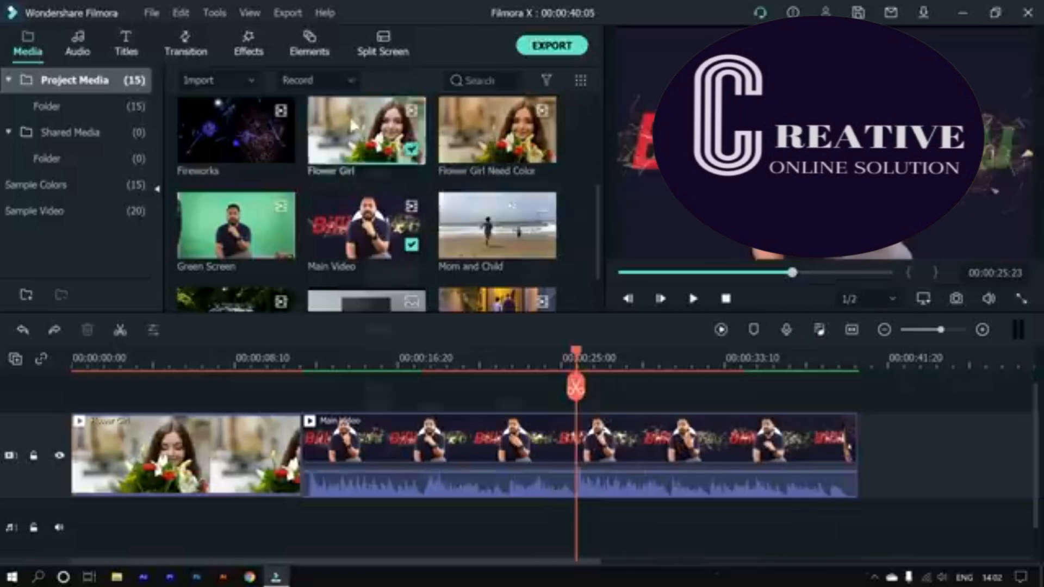
Step: Insert Flower Girl into Main Video at 00:00:25:26, check the end of the extended timeline, and undo the insertion
{"action": "right_click", "coordinate": [350, 117]}
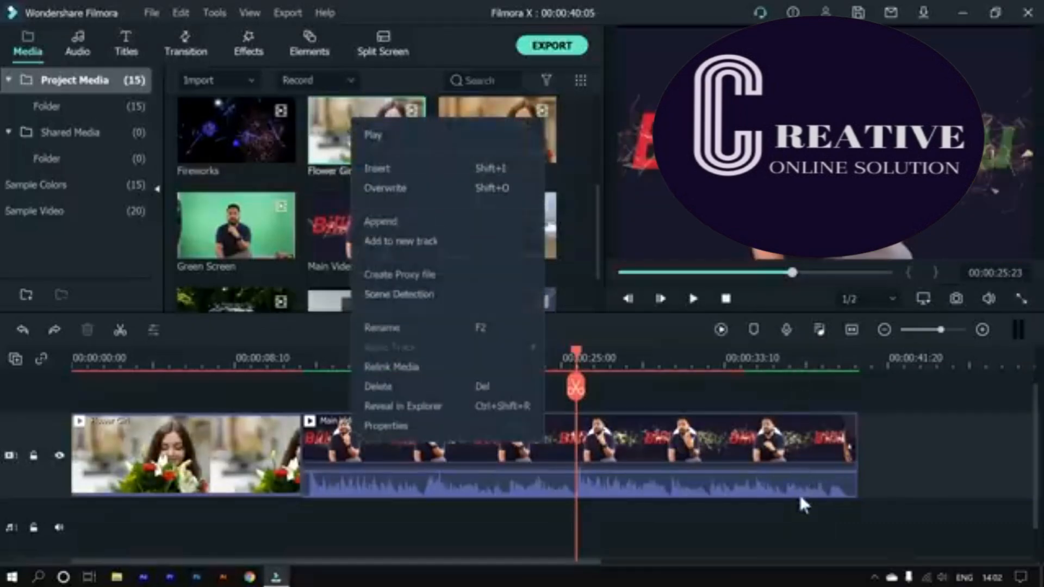
{"action": "left_click_drag", "start_coordinate": [845, 361], "coordinate": [857, 353]}
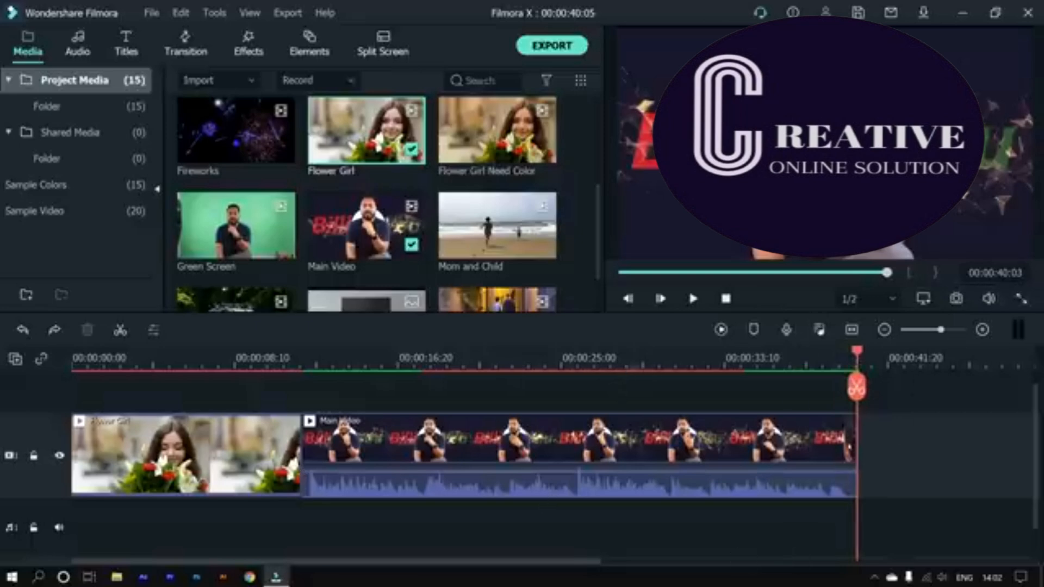
{"action": "left_click_drag", "start_coordinate": [569, 353], "coordinate": [577, 356]}
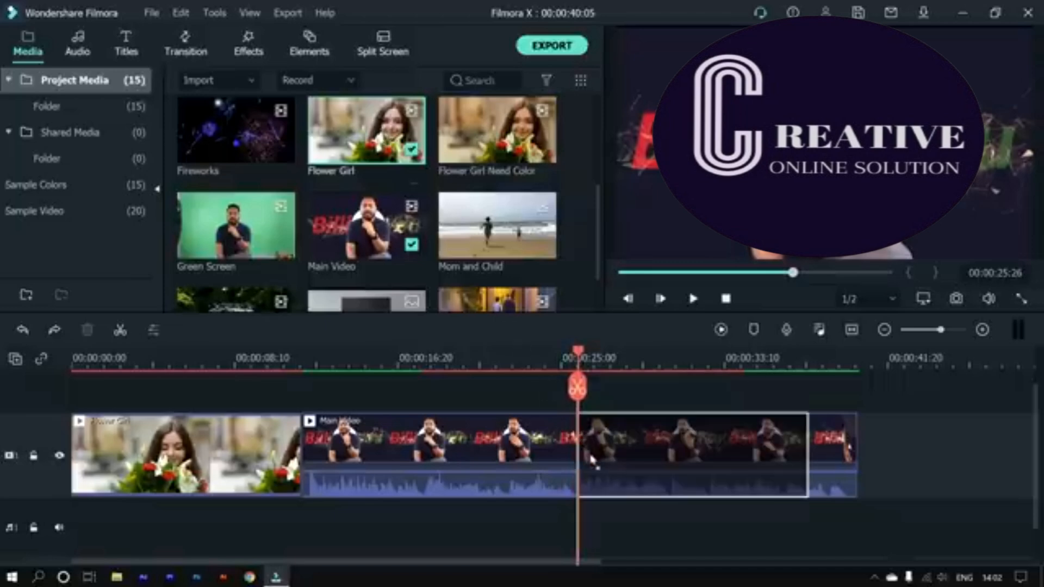
{"action": "right_click", "coordinate": [381, 119]}
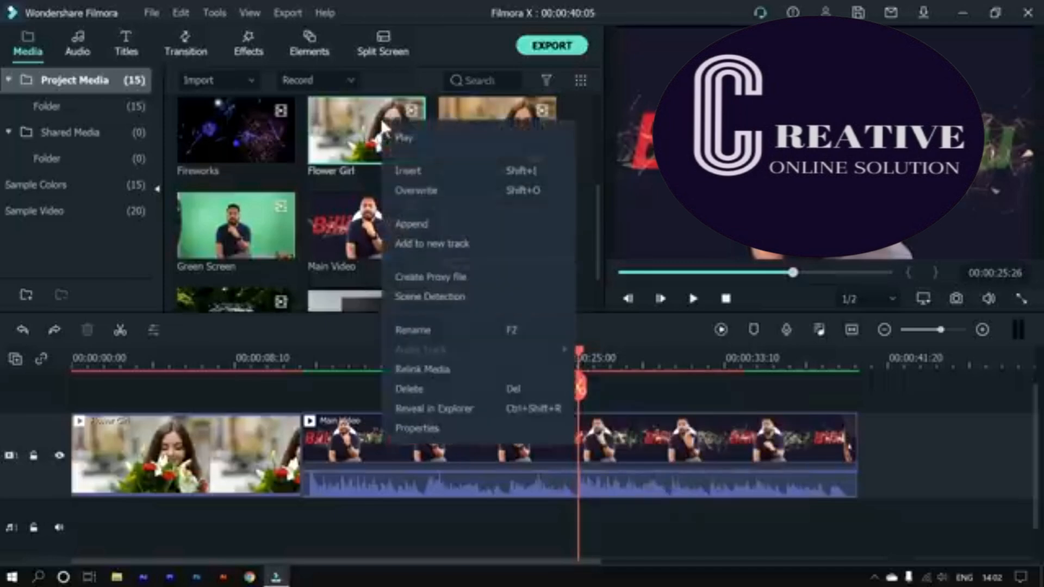
{"action": "left_click", "coordinate": [420, 173]}
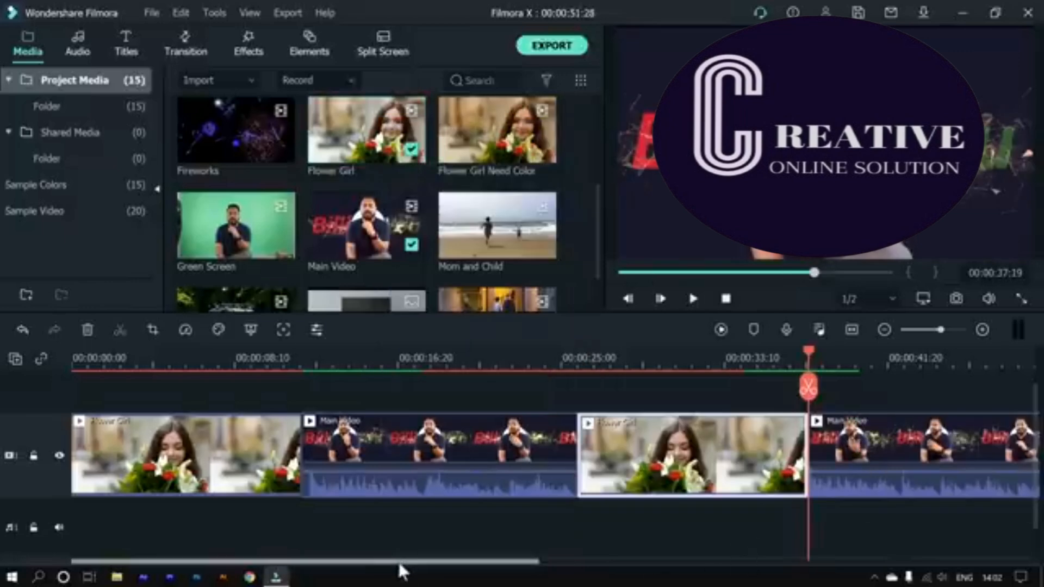
{"action": "left_click_drag", "start_coordinate": [402, 562], "coordinate": [515, 562]}
{"action": "left_click", "coordinate": [855, 354]}
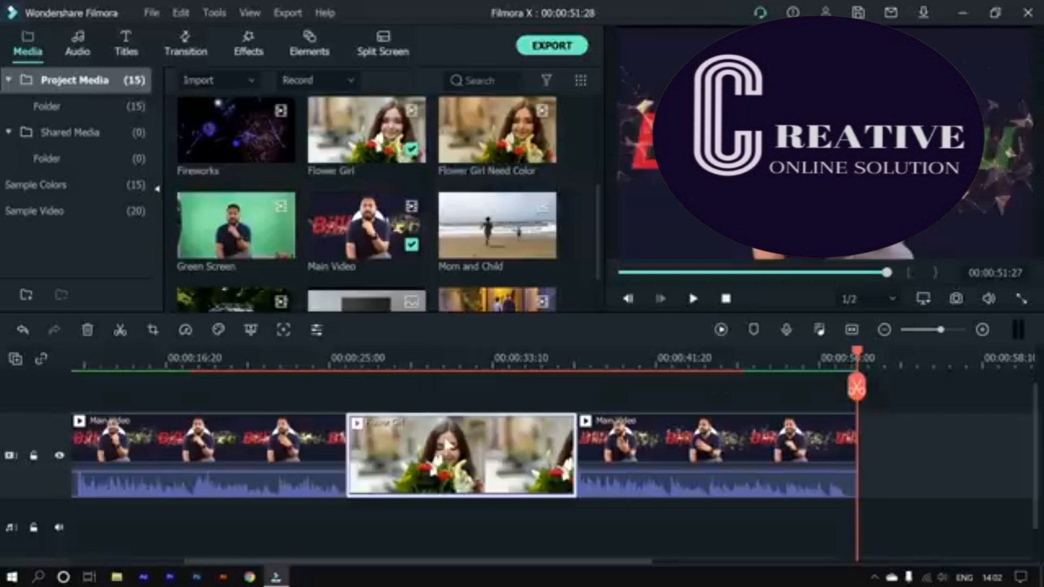
{"action": "key", "text": "Delete"}
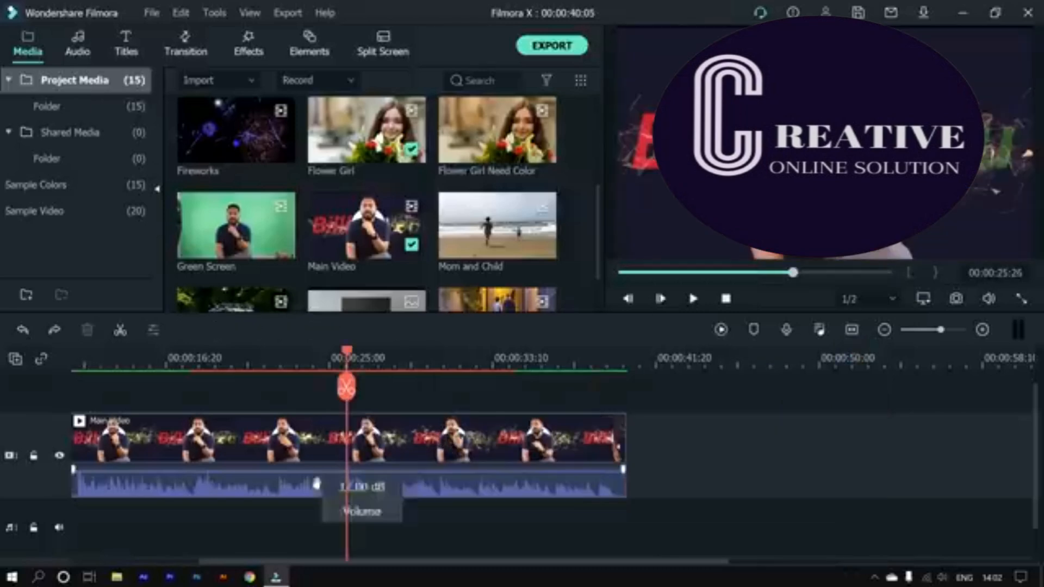
{"action": "key", "text": "ctrl+z"}
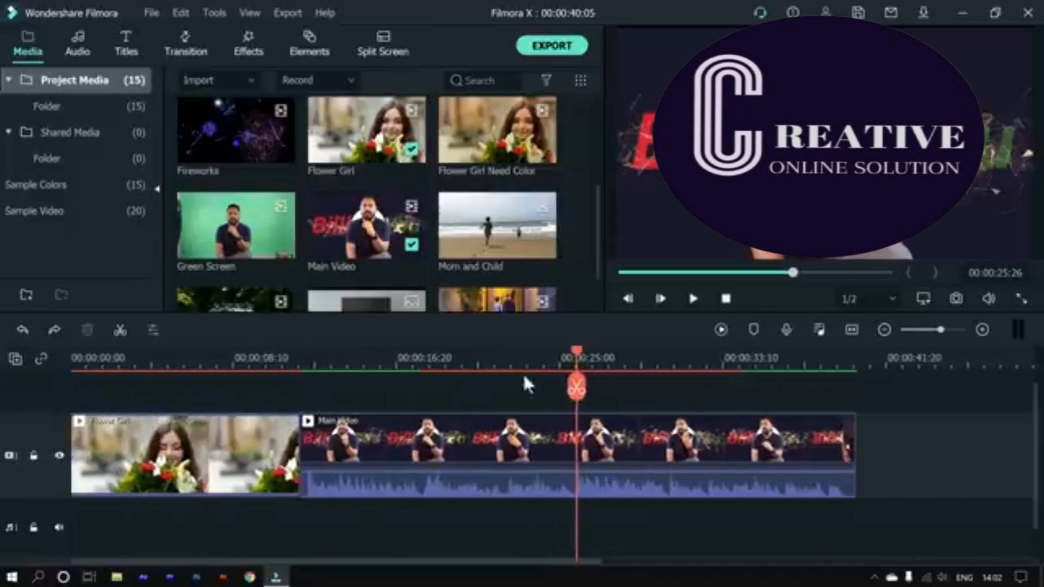
Step: Overwrite part of Main Video with Flower Girl starting at 00:00:25:23, and scrub through the placed clip back to 00:00:32:10
{"action": "left_click_drag", "start_coordinate": [576, 353], "coordinate": [573, 353]}
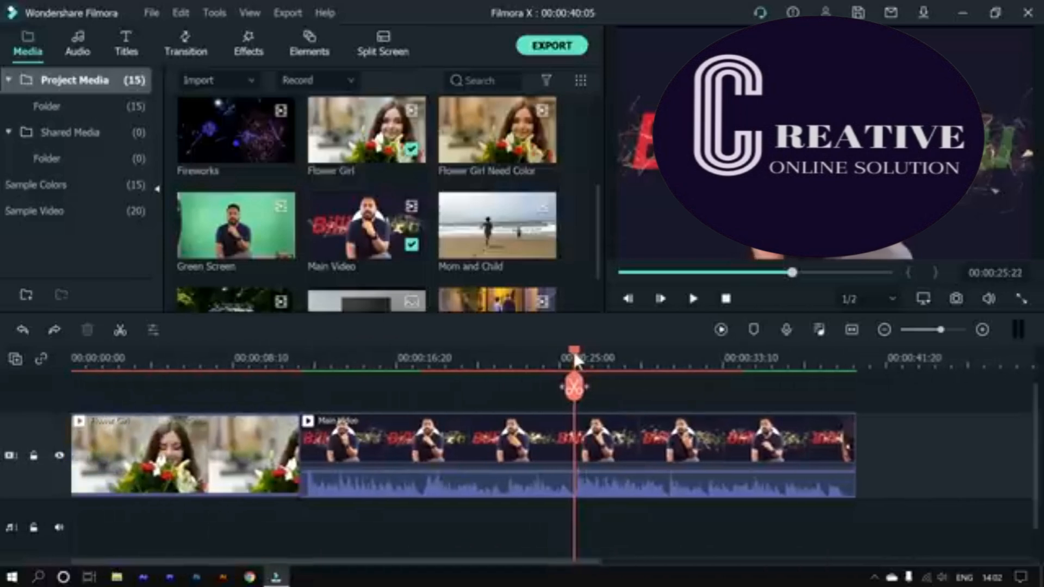
{"action": "right_click", "coordinate": [365, 127]}
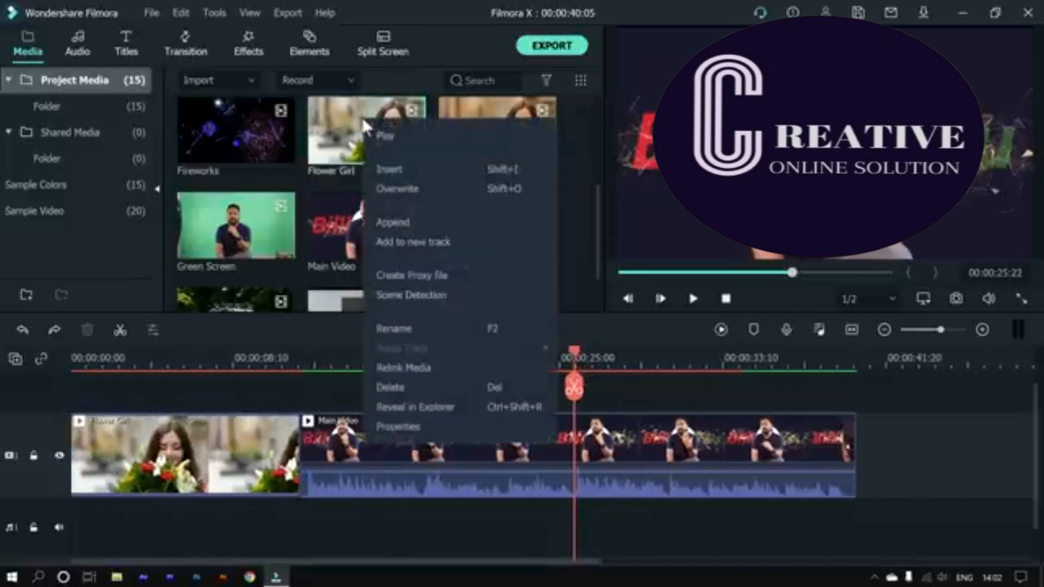
{"action": "left_click_drag", "start_coordinate": [869, 366], "coordinate": [573, 424]}
{"action": "right_click", "coordinate": [357, 121]}
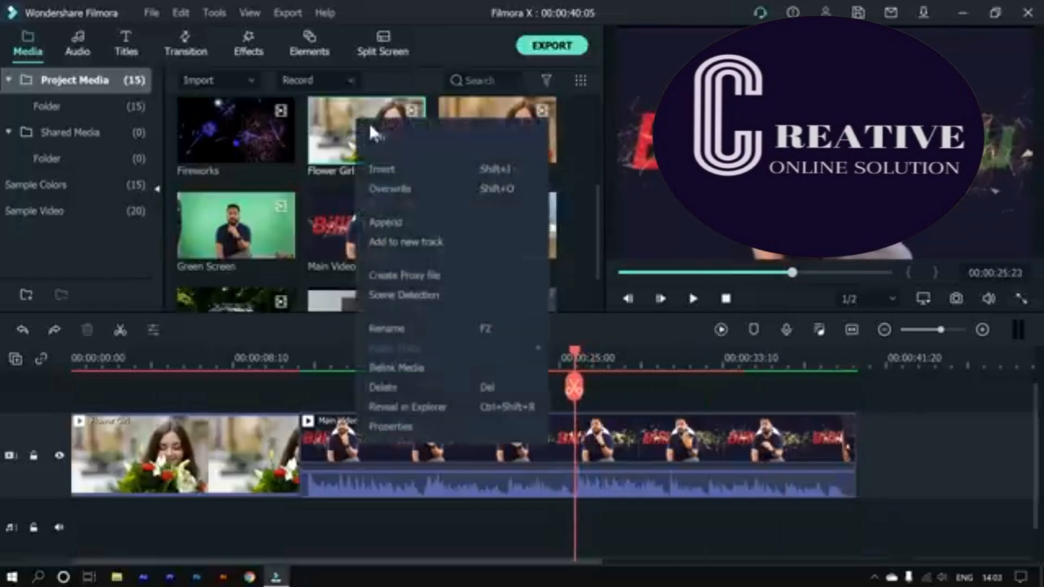
{"action": "left_click", "coordinate": [403, 191]}
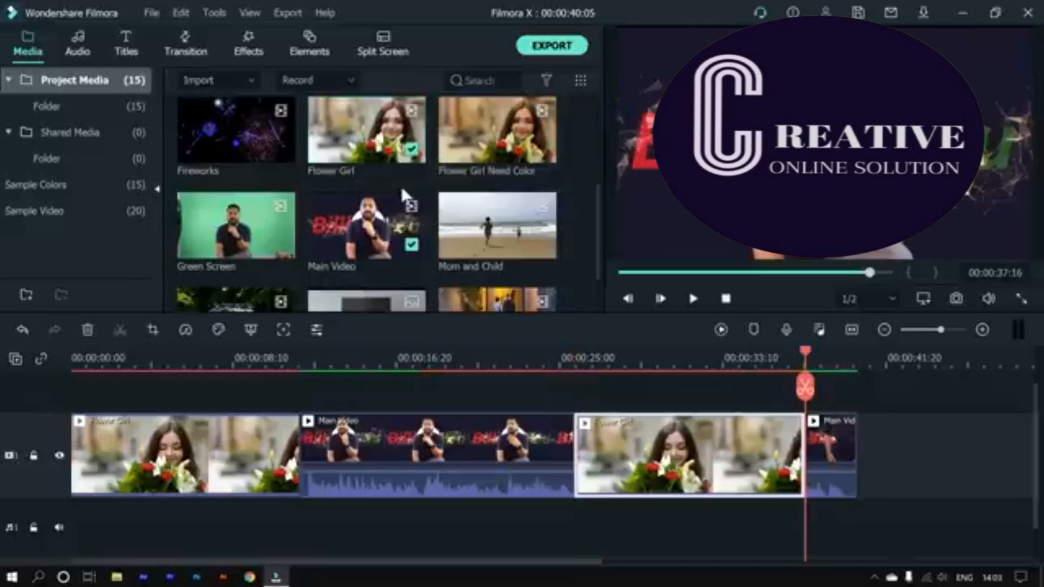
{"action": "left_click_drag", "start_coordinate": [807, 357], "coordinate": [760, 357]}
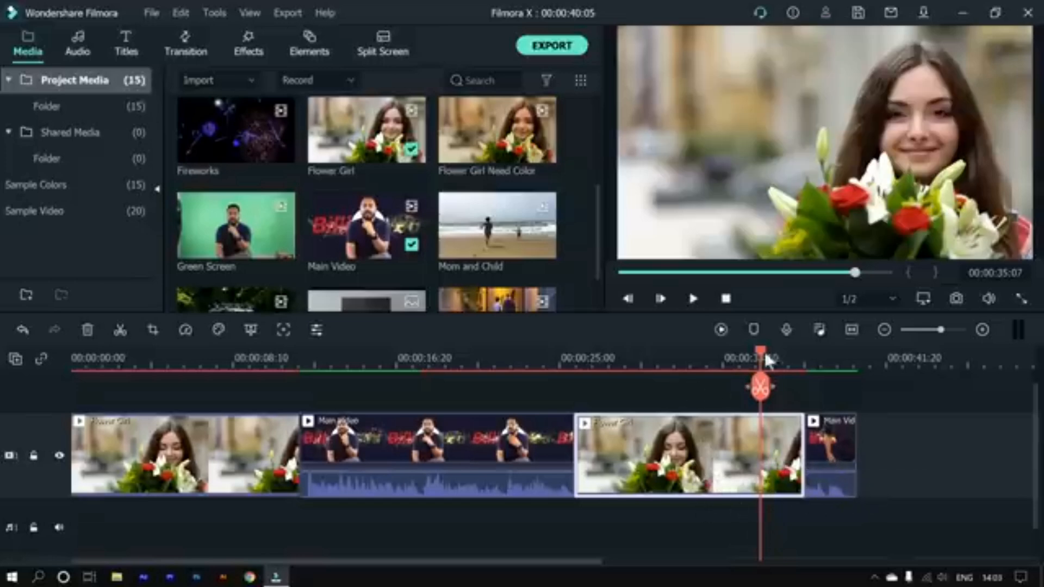
{"action": "left_click_drag", "start_coordinate": [764, 351], "coordinate": [705, 446]}
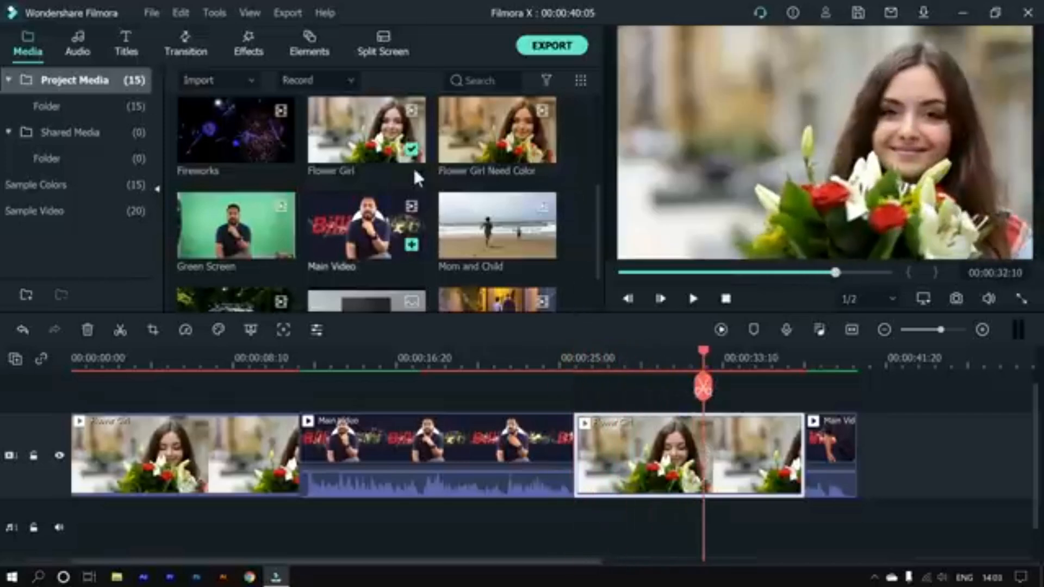
Step: Replace the second Flower Girl clip on the timeline with Flower Girl Need Color, and preview it at 00:00:35:23
{"action": "left_click", "coordinate": [489, 114]}
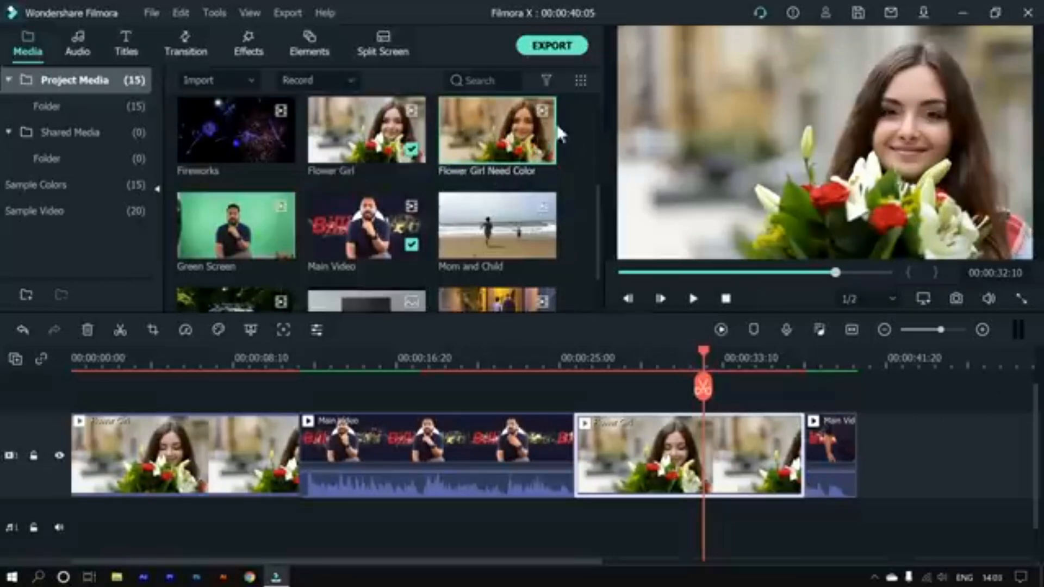
{"action": "mouse_move", "coordinate": [481, 112]}
{"action": "left_mouse_down"}
{"action": "mouse_move", "coordinate": [722, 345]}
{"action": "mouse_move", "coordinate": [707, 435]}
{"action": "mouse_move", "coordinate": [685, 452]}
{"action": "mouse_move", "coordinate": [604, 459]}
{"action": "mouse_move", "coordinate": [617, 461]}
{"action": "left_mouse_up"}
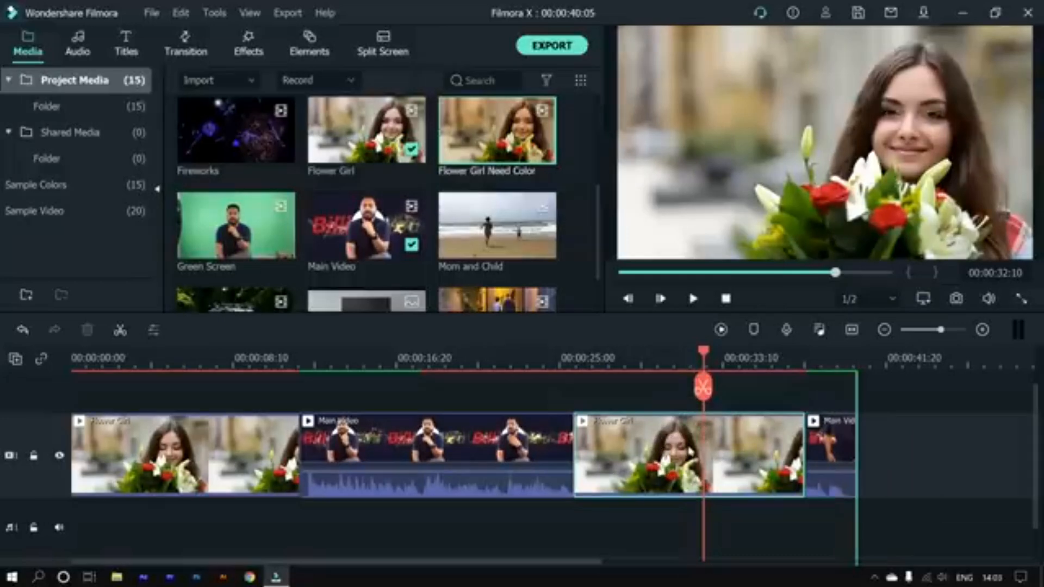
{"action": "left_click", "coordinate": [693, 455]}
{"action": "left_click_drag", "start_coordinate": [703, 377], "coordinate": [774, 402]}
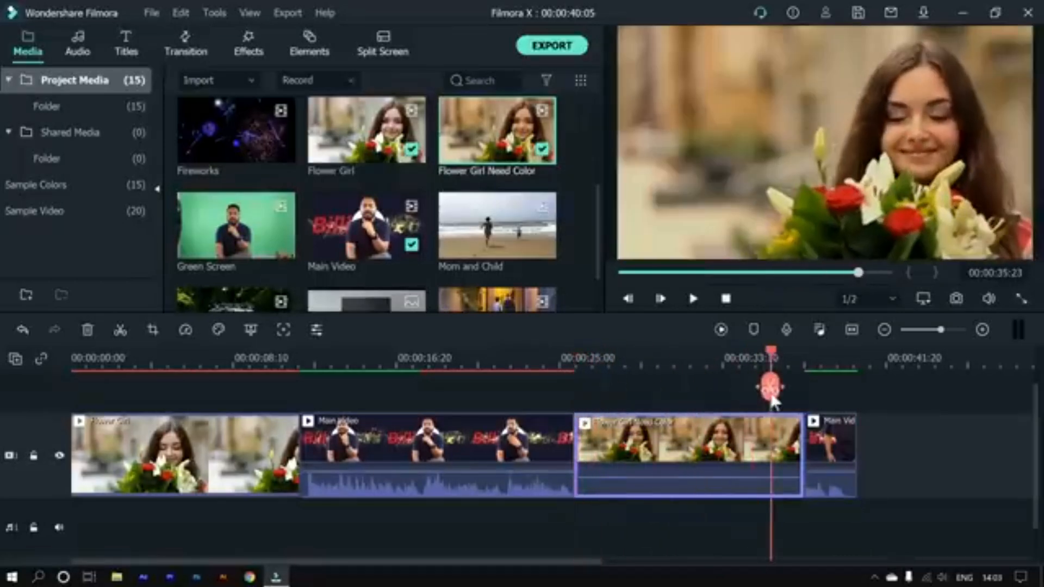
Step: Replace the first Flower Girl clip on the timeline with Mom and Child, and return the playhead to 00:00:00:00
{"action": "left_click", "coordinate": [243, 449]}
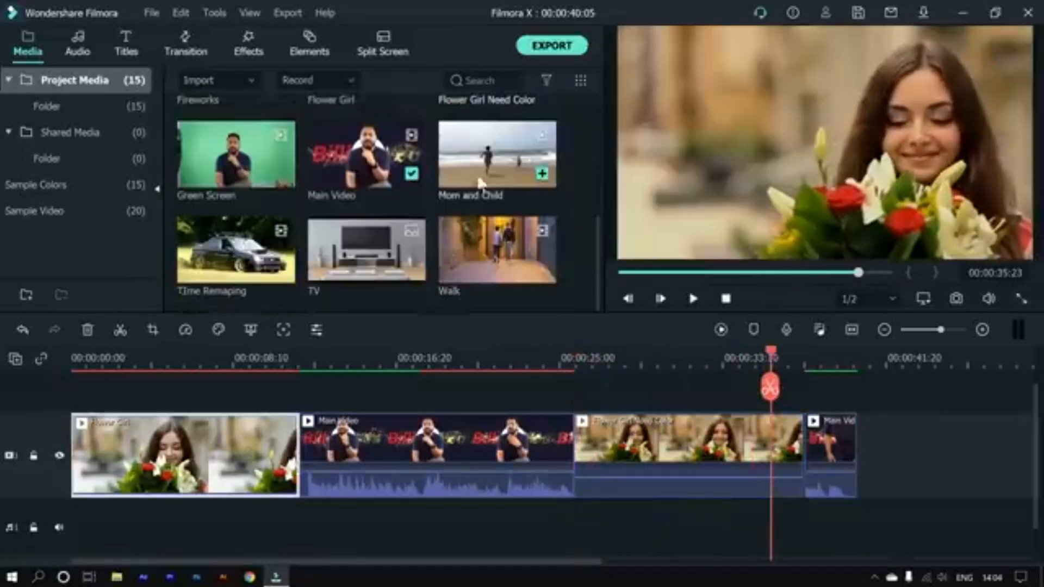
{"action": "left_click", "coordinate": [513, 165]}
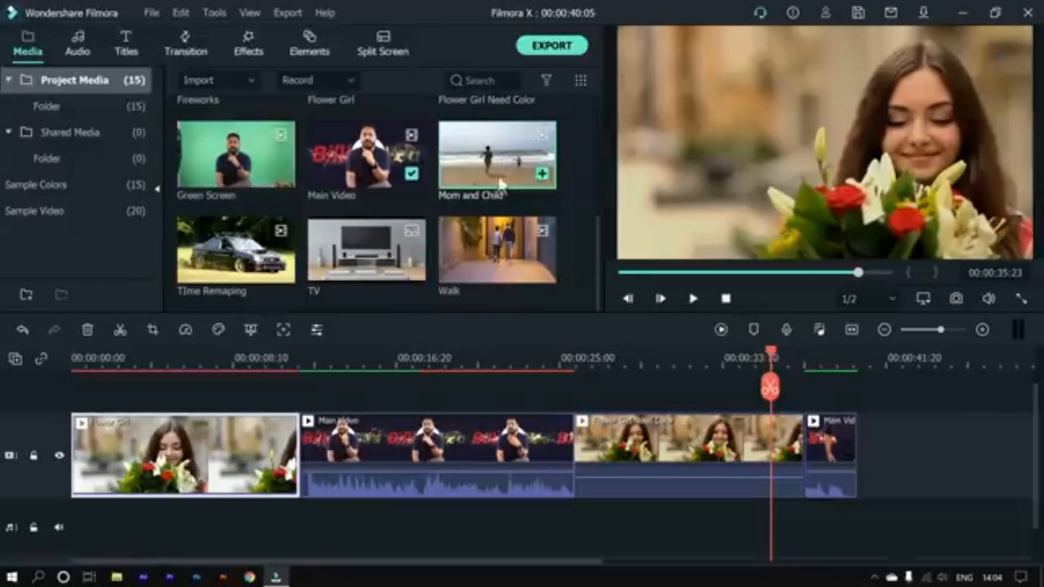
{"action": "left_click", "coordinate": [181, 365]}
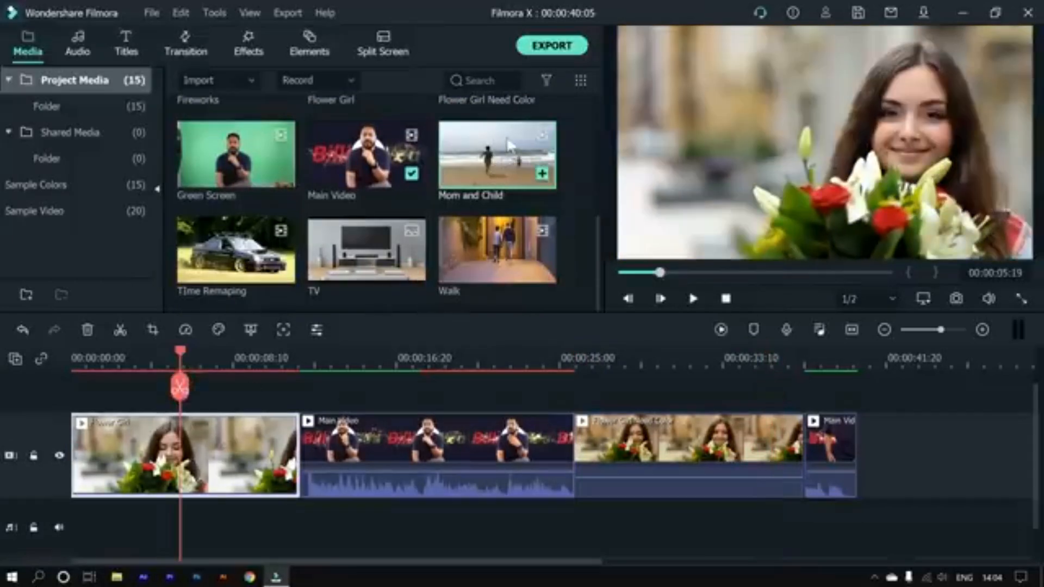
{"action": "left_click_drag", "start_coordinate": [509, 144], "coordinate": [211, 445]}
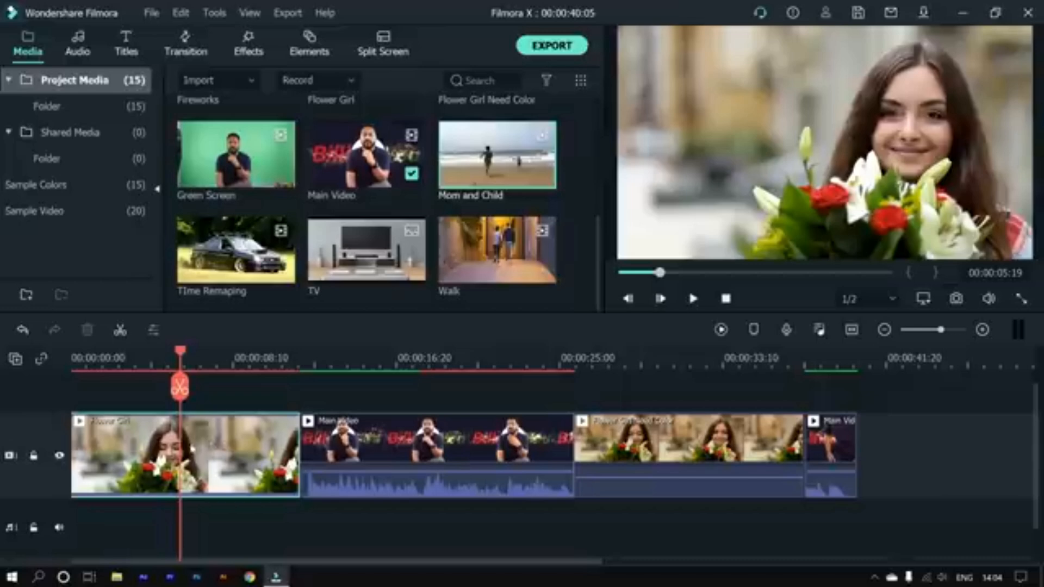
{"action": "mouse_move", "coordinate": [192, 448]}
{"action": "left_mouse_down"}
{"action": "mouse_move", "coordinate": [590, 112]}
{"action": "mouse_move", "coordinate": [481, 194]}
{"action": "mouse_move", "coordinate": [510, 163]}
{"action": "mouse_move", "coordinate": [357, 297]}
{"action": "mouse_move", "coordinate": [216, 465]}
{"action": "mouse_move", "coordinate": [212, 456]}
{"action": "left_mouse_up"}
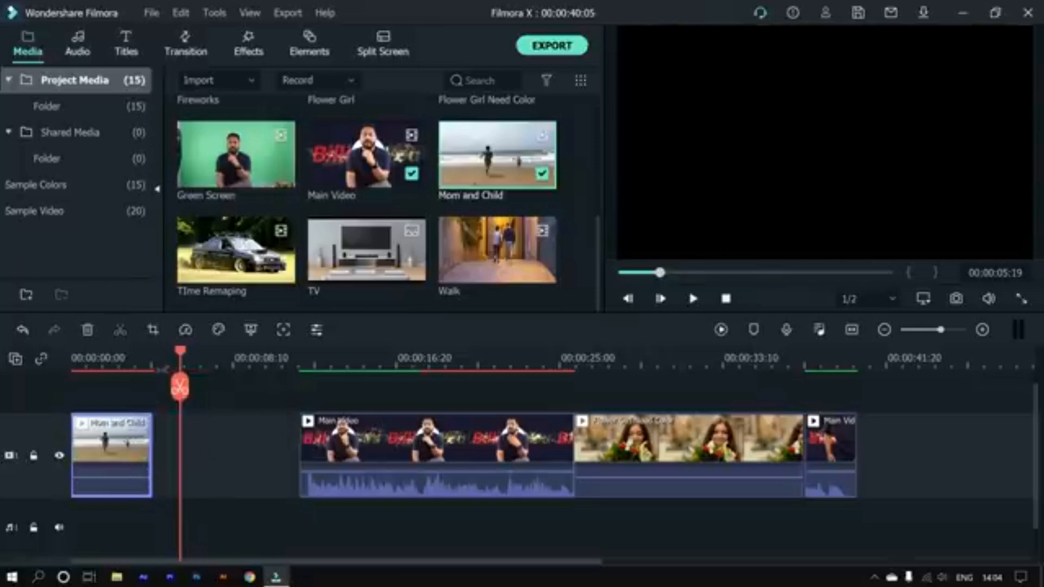
{"action": "left_click_drag", "start_coordinate": [180, 350], "coordinate": [27, 423]}
Step: Ripple delete the gap between Mom and Child and Main Video, and play the timeline from the start
{"action": "left_click", "coordinate": [222, 463]}
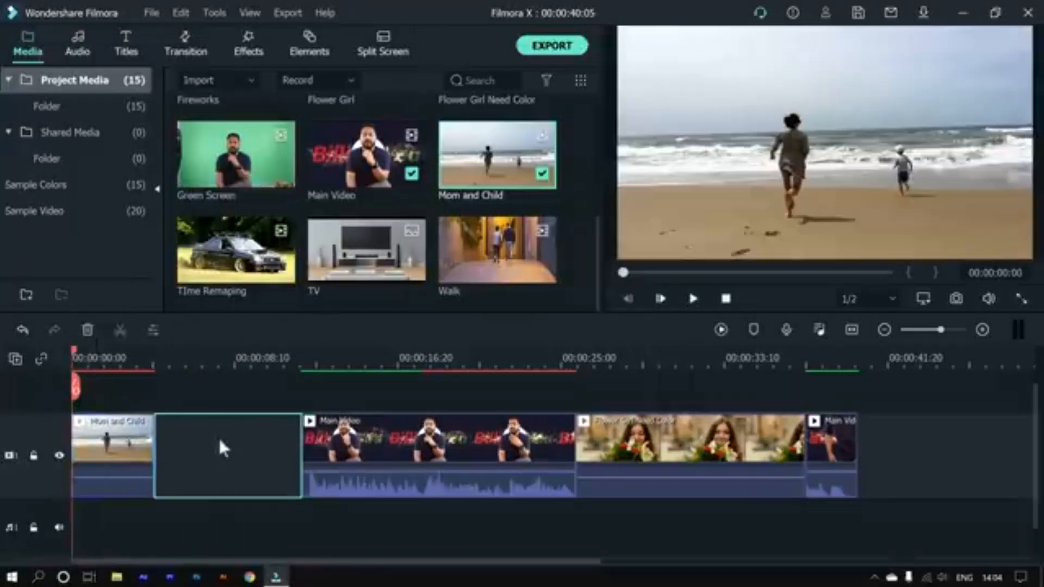
{"action": "right_click", "coordinate": [230, 447]}
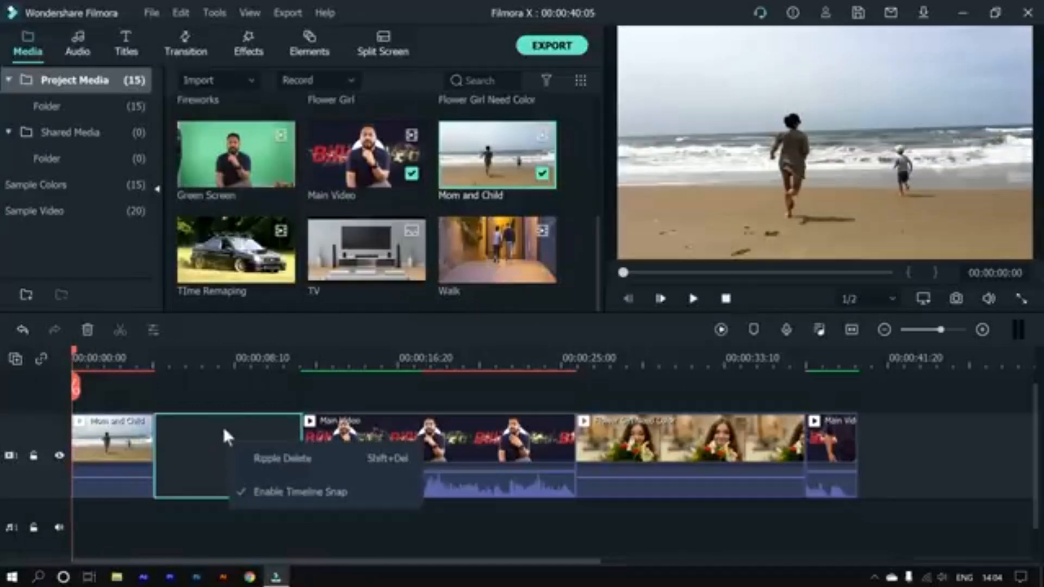
{"action": "left_click", "coordinate": [222, 429]}
{"action": "key", "text": "shift+Delete"}
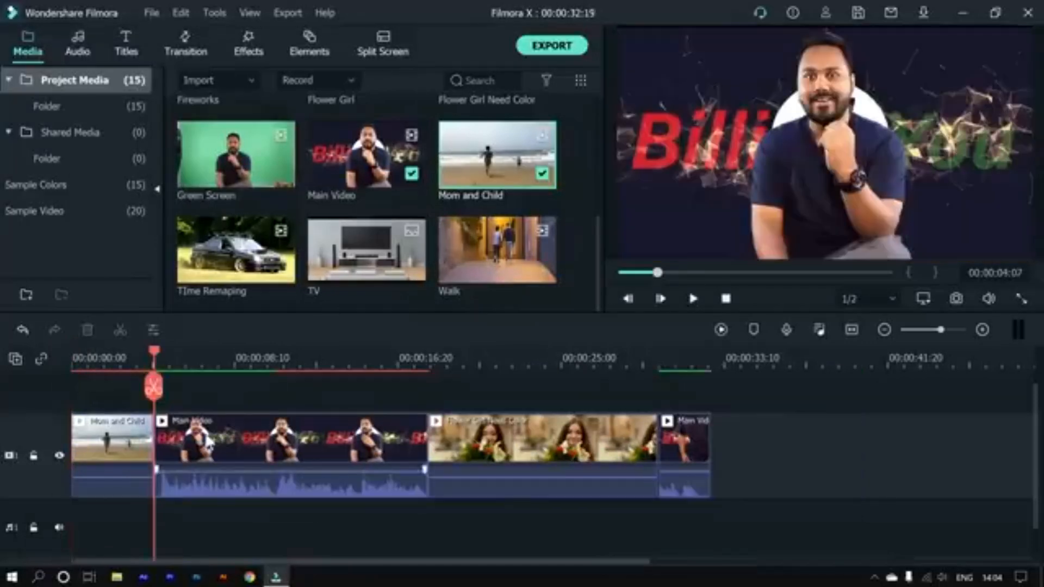
{"action": "left_click_drag", "start_coordinate": [447, 366], "coordinate": [25, 399]}
{"action": "key", "text": "space"}
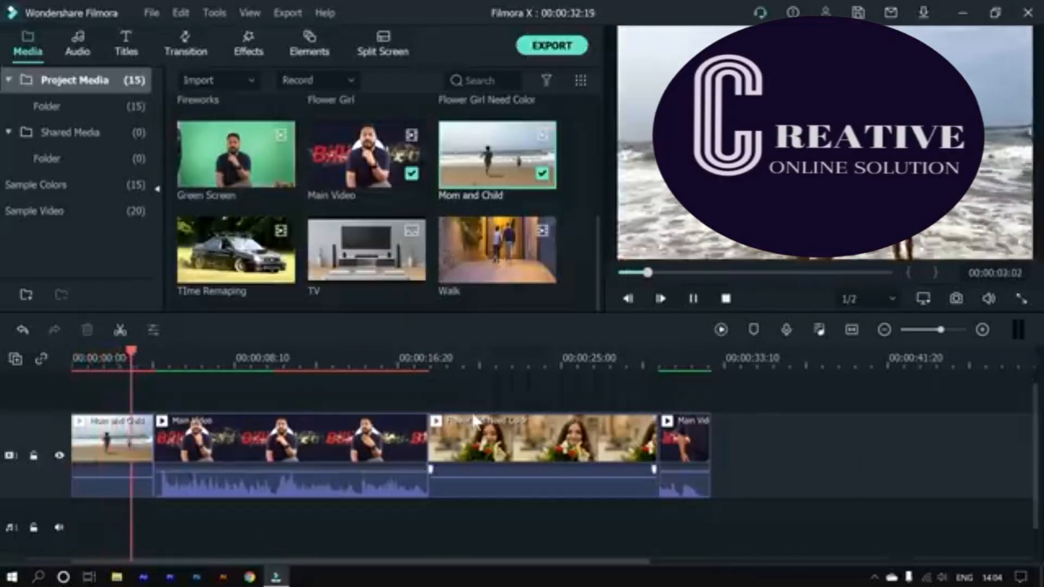
Step: Stop playback and insert the TIme Remaping clip between Main Video and Flower Girl Need Color on the timeline
{"action": "key", "text": "space"}
{"action": "left_click_drag", "start_coordinate": [879, 435], "coordinate": [27, 466]}
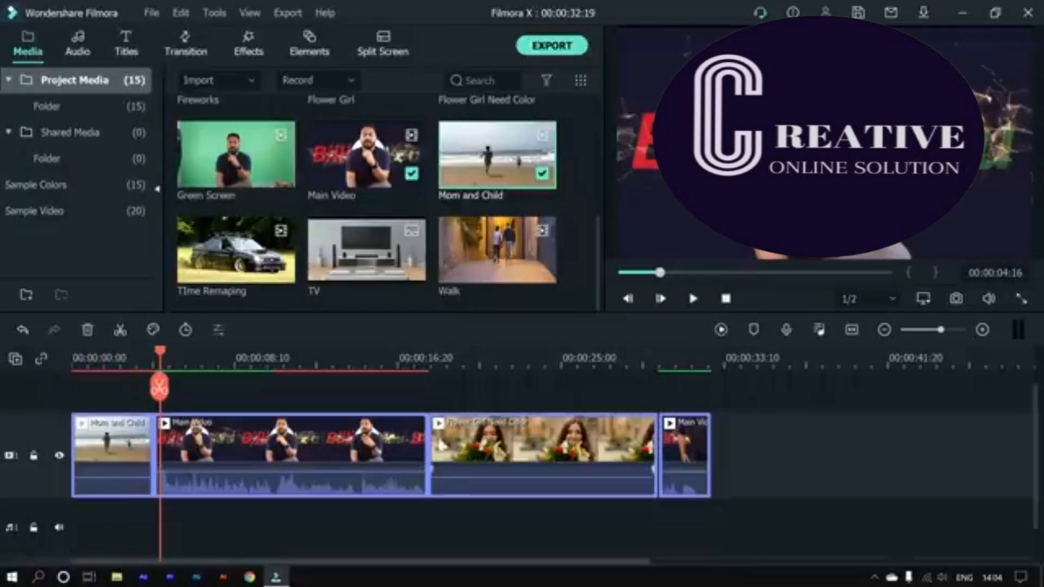
{"action": "left_click", "coordinate": [455, 411]}
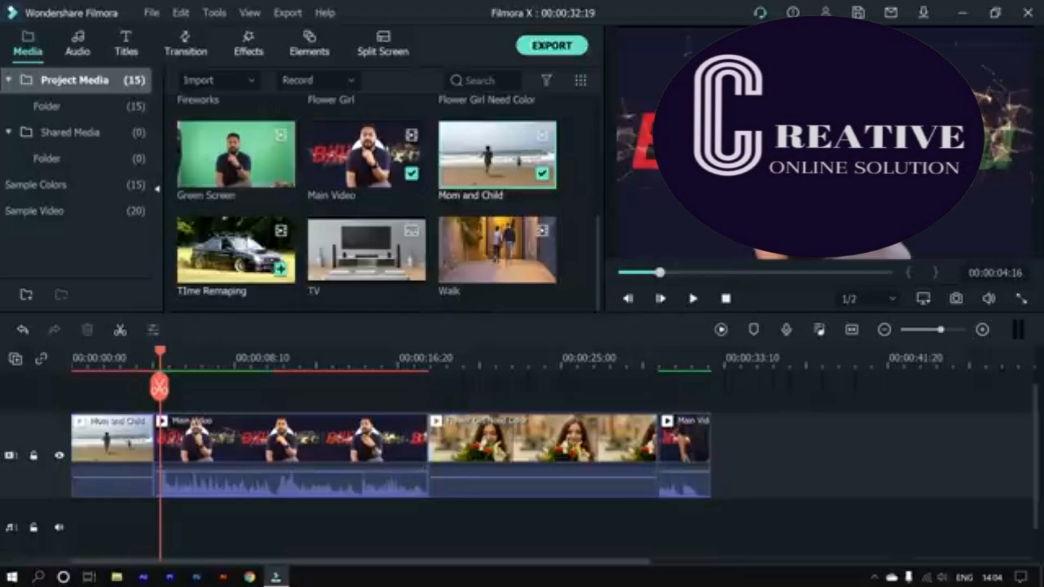
{"action": "left_click", "coordinate": [229, 248]}
{"action": "left_click_drag", "start_coordinate": [418, 353], "coordinate": [433, 463]}
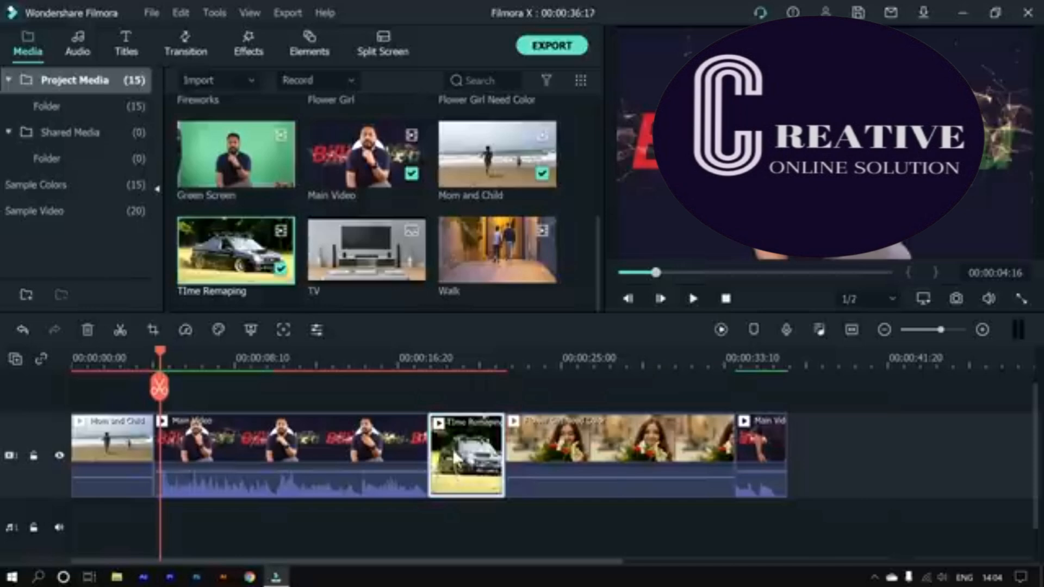
Step: Delete all clips from the timeline
{"action": "left_click_drag", "start_coordinate": [856, 449], "coordinate": [25, 475]}
{"action": "key", "text": "Delete"}
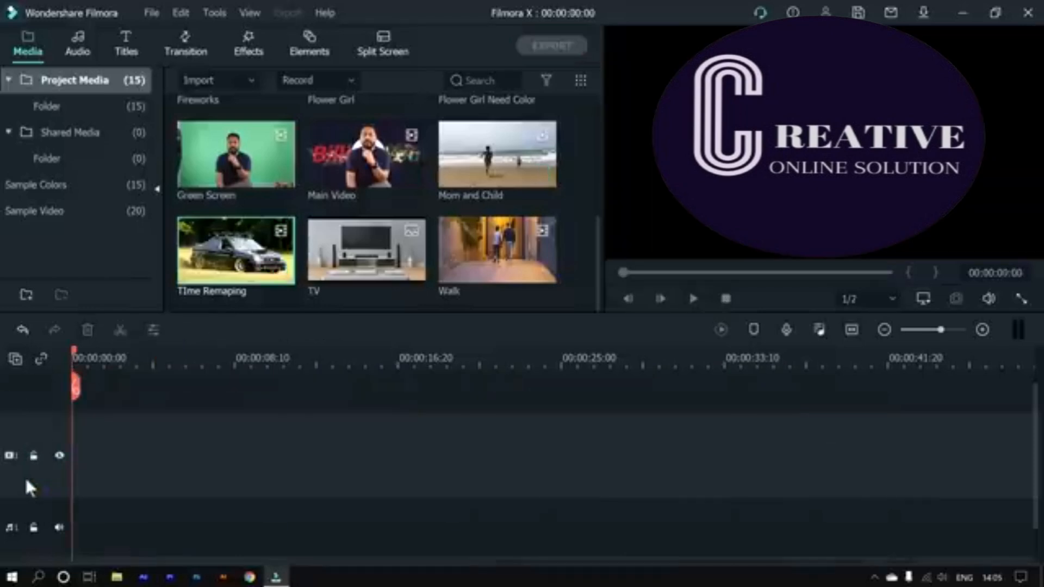
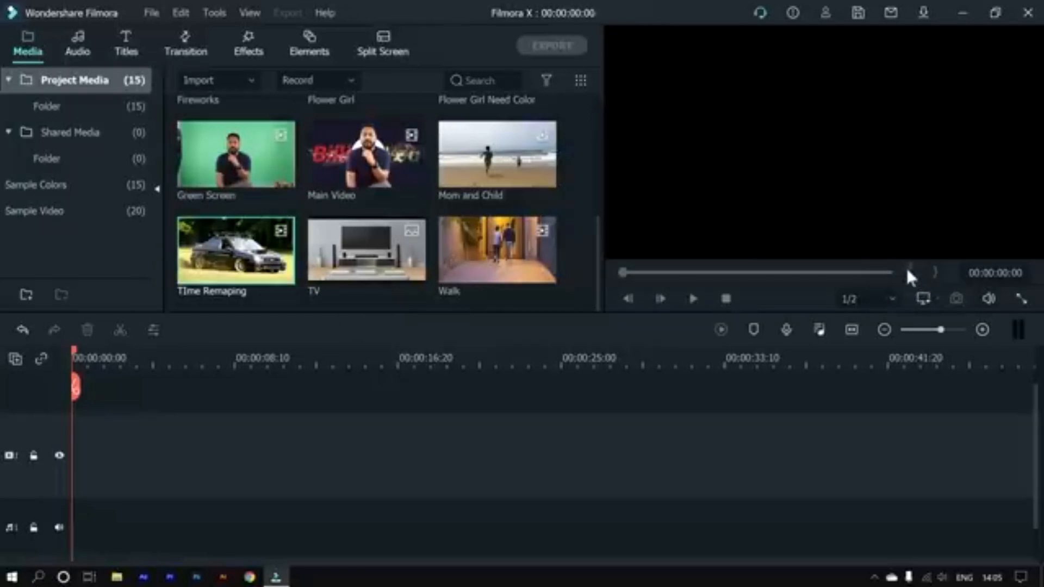
{"action": "left_click", "coordinate": [935, 274]}
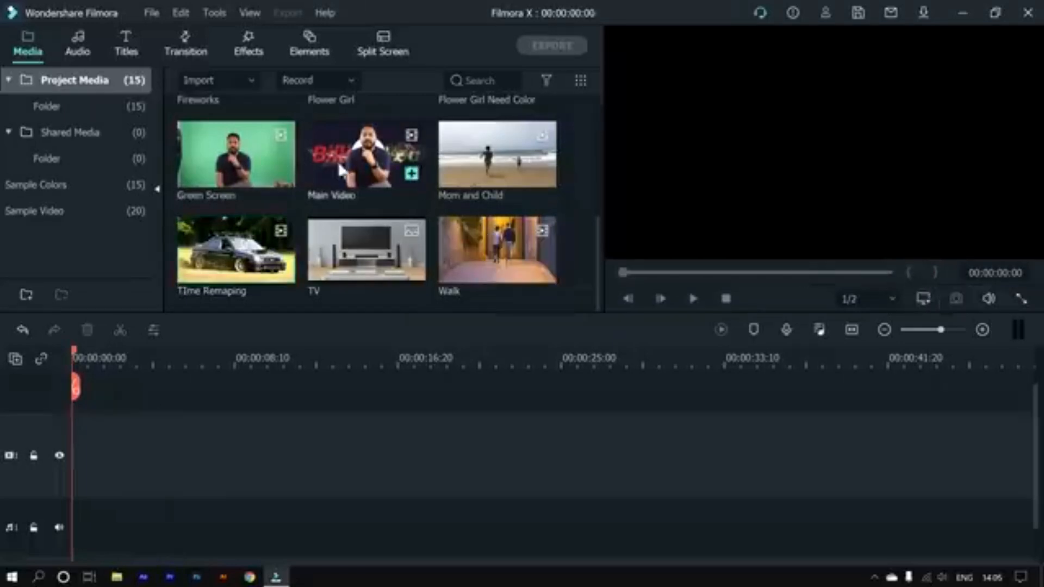
Step: Open the 123 clip from the project media in the preview and scrub through it
{"action": "scroll", "coordinate": [386, 182], "scroll_direction": "up", "scroll_amount": 5}
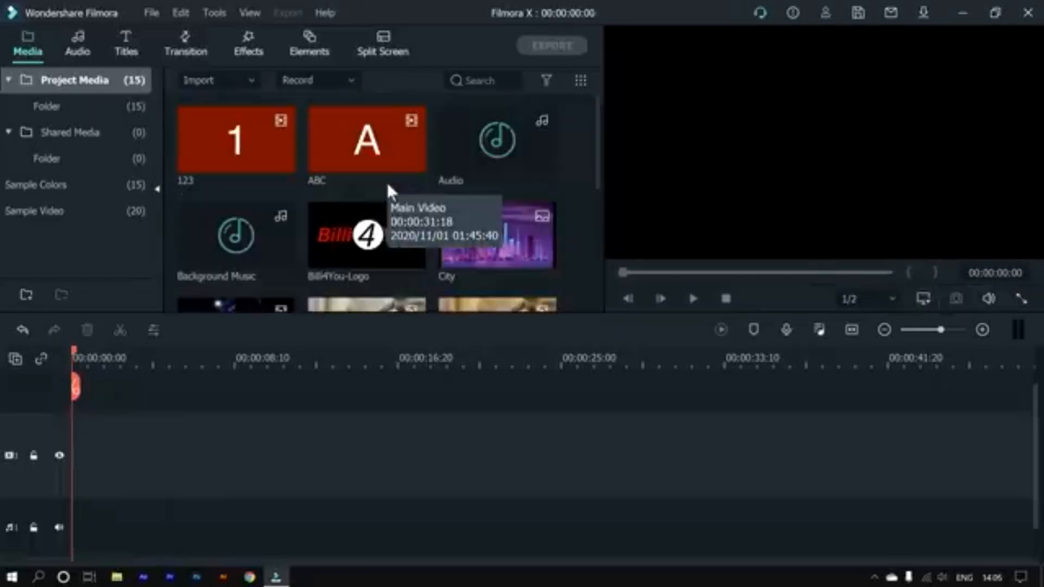
{"action": "left_click", "coordinate": [234, 153]}
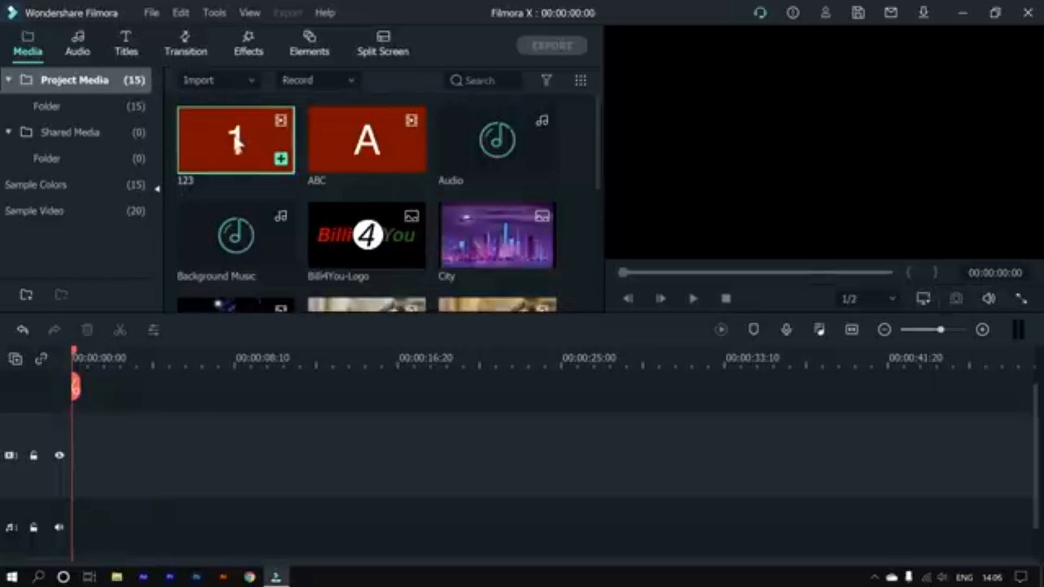
{"action": "double_click", "coordinate": [237, 145]}
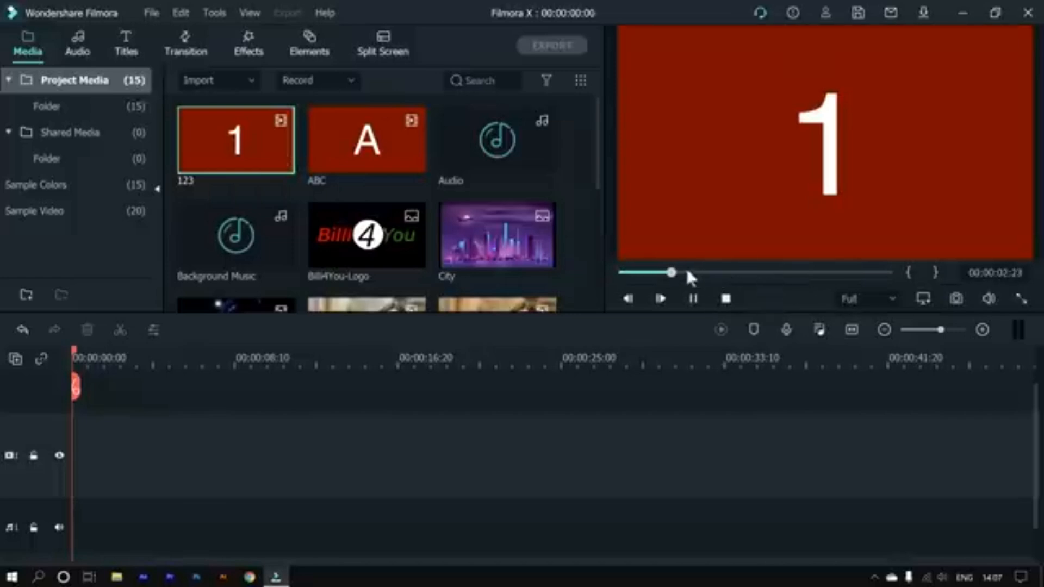
{"action": "left_click_drag", "start_coordinate": [686, 272], "coordinate": [725, 276]}
Step: Place the whole 123 clip at the start of the video track and split it twice, the second time at 00:00:09:18
{"action": "left_click_drag", "start_coordinate": [247, 128], "coordinate": [90, 464]}
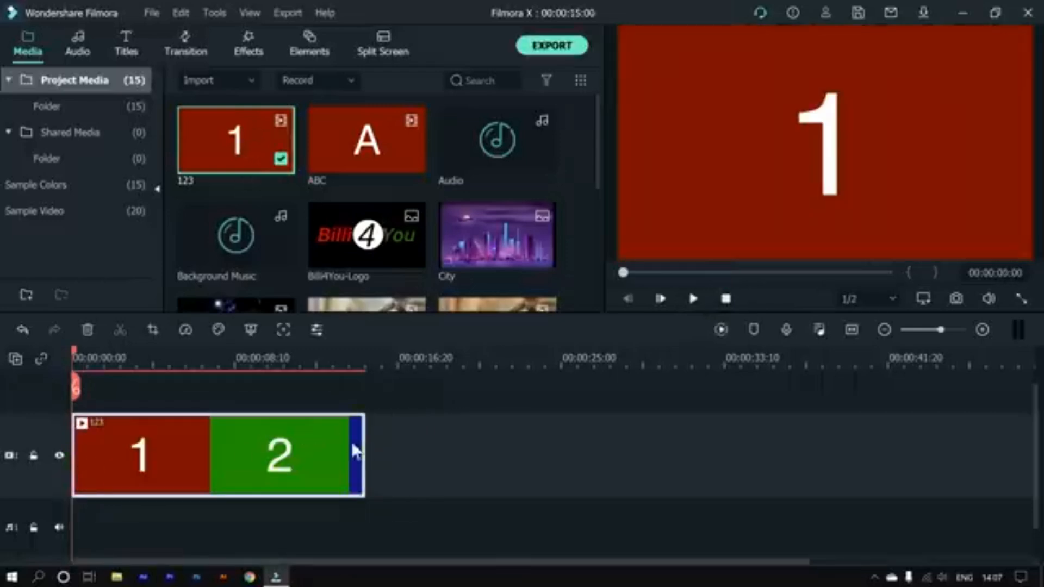
{"action": "left_click_drag", "start_coordinate": [222, 369], "coordinate": [264, 406]}
{"action": "left_click", "coordinate": [164, 386]}
{"action": "left_click", "coordinate": [259, 389]}
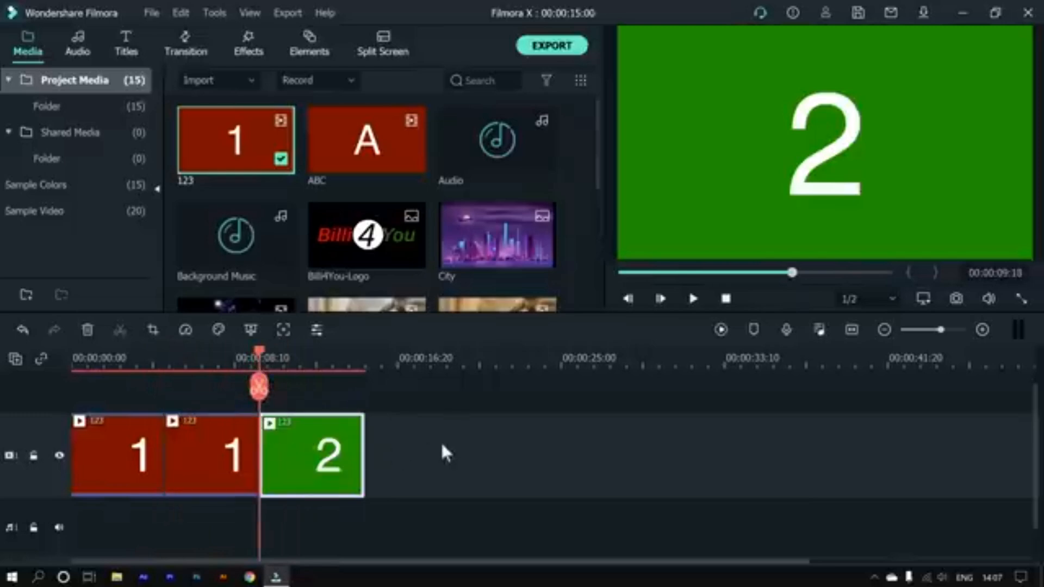
Step: Delete all three pieces of the split 123 clip from the timeline
{"action": "left_click_drag", "start_coordinate": [443, 450], "coordinate": [83, 435]}
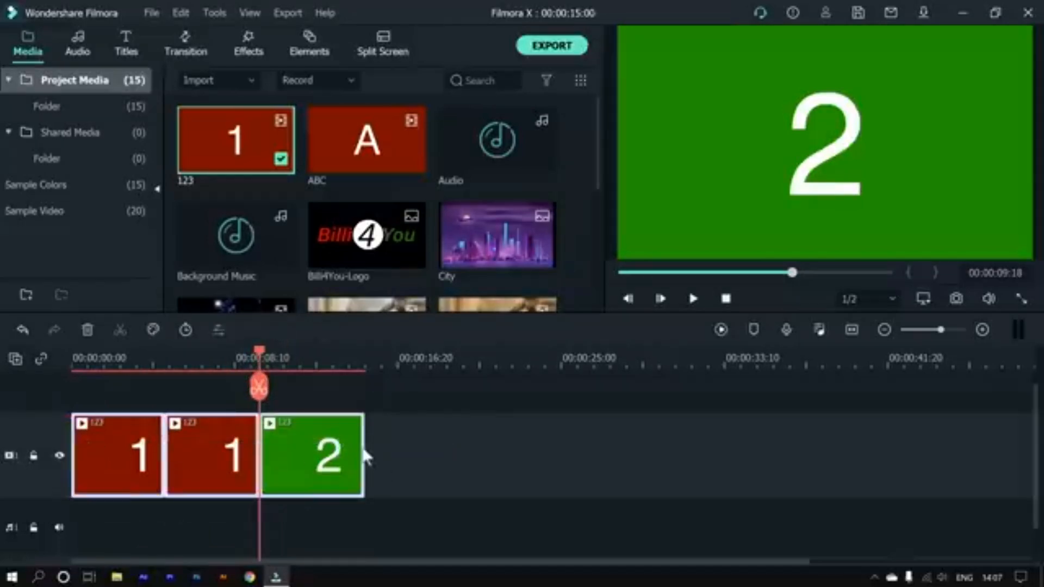
{"action": "key", "text": "Delete"}
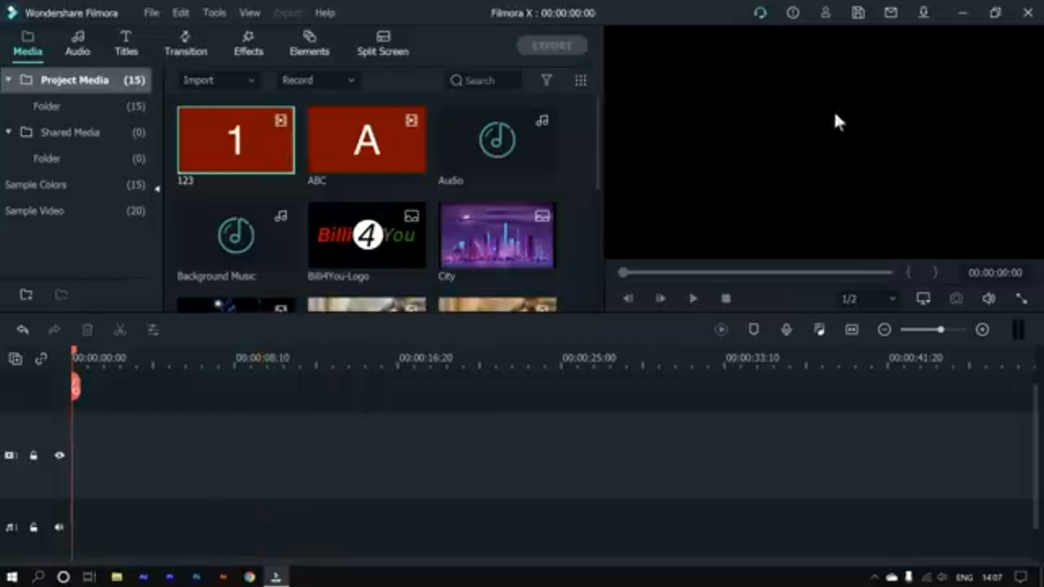
Step: Preview the 123 source clip, pause it, and scrub to 00:00:04:18, near the change from number 1 to 2
{"action": "double_click", "coordinate": [228, 148]}
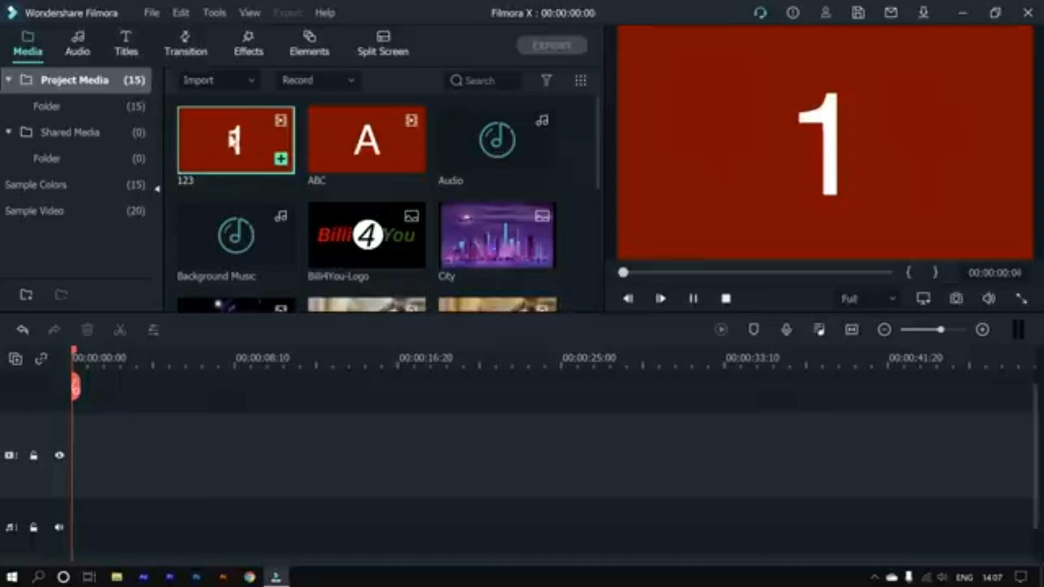
{"action": "left_click", "coordinate": [692, 298]}
{"action": "left_click_drag", "start_coordinate": [658, 273], "coordinate": [723, 275]}
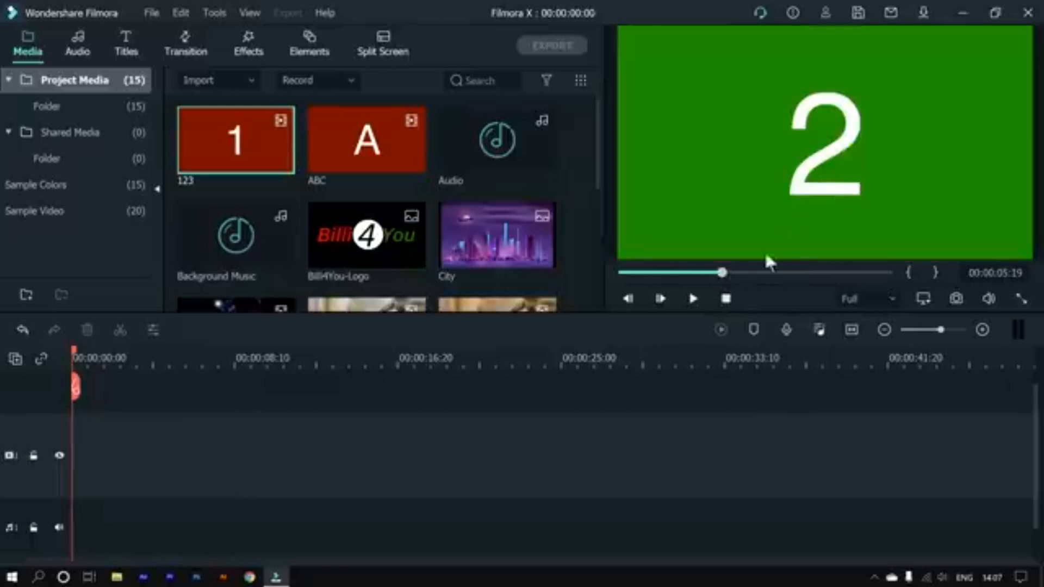
{"action": "left_click", "coordinate": [722, 275]}
{"action": "left_click_drag", "start_coordinate": [725, 274], "coordinate": [701, 276]}
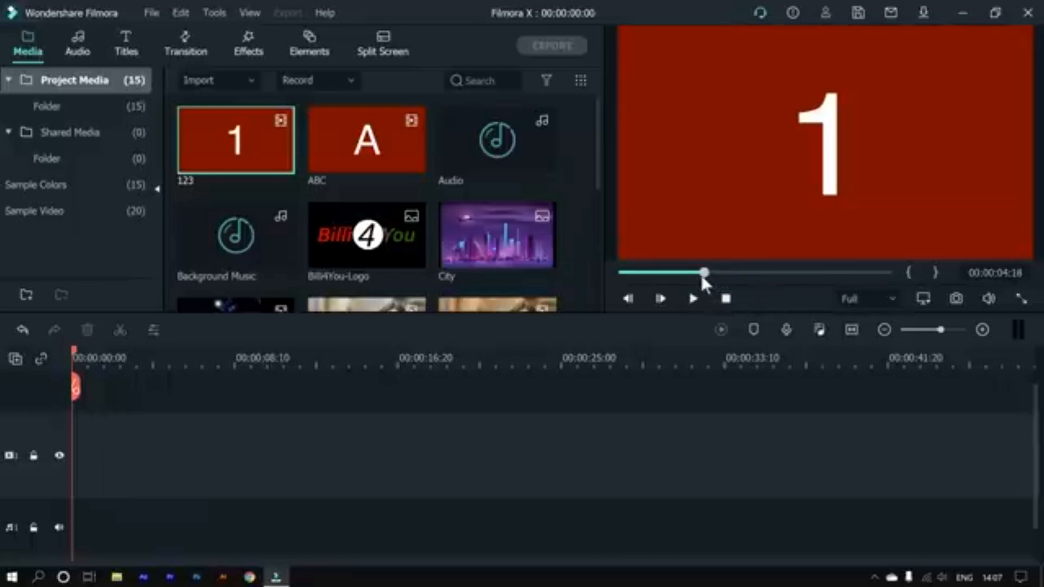
Step: Step frame by frame to the first frame of number 2 at 00:00:05:00 and mark it as the in point of 123
{"action": "left_click", "coordinate": [660, 299]}
{"action": "left_click", "coordinate": [660, 299]}
{"action": "left_click", "coordinate": [660, 299]}
{"action": "left_click", "coordinate": [660, 299]}
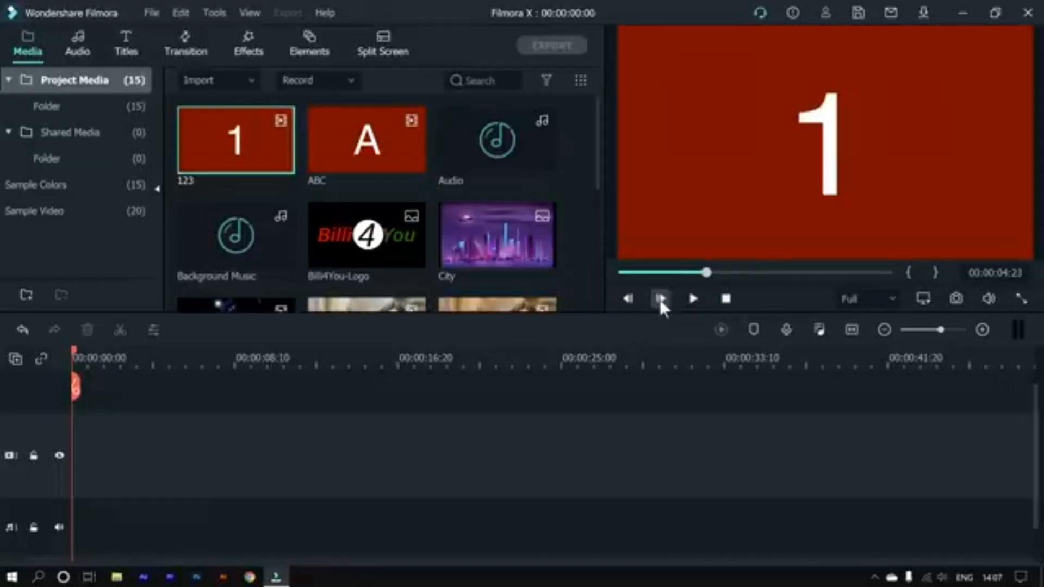
{"action": "left_click", "coordinate": [660, 299]}
{"action": "left_click", "coordinate": [660, 299]}
{"action": "left_click", "coordinate": [660, 299]}
{"action": "left_click", "coordinate": [660, 299]}
{"action": "left_click", "coordinate": [660, 299]}
{"action": "left_click", "coordinate": [660, 299]}
{"action": "left_click", "coordinate": [660, 299]}
{"action": "left_click", "coordinate": [660, 299]}
{"action": "left_click", "coordinate": [660, 299]}
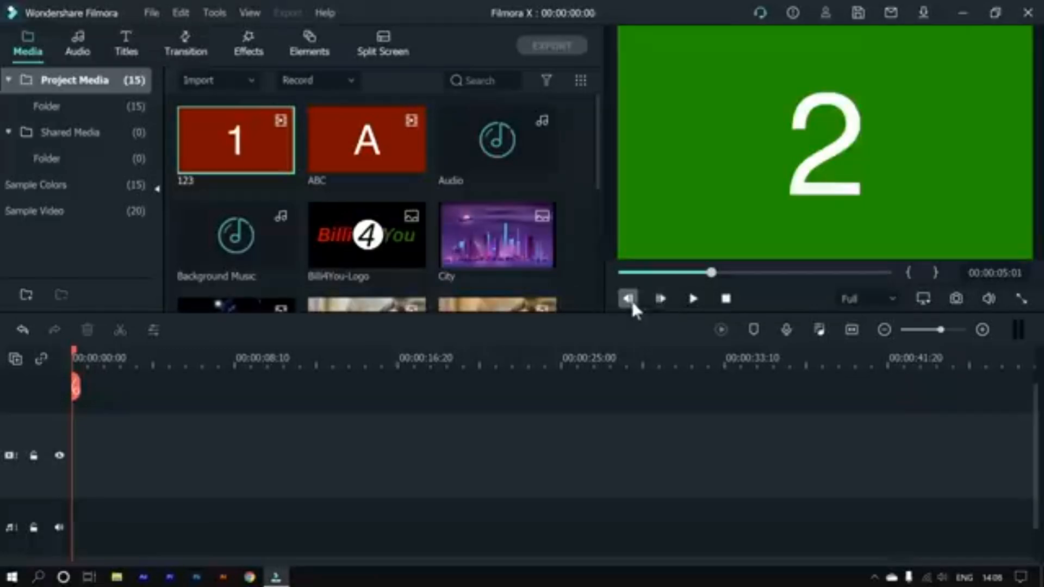
{"action": "left_click", "coordinate": [628, 299]}
{"action": "left_click", "coordinate": [661, 300]}
{"action": "left_click", "coordinate": [906, 272]}
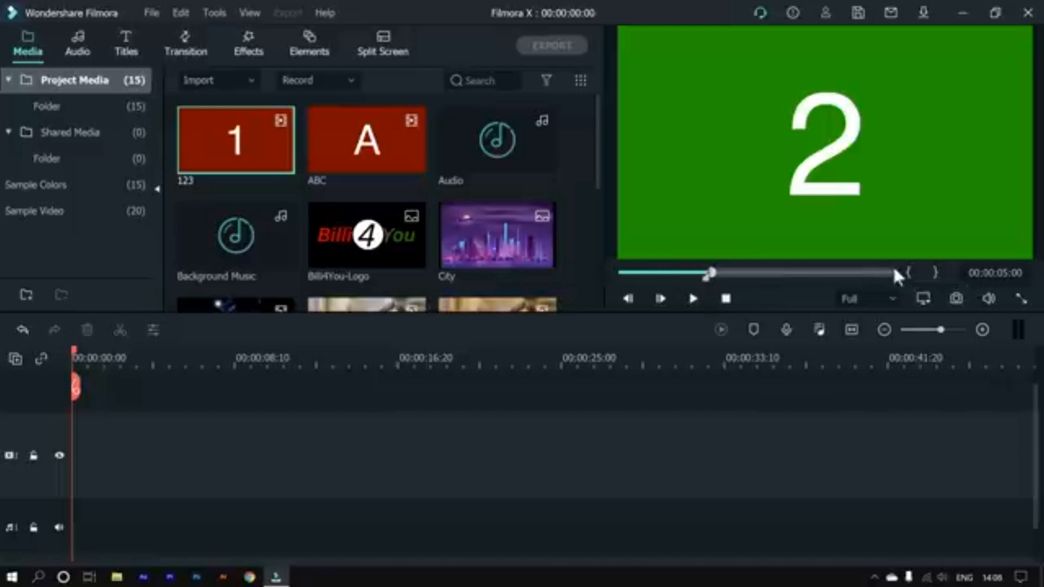
Step: Set the out point of 123 on the last frame of number 2, at 00:00:09:29
{"action": "left_click", "coordinate": [793, 273]}
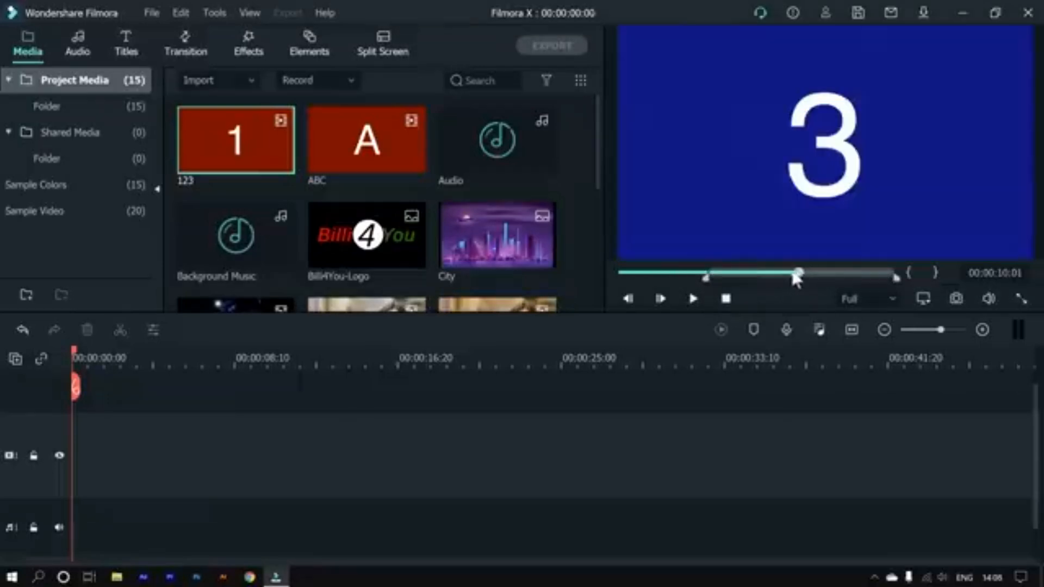
{"action": "left_click", "coordinate": [794, 274]}
{"action": "left_click", "coordinate": [798, 275]}
{"action": "left_click", "coordinate": [629, 298]}
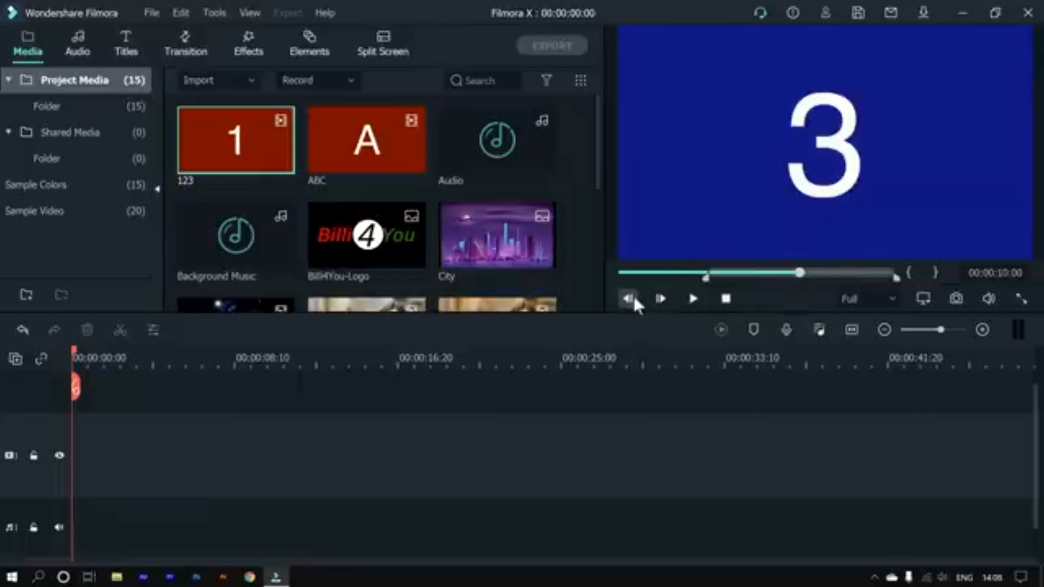
{"action": "left_click", "coordinate": [630, 299]}
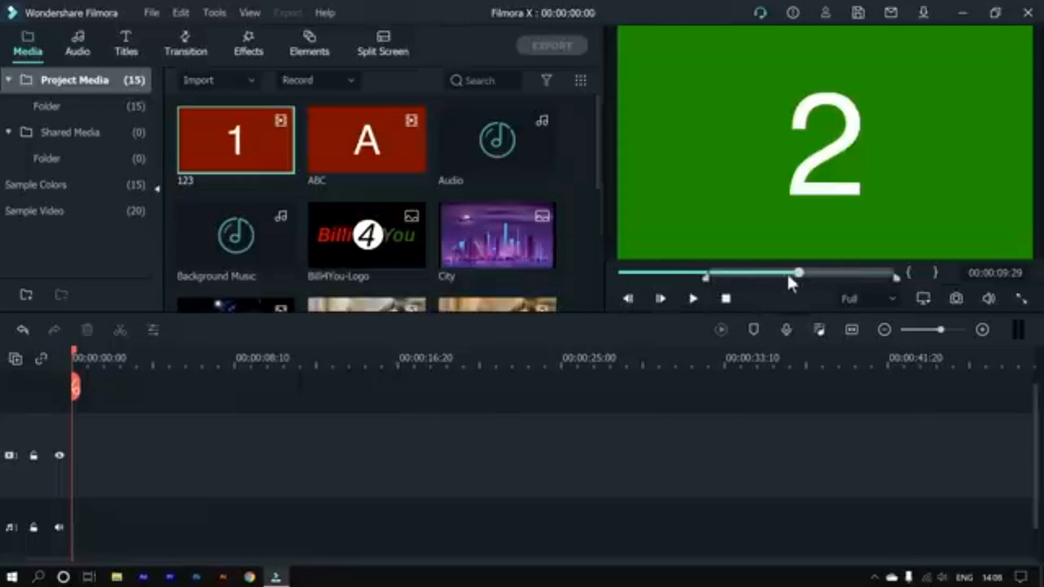
{"action": "left_click", "coordinate": [934, 278]}
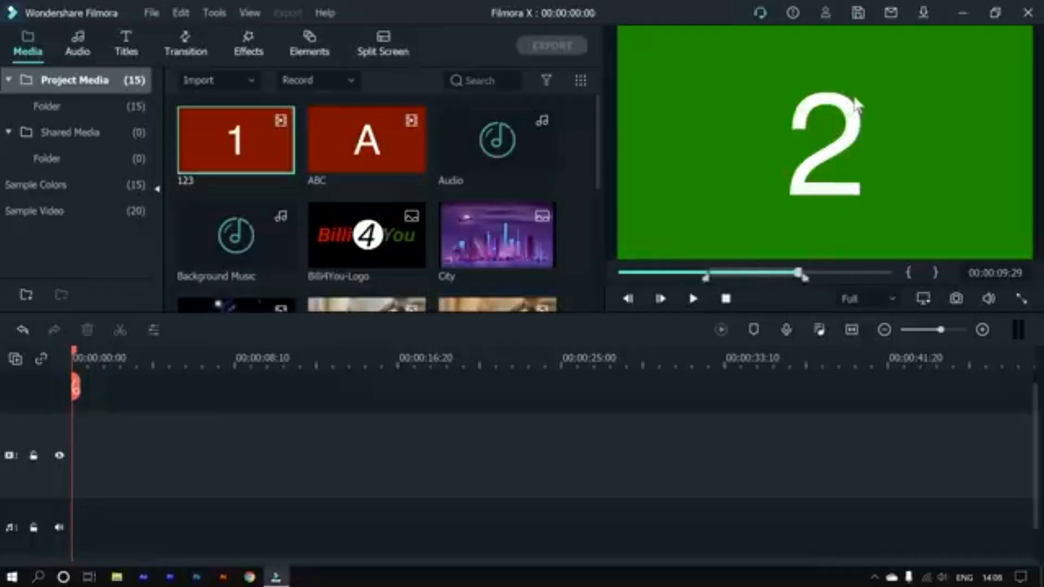
Step: Place the marked section of 123 at the start of the video track and play it up to 00:00:02:01
{"action": "left_click_drag", "start_coordinate": [717, 302], "coordinate": [76, 488]}
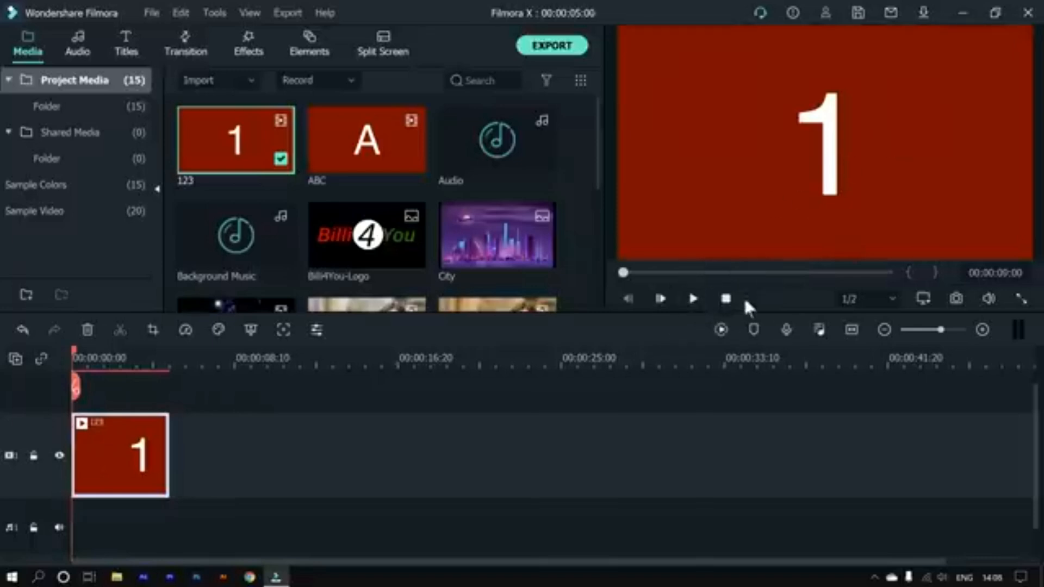
{"action": "left_click", "coordinate": [694, 301]}
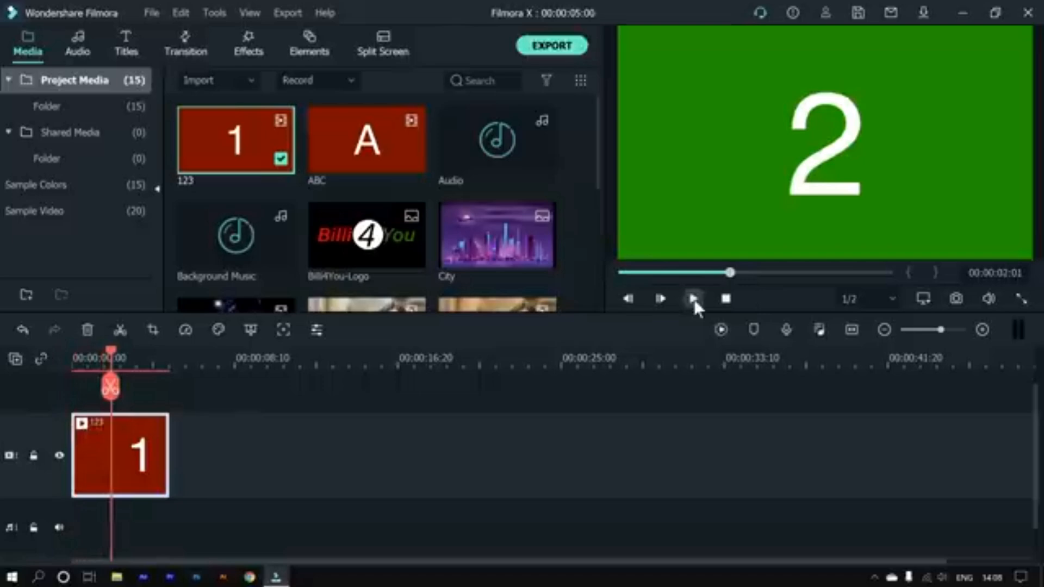
{"action": "left_click", "coordinate": [693, 300]}
Step: Reopen the 123 source clip, step through the frames around its in point, and move the in point to 00:00:05:01
{"action": "double_click", "coordinate": [252, 158]}
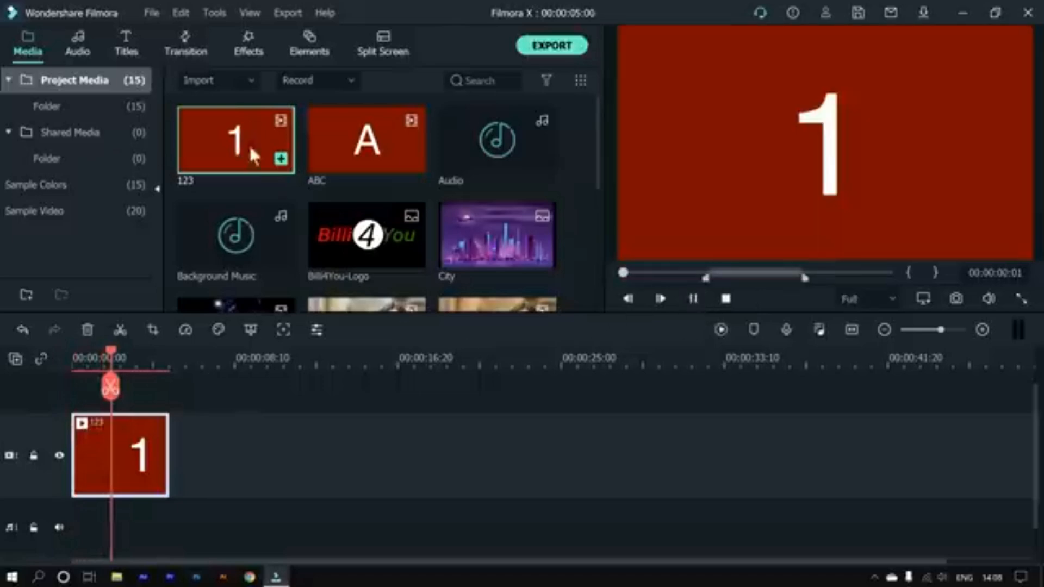
{"action": "left_click", "coordinate": [693, 300]}
{"action": "left_click", "coordinate": [693, 300]}
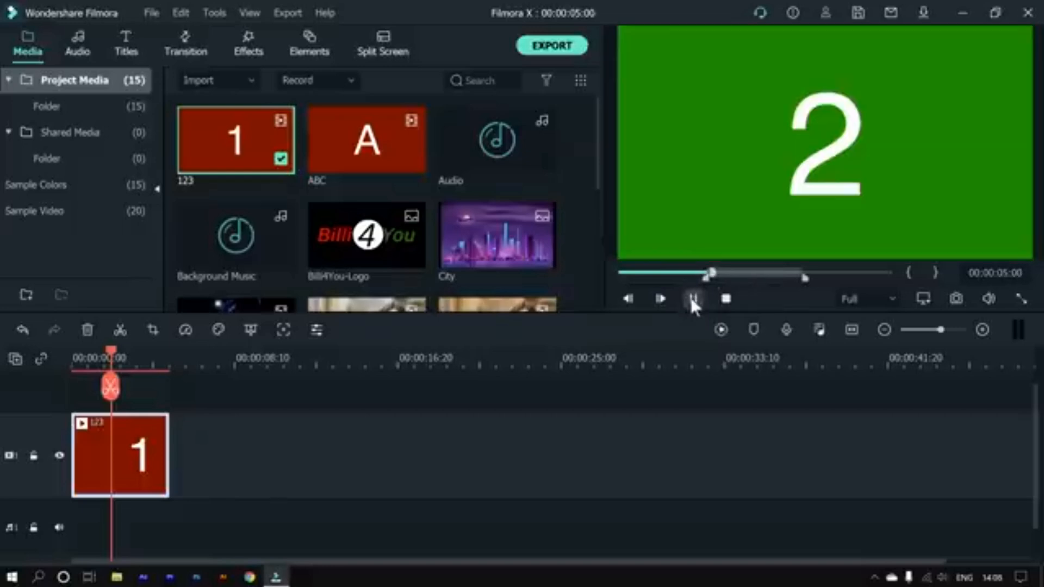
{"action": "left_click", "coordinate": [631, 298]}
{"action": "left_click", "coordinate": [630, 299]}
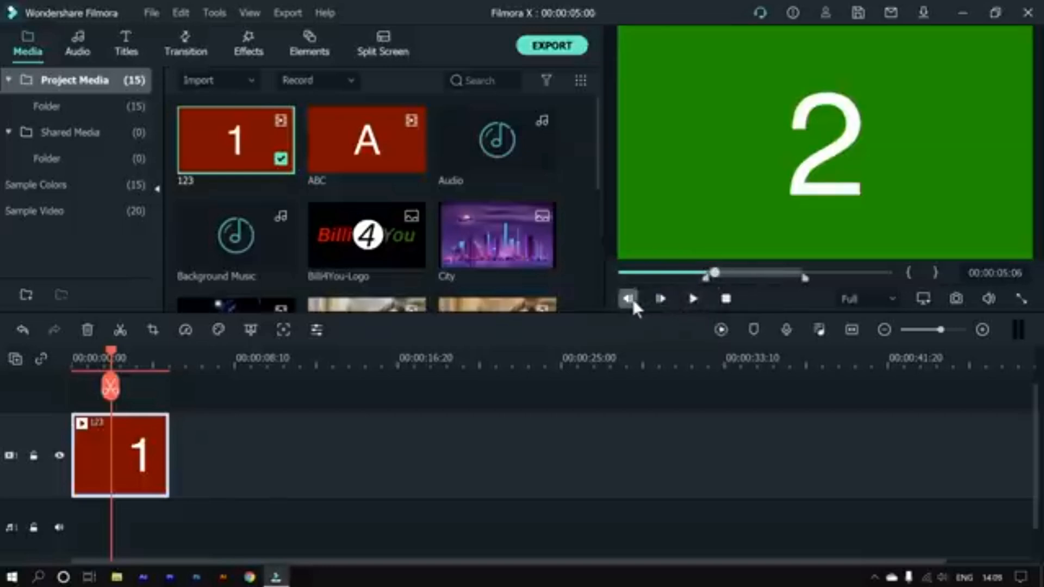
{"action": "left_click", "coordinate": [631, 299]}
{"action": "left_click", "coordinate": [631, 299]}
{"action": "left_click", "coordinate": [630, 298]}
{"action": "left_click", "coordinate": [629, 299]}
{"action": "left_click", "coordinate": [629, 299]}
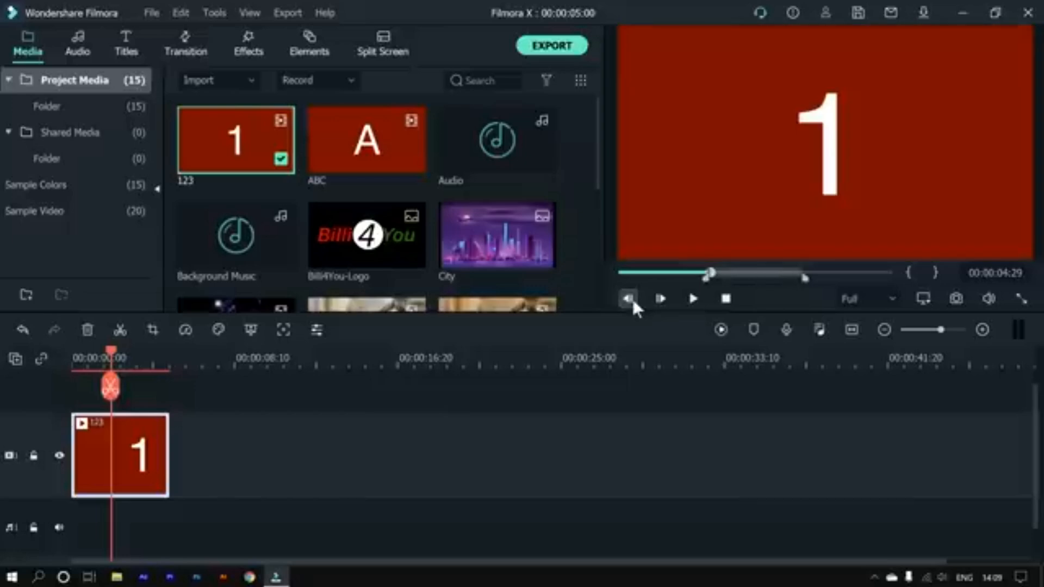
{"action": "left_click", "coordinate": [657, 300]}
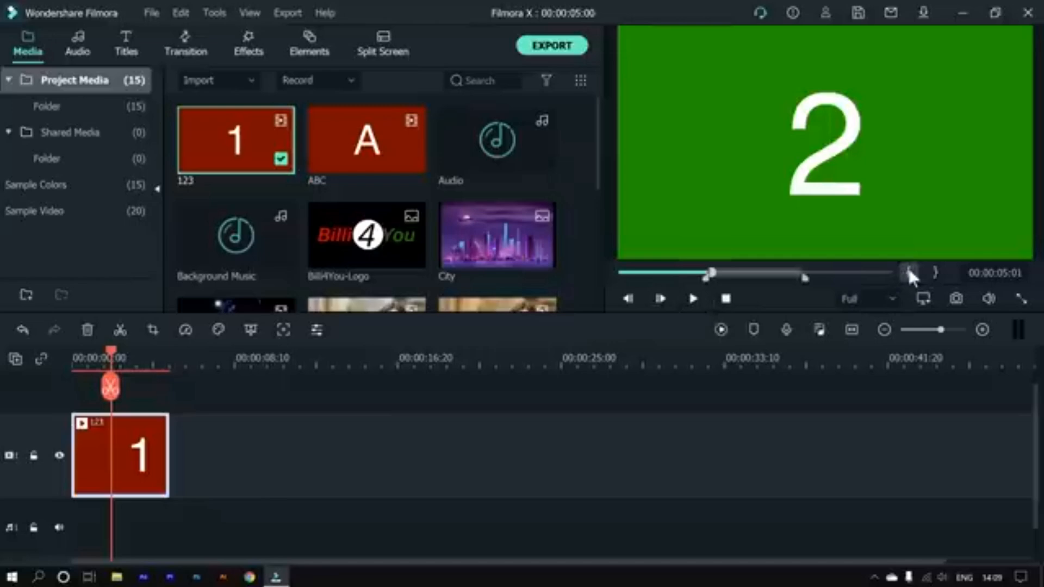
Step: Place the re-marked section of 123 further along the video track, leaving a gap, and play it from its start
{"action": "left_click_drag", "start_coordinate": [825, 174], "coordinate": [386, 426]}
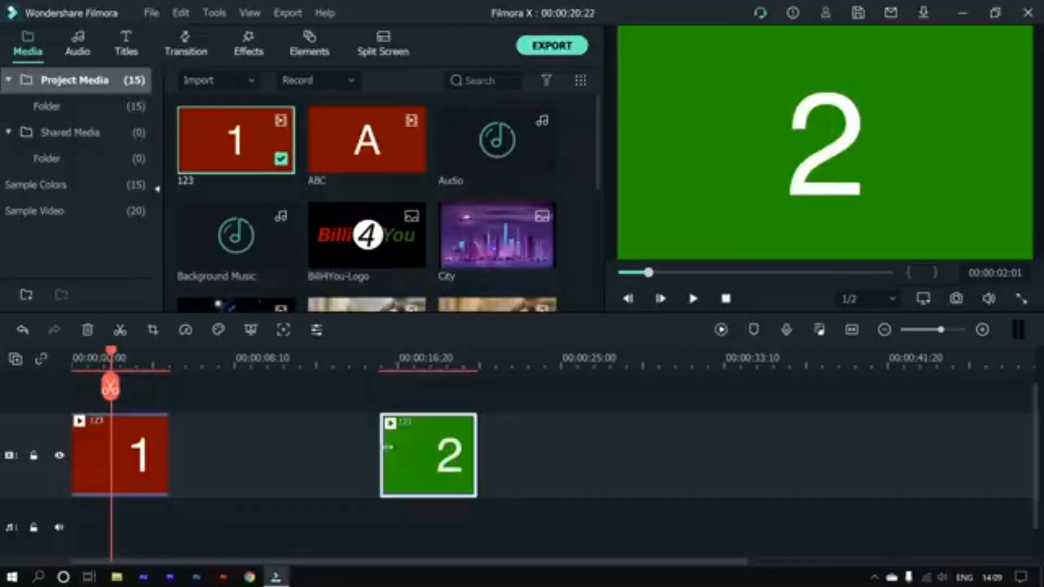
{"action": "left_click", "coordinate": [384, 378]}
{"action": "key", "text": "space"}
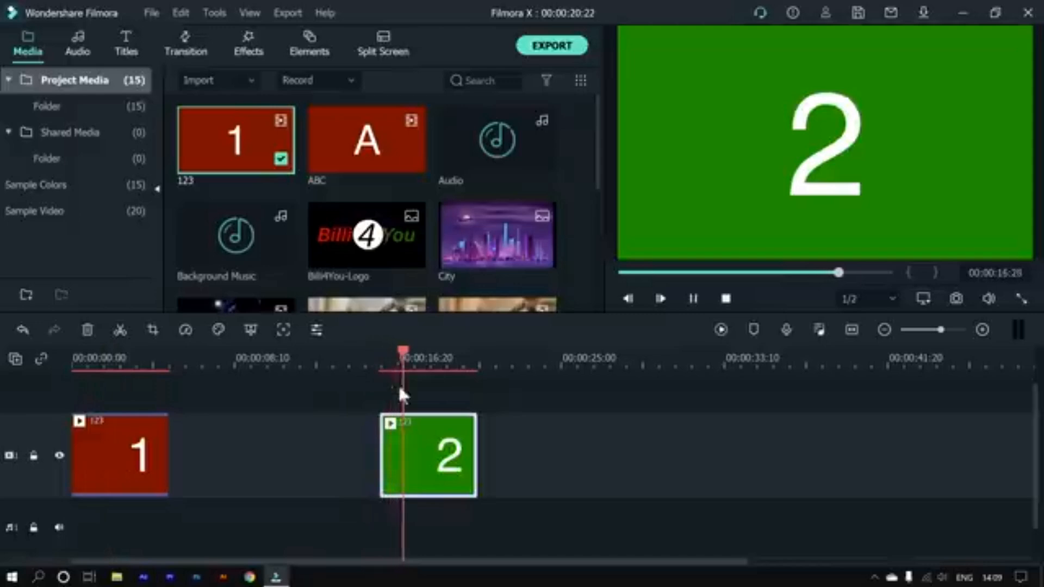
Step: Delete both 123 clips from the timeline
{"action": "left_click_drag", "start_coordinate": [543, 421], "coordinate": [80, 484]}
{"action": "key", "text": "Delete"}
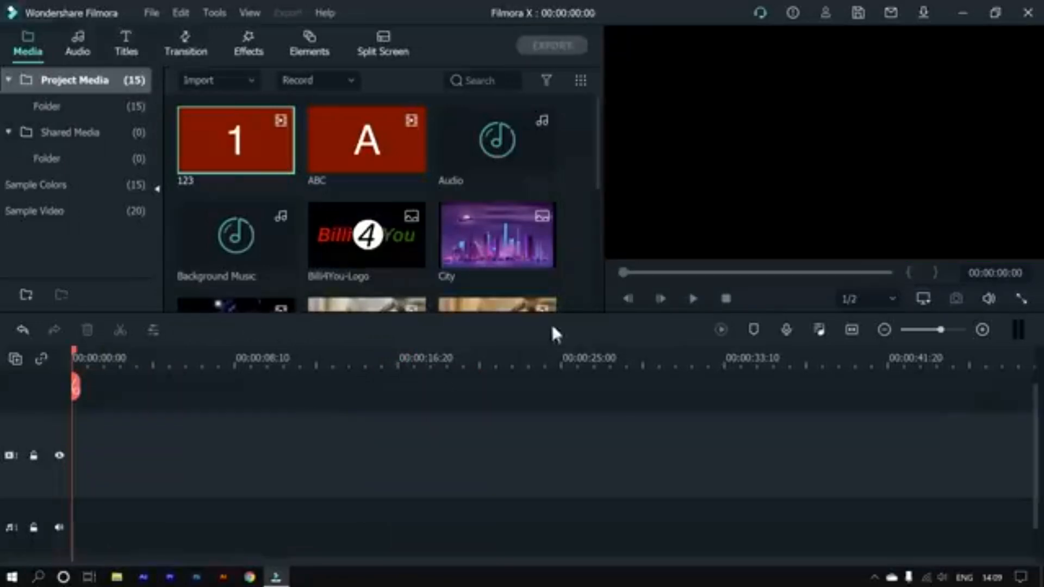
Step: Open the Main Video clip from the project media in the preview
{"action": "left_click_drag", "start_coordinate": [599, 131], "coordinate": [599, 239]}
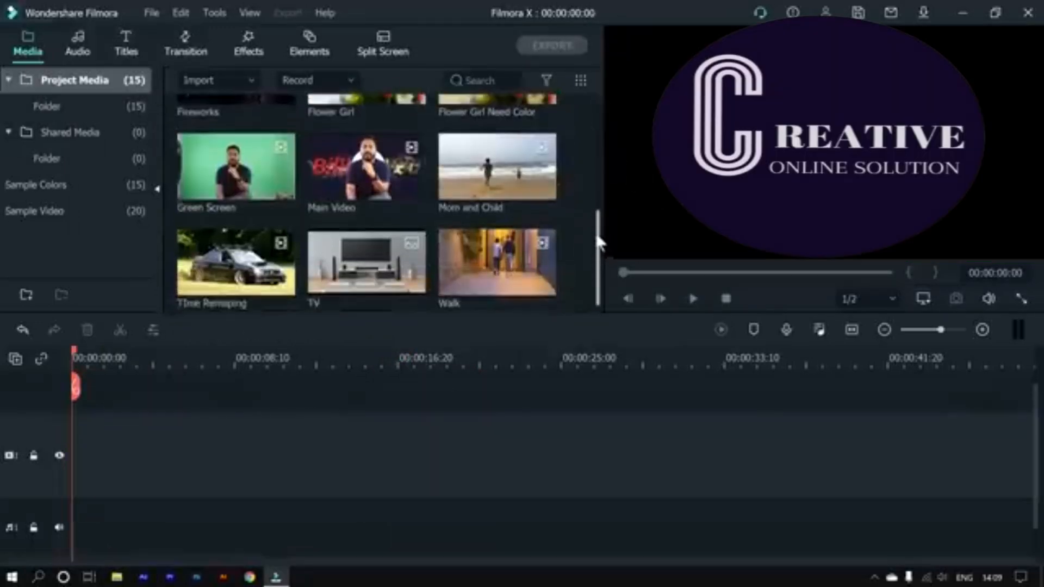
{"action": "double_click", "coordinate": [367, 171]}
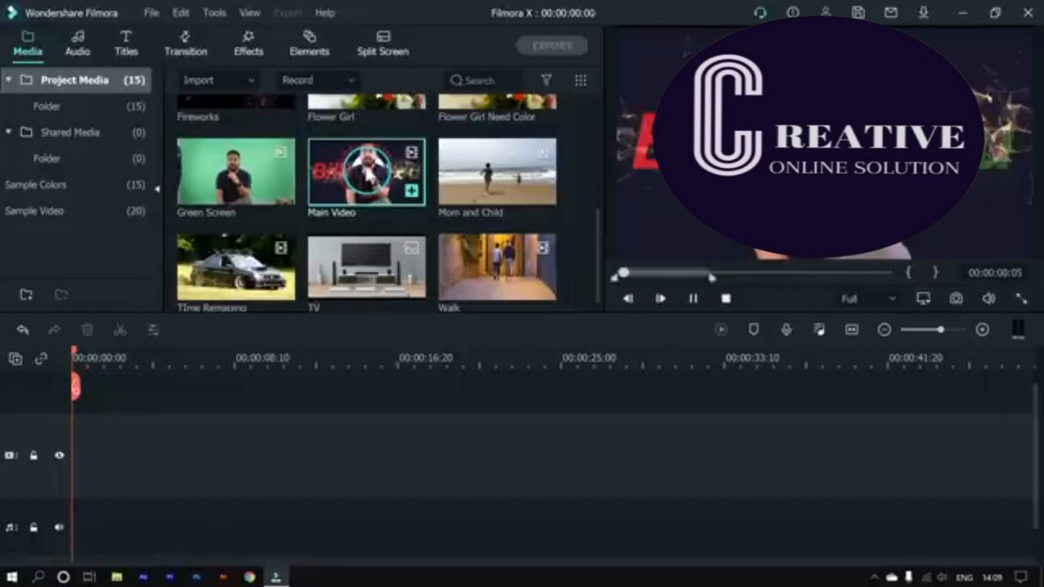
Step: Play and scrub through the Main Video clip, then move its out point to 00:00:28:08
{"action": "left_click", "coordinate": [693, 299]}
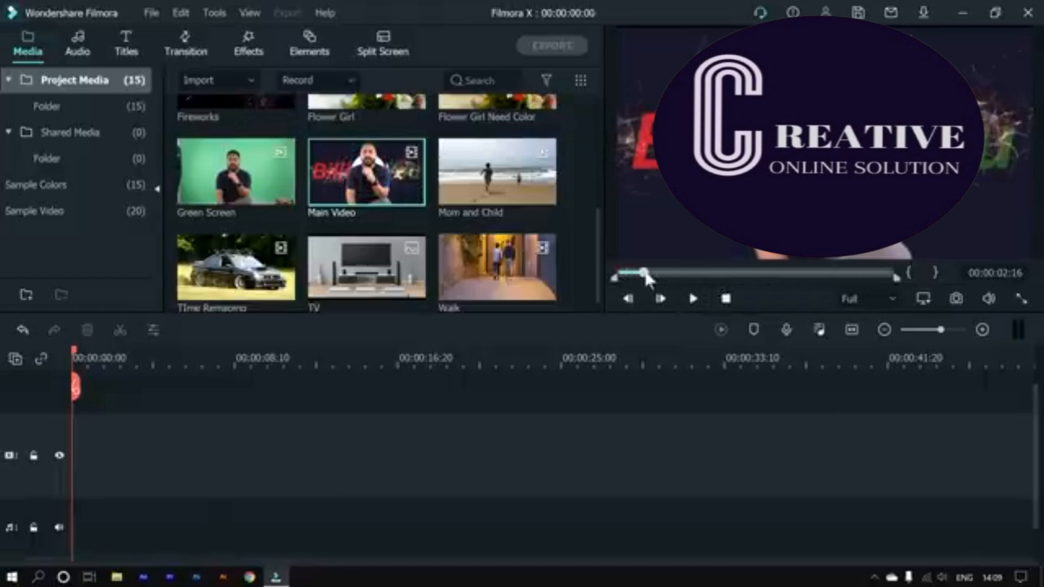
{"action": "left_click_drag", "start_coordinate": [644, 273], "coordinate": [580, 286]}
{"action": "left_click", "coordinate": [693, 299]}
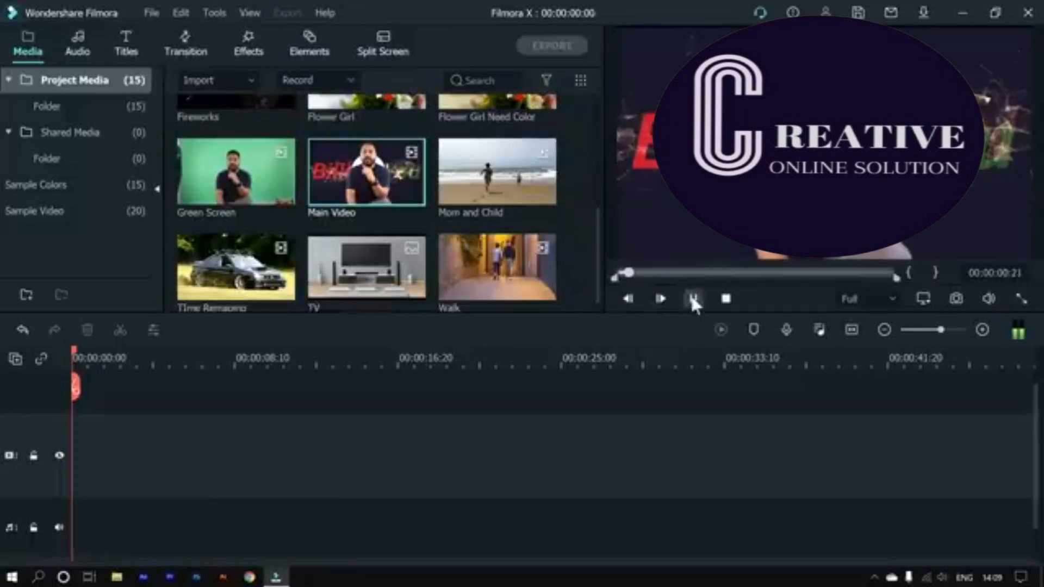
{"action": "left_click", "coordinate": [693, 300]}
{"action": "left_click_drag", "start_coordinate": [827, 275], "coordinate": [859, 276]}
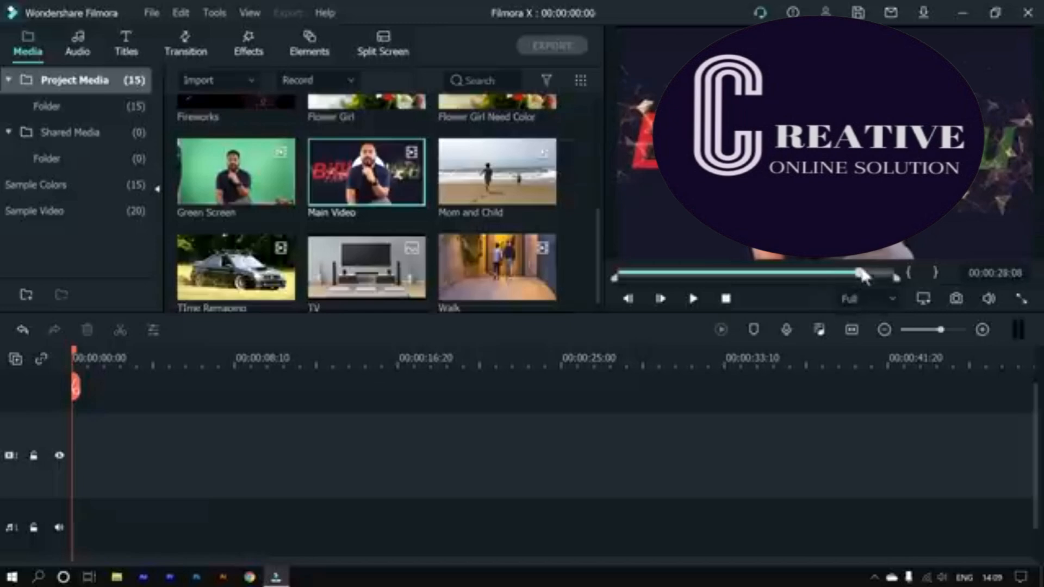
{"action": "left_click_drag", "start_coordinate": [861, 274], "coordinate": [854, 276]}
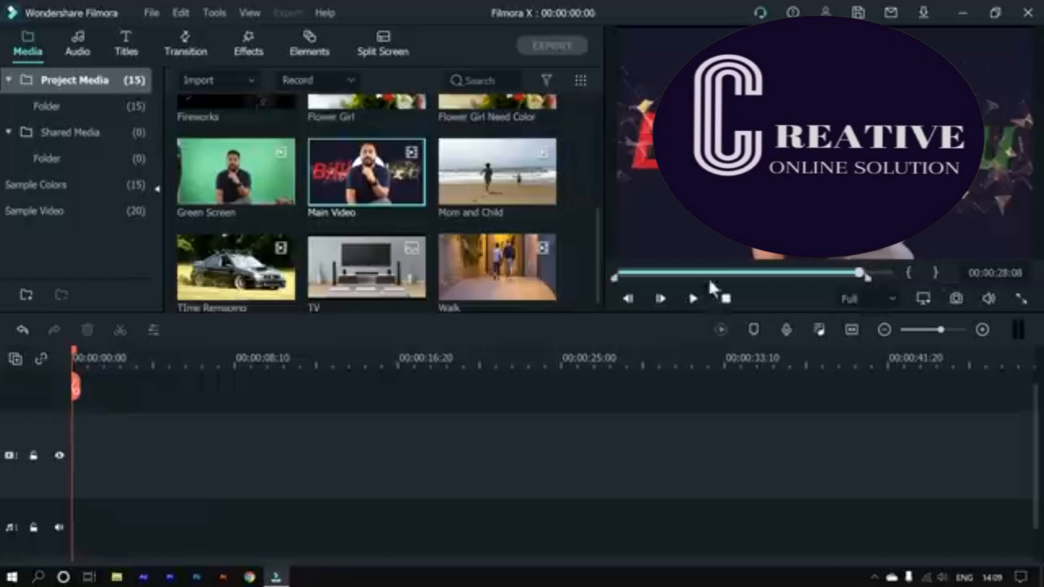
Step: Place the marked section of Main Video at the start of the video track and play its last few seconds
{"action": "left_click_drag", "start_coordinate": [367, 171], "coordinate": [54, 460]}
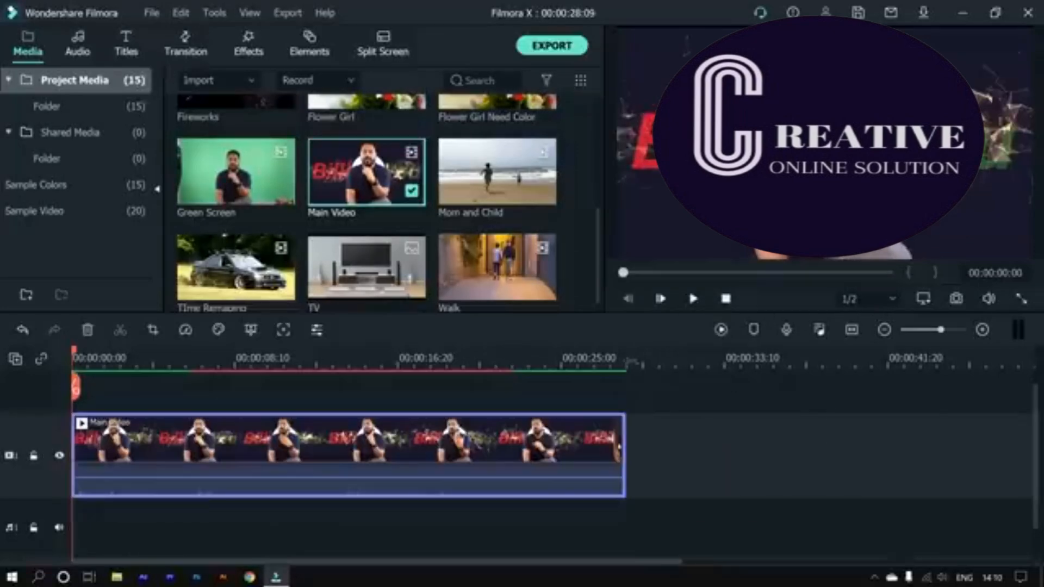
{"action": "left_click", "coordinate": [608, 364]}
{"action": "key", "text": "space"}
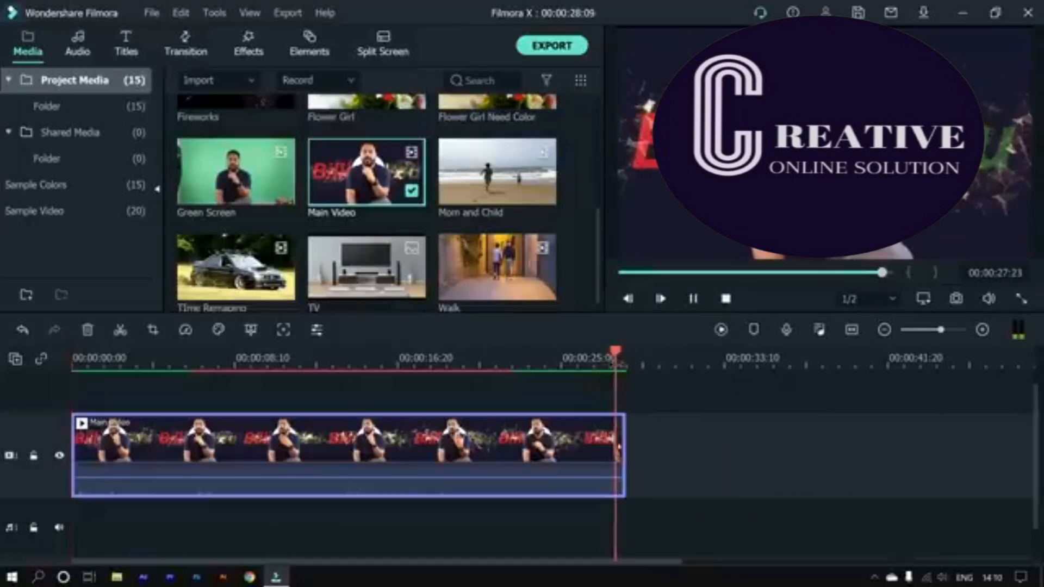
{"action": "key", "text": "space"}
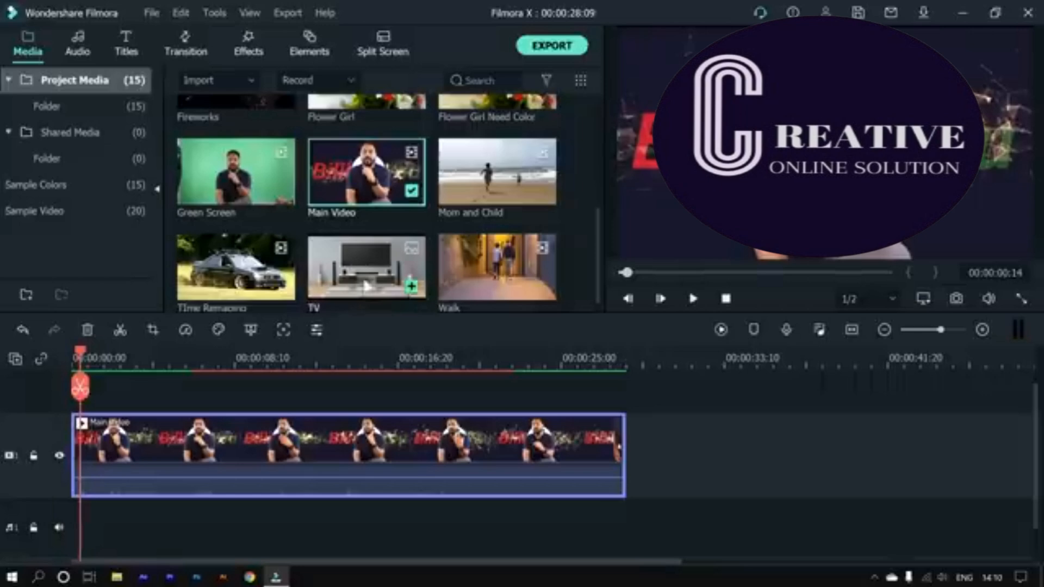
Step: Mark a short section of the TIme Remaping clip, place it after Main Video with a gap, and play it
{"action": "mouse_move", "coordinate": [236, 266]}
{"action": "mouse_move", "coordinate": [237, 266]}
{"action": "left_mouse_down"}
{"action": "mouse_move", "coordinate": [817, 525]}
{"action": "mouse_move", "coordinate": [698, 480]}
{"action": "mouse_move", "coordinate": [261, 261]}
{"action": "mouse_move", "coordinate": [246, 270]}
{"action": "left_mouse_up"}
{"action": "double_click", "coordinate": [246, 270]}
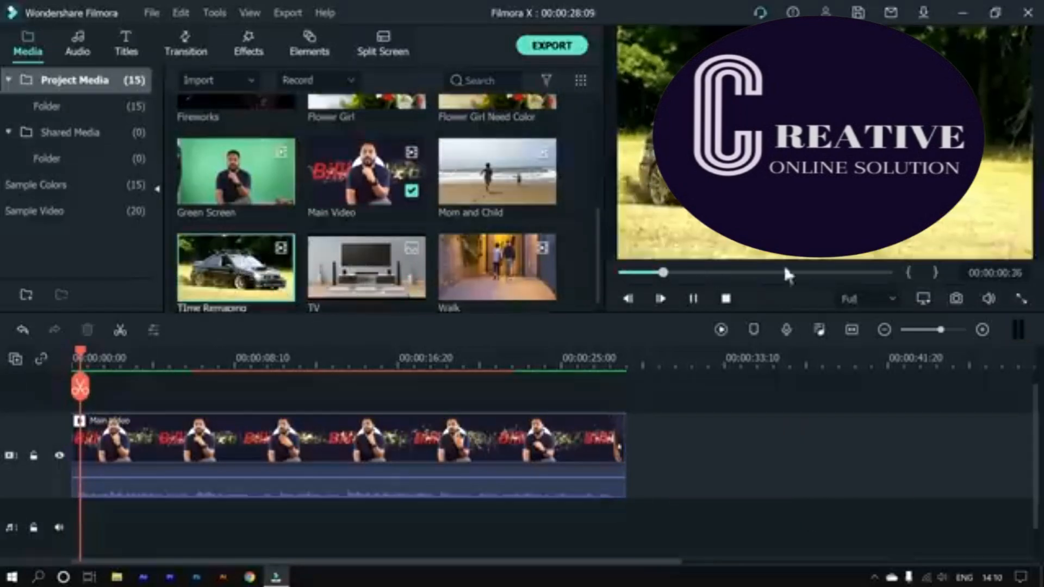
{"action": "mouse_move", "coordinate": [689, 273]}
{"action": "left_mouse_down"}
{"action": "mouse_move", "coordinate": [796, 273]}
{"action": "mouse_move", "coordinate": [694, 454]}
{"action": "mouse_move", "coordinate": [683, 454]}
{"action": "left_mouse_up"}
{"action": "left_click", "coordinate": [903, 270]}
{"action": "left_click", "coordinate": [934, 272]}
{"action": "key", "text": "space"}
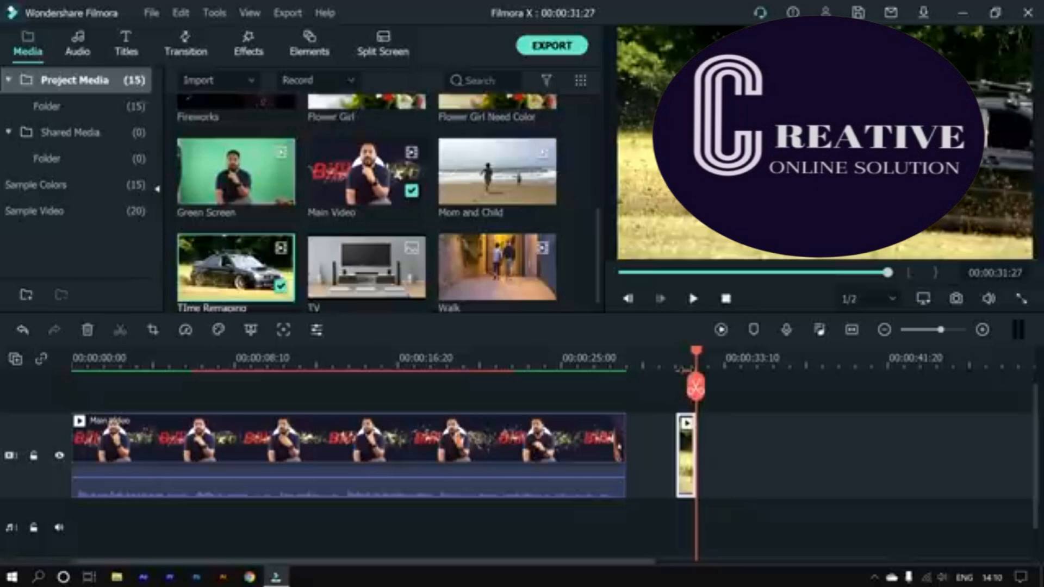
Step: Delete both clips from the timeline and place the TV image at the start of the video track
{"action": "left_click", "coordinate": [238, 471]}
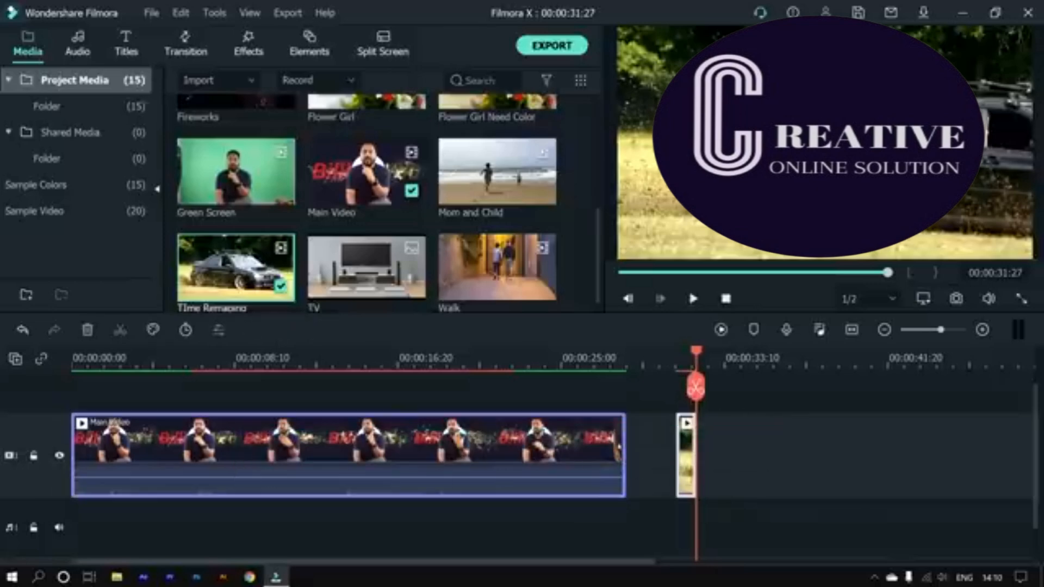
{"action": "key", "text": "Delete"}
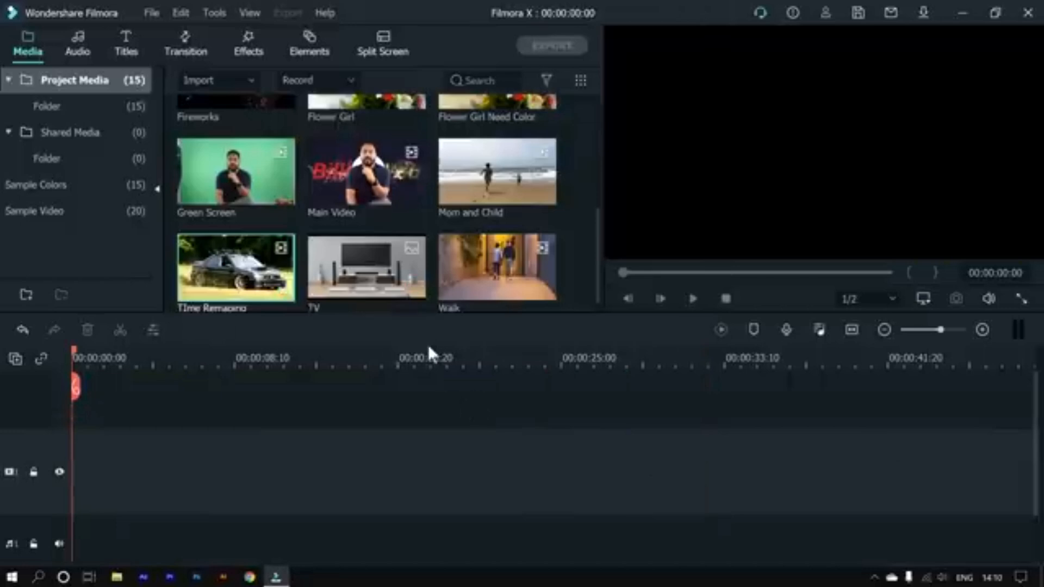
{"action": "left_click_drag", "start_coordinate": [402, 283], "coordinate": [78, 503]}
{"action": "left_click", "coordinate": [120, 365]}
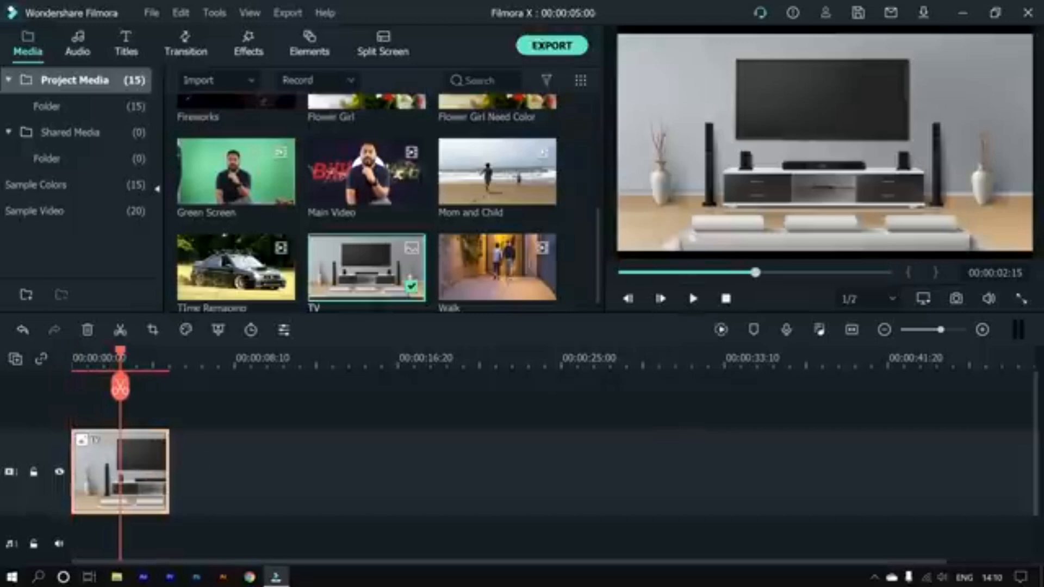
Step: Enlarge the TV image in the preview and reposition it so it fills the whole frame
{"action": "left_click", "coordinate": [733, 210]}
{"action": "left_click_drag", "start_coordinate": [618, 251], "coordinate": [566, 277]}
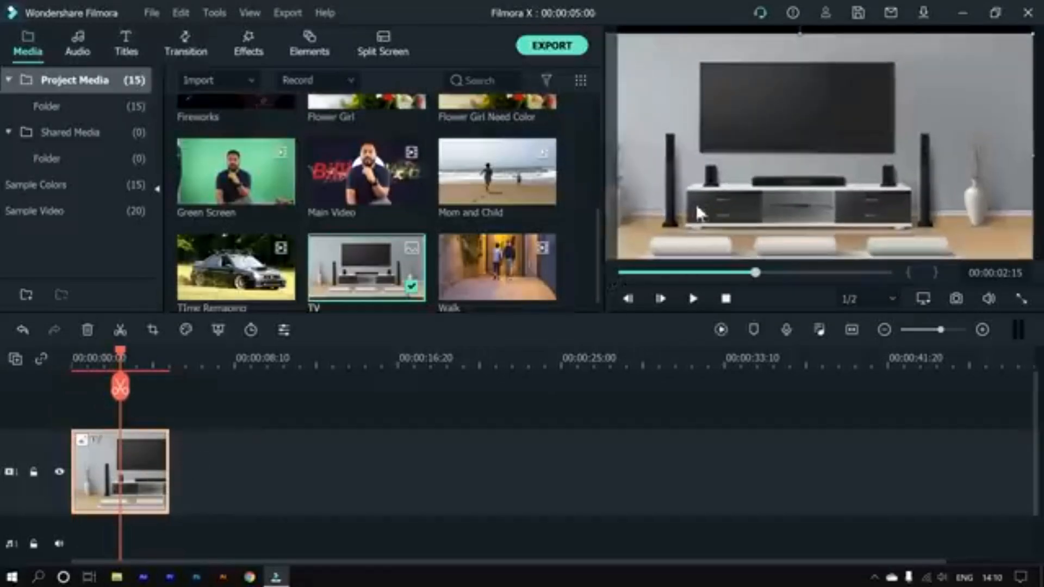
{"action": "left_click_drag", "start_coordinate": [696, 213], "coordinate": [717, 207]}
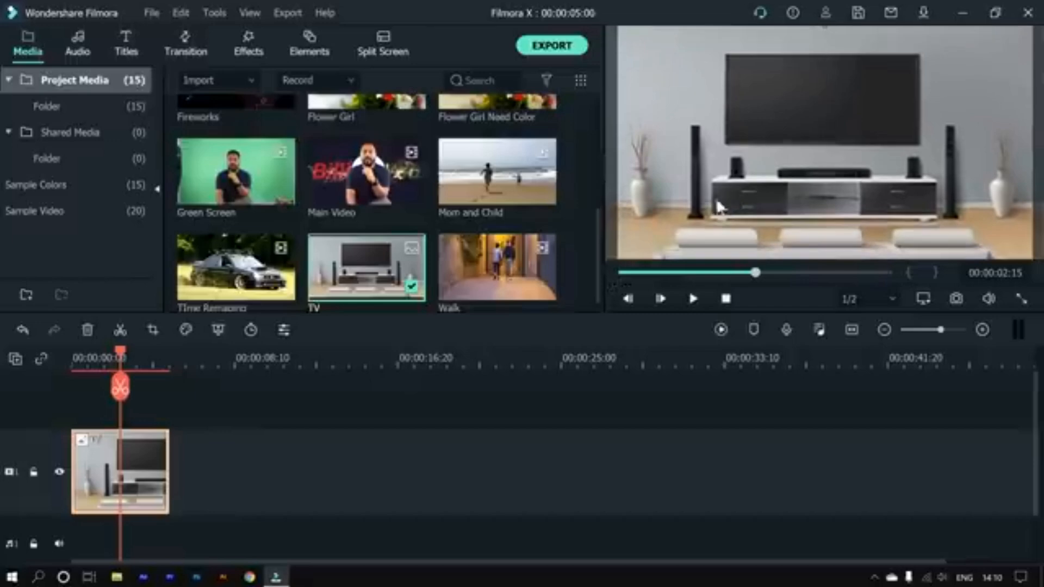
Step: Place the TIme Remaping section on the track above TV, match the project to 1920 x 1080 60fps, and return the playhead to the start
{"action": "left_click_drag", "start_coordinate": [277, 288], "coordinate": [85, 407]}
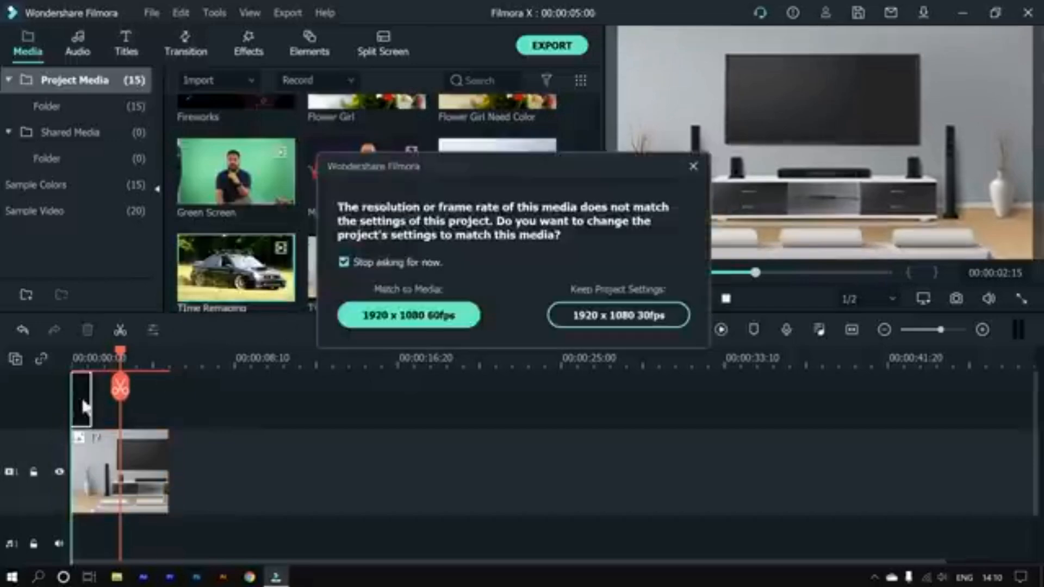
{"action": "left_click", "coordinate": [429, 315]}
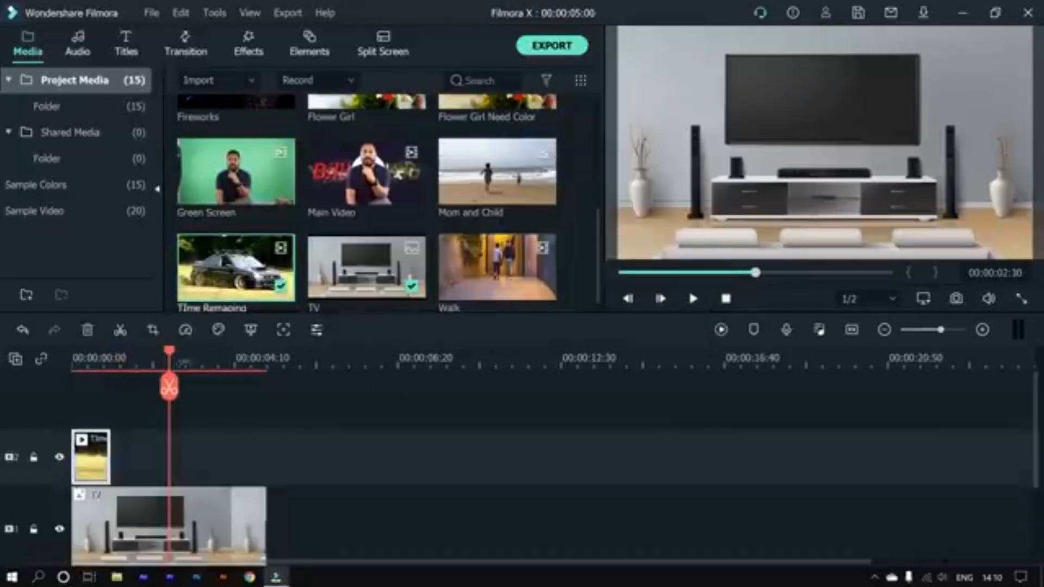
{"action": "left_click_drag", "start_coordinate": [170, 359], "coordinate": [48, 365]}
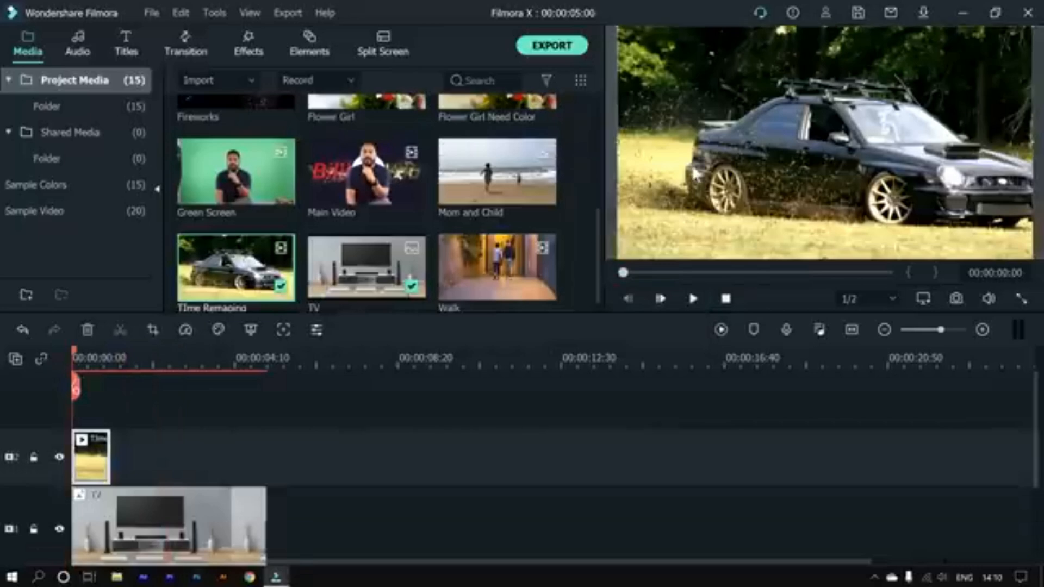
Step: Shrink the car clip in the preview, move it onto the television, and stretch it to cover the screen
{"action": "left_click_drag", "start_coordinate": [619, 259], "coordinate": [887, 82]}
{"action": "left_click_drag", "start_coordinate": [948, 62], "coordinate": [825, 87]}
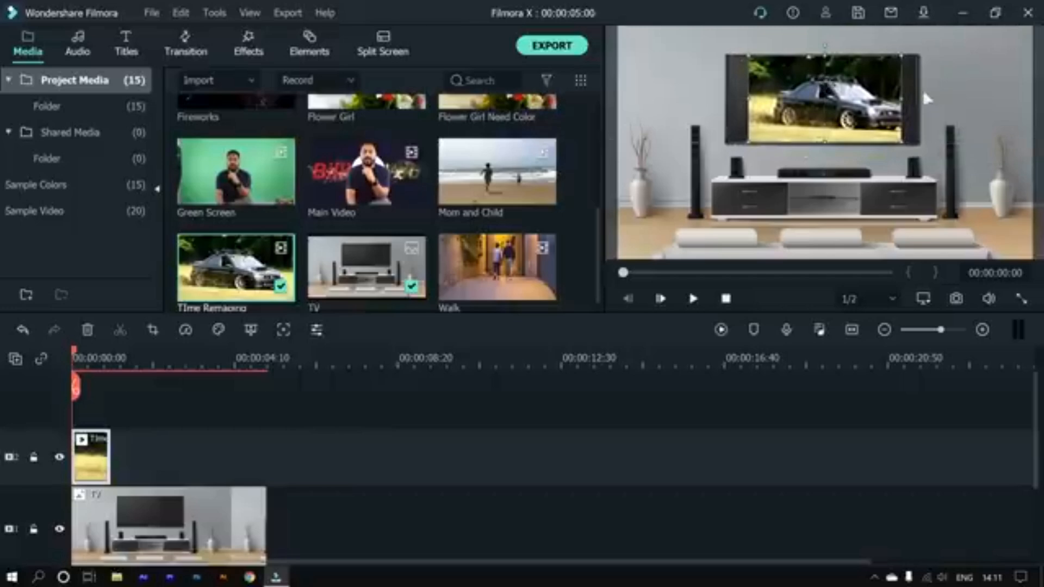
{"action": "left_click_drag", "start_coordinate": [907, 103], "coordinate": [940, 103]}
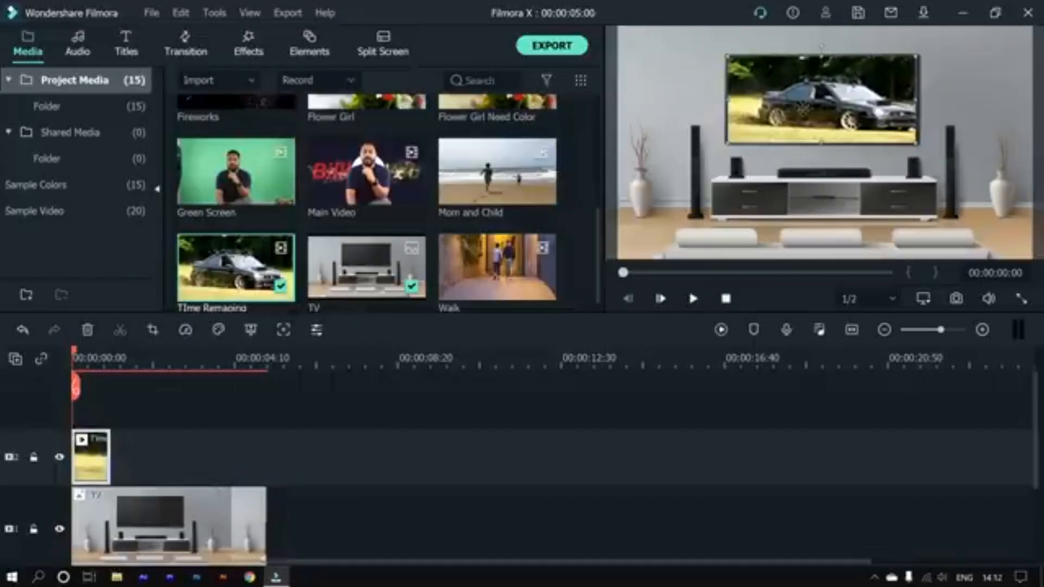
{"action": "left_click_drag", "start_coordinate": [806, 105], "coordinate": [855, 113]}
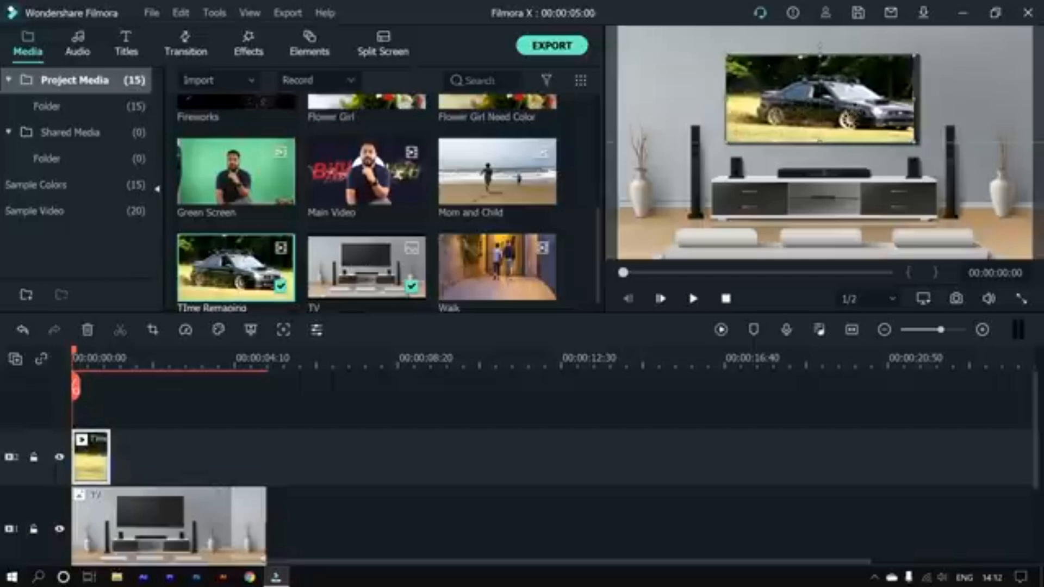
Step: Turn off Enable Canvas Snapping and fine-tune the car clip's position inside the television screen
{"action": "right_click", "coordinate": [819, 89]}
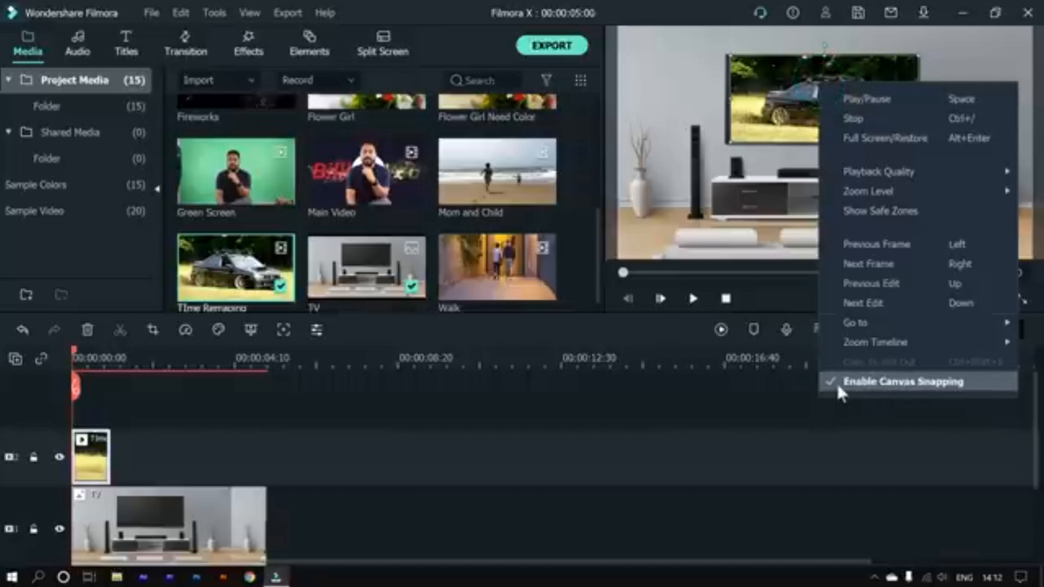
{"action": "left_click", "coordinate": [931, 382]}
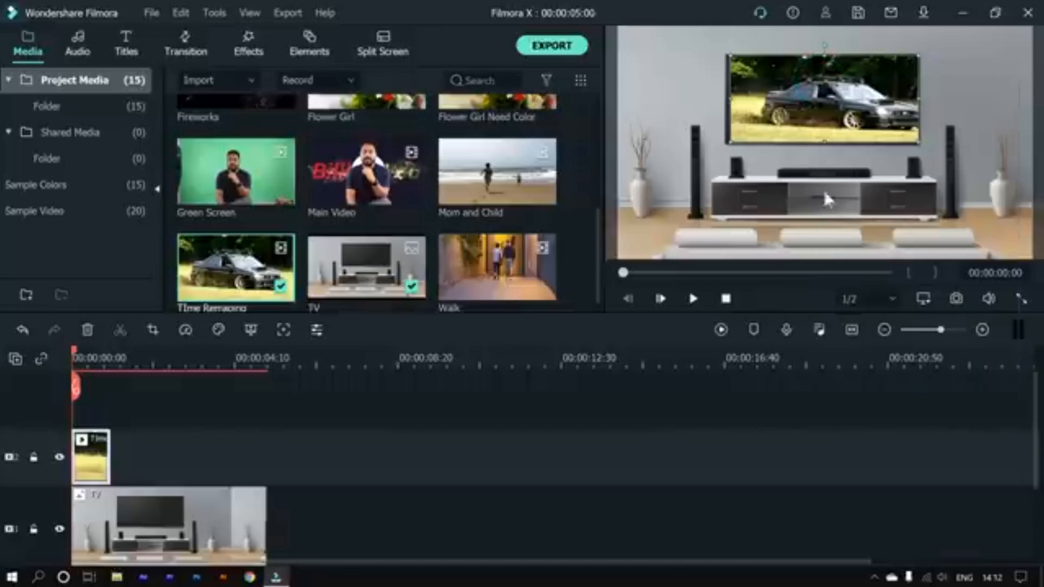
{"action": "left_click_drag", "start_coordinate": [868, 88], "coordinate": [865, 90]}
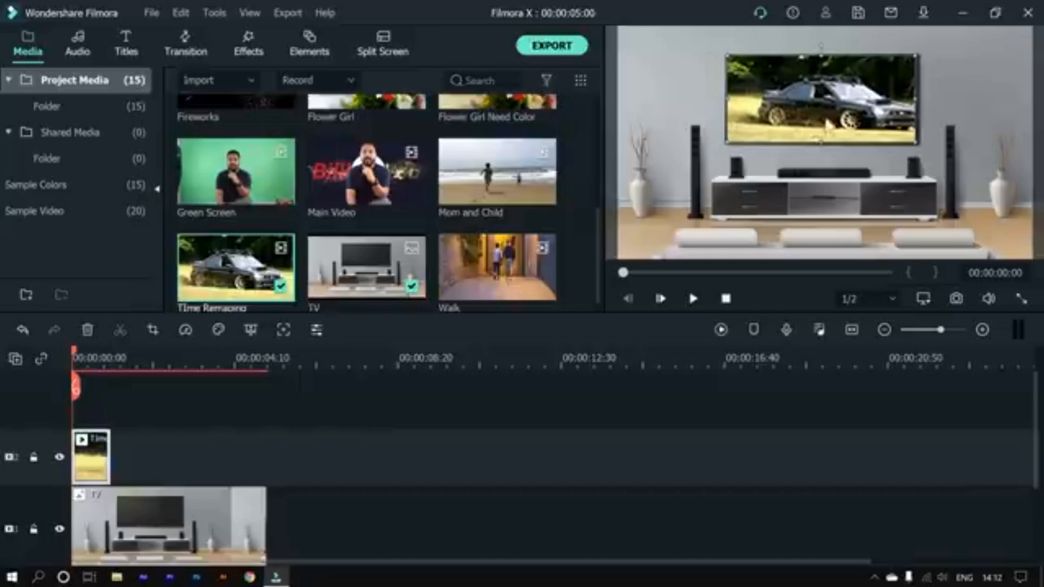
{"action": "left_click_drag", "start_coordinate": [816, 87], "coordinate": [818, 85]}
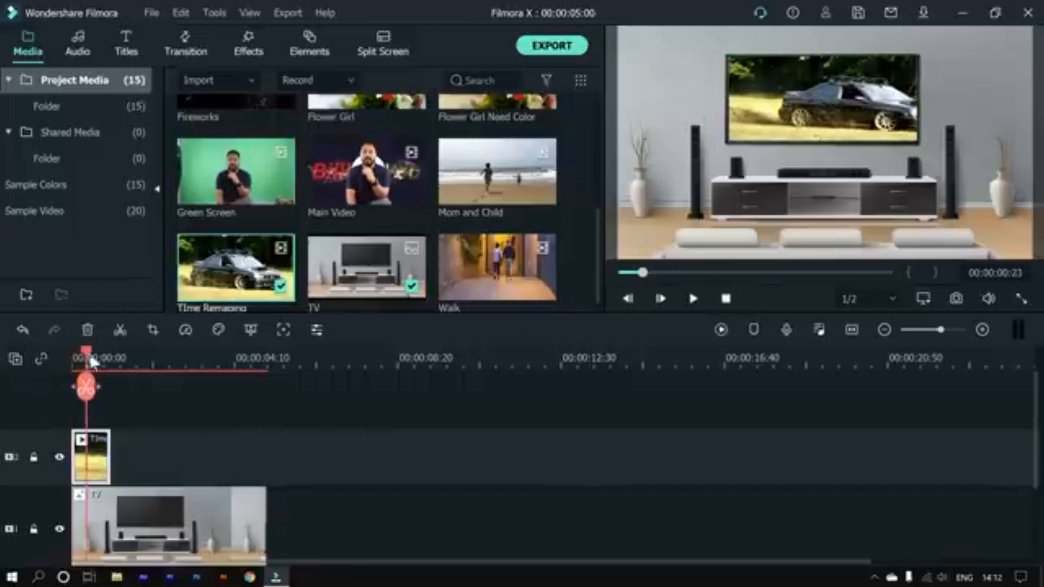
Step: Play the car clip on the television and select both clips on the timeline
{"action": "key", "text": "space"}
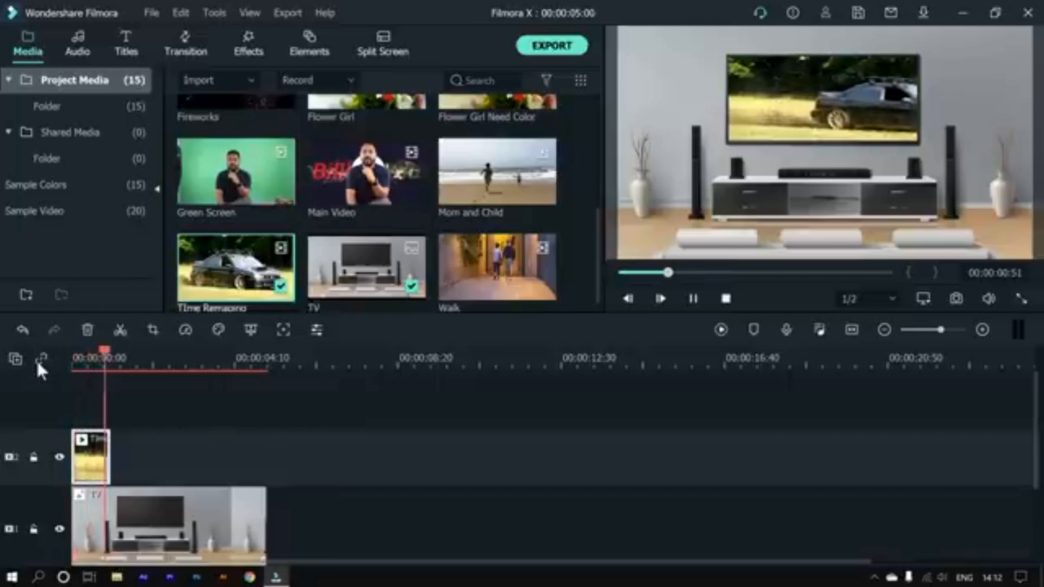
{"action": "key", "text": "space"}
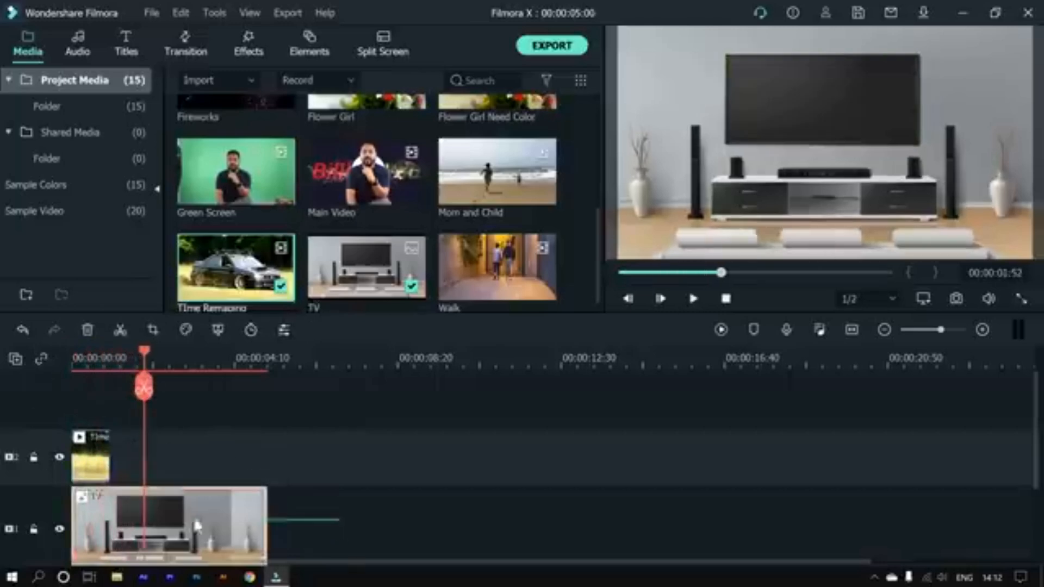
{"action": "left_click_drag", "start_coordinate": [341, 521], "coordinate": [34, 410]}
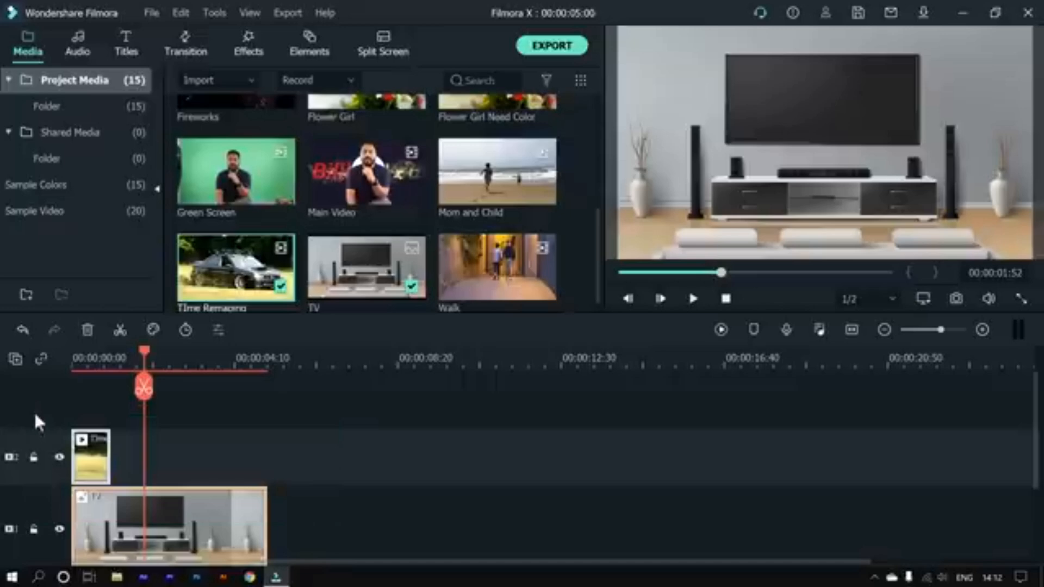
{"action": "mouse_move", "coordinate": [360, 191]}
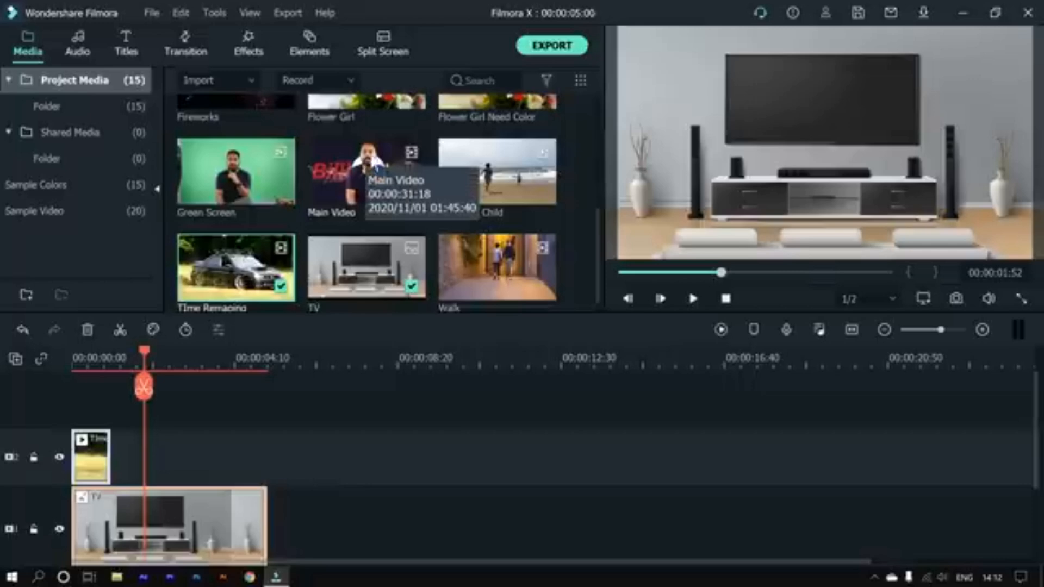
{"action": "right_click", "coordinate": [369, 159]}
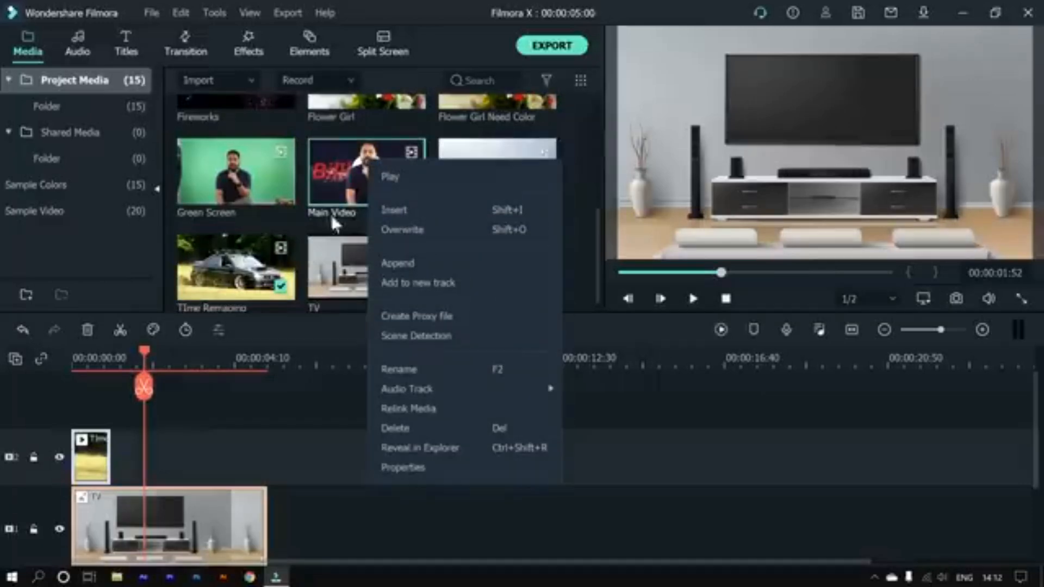
{"action": "left_click", "coordinate": [350, 163]}
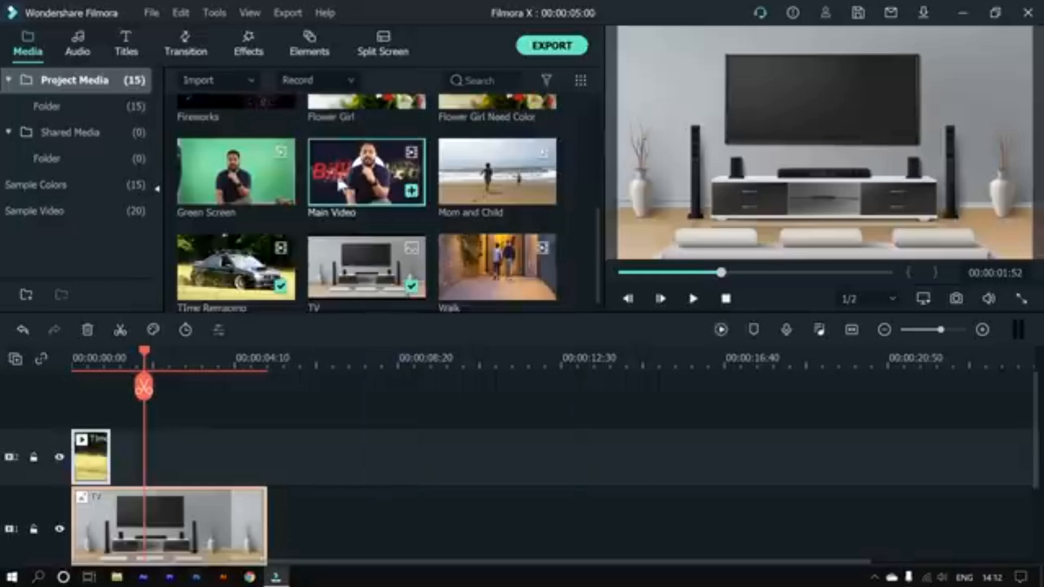
Step: Move the playhead to 00:00:02:36 and append Main Video to the video track after the TV clip
{"action": "left_click_drag", "start_coordinate": [144, 351], "coordinate": [173, 351]}
{"action": "right_click", "coordinate": [387, 152]}
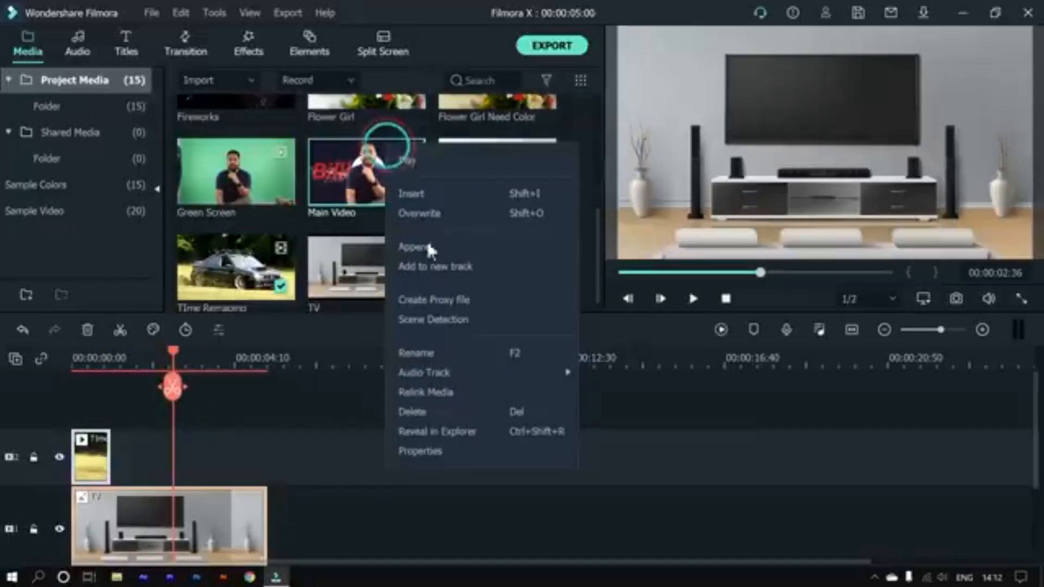
{"action": "left_click", "coordinate": [464, 243]}
{"action": "scroll", "coordinate": [227, 477], "scroll_direction": "down", "scroll_amount": 3}
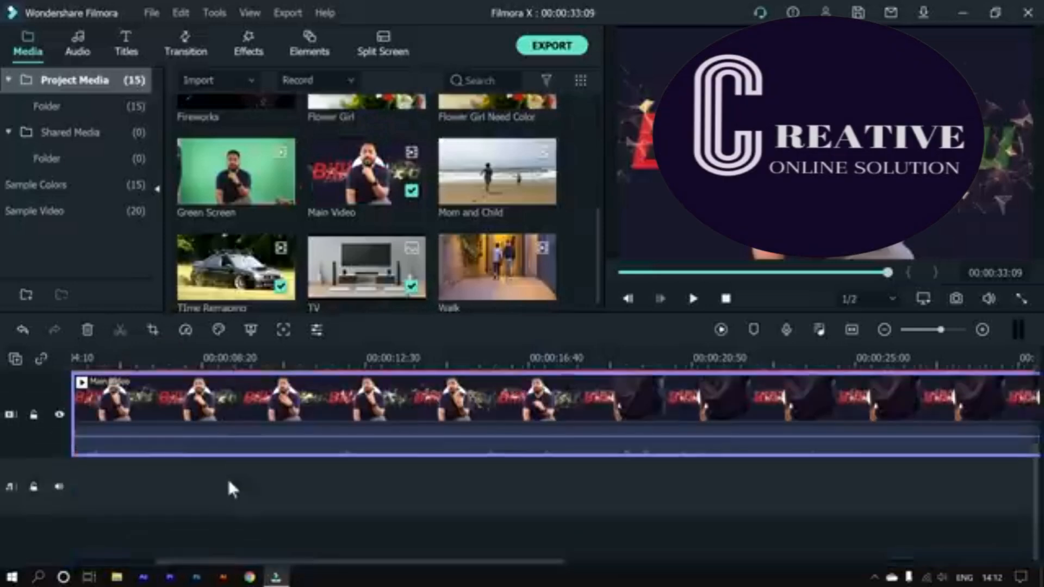
{"action": "left_click_drag", "start_coordinate": [234, 562], "coordinate": [152, 527]}
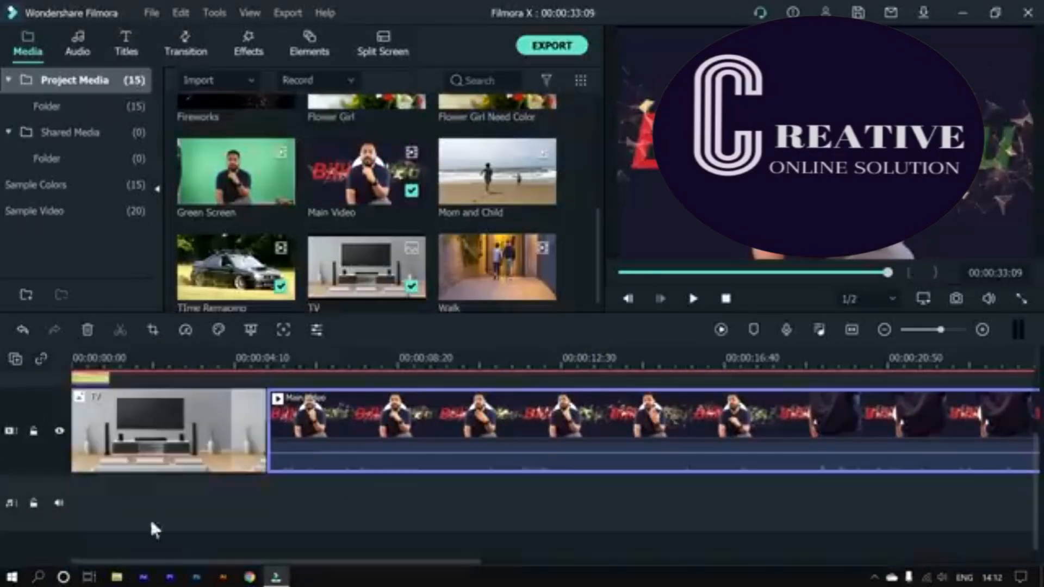
{"action": "scroll", "coordinate": [297, 419], "scroll_direction": "up", "scroll_amount": 1}
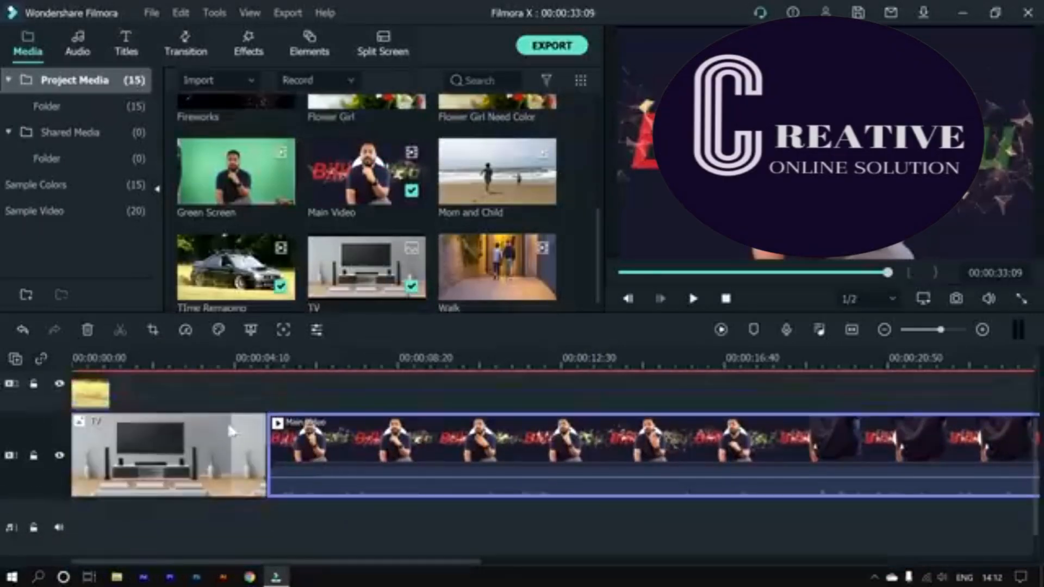
Step: Append the Walk clip to the video track after Main Video
{"action": "right_click", "coordinate": [494, 255]}
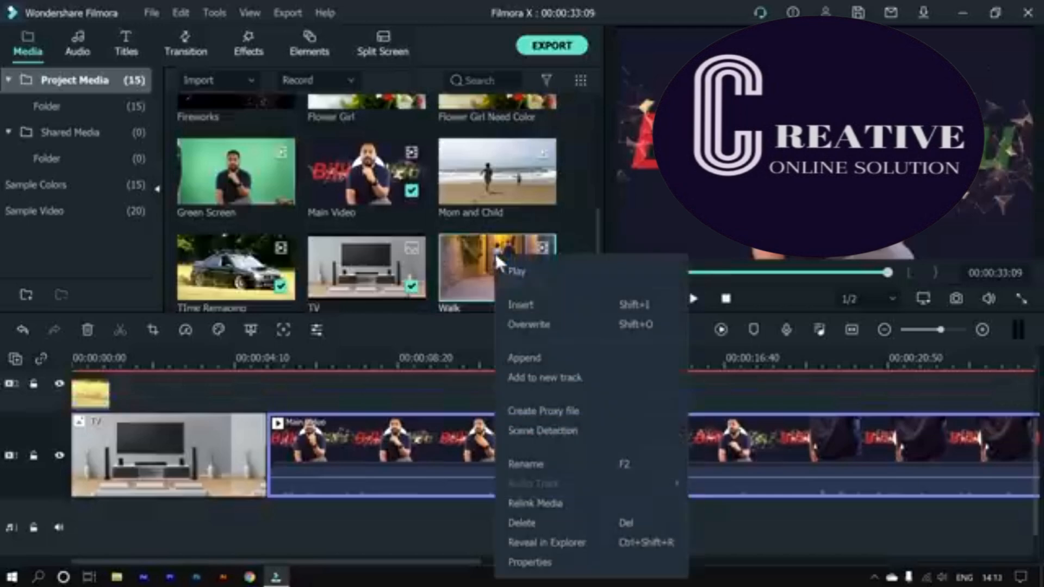
{"action": "left_click", "coordinate": [533, 354]}
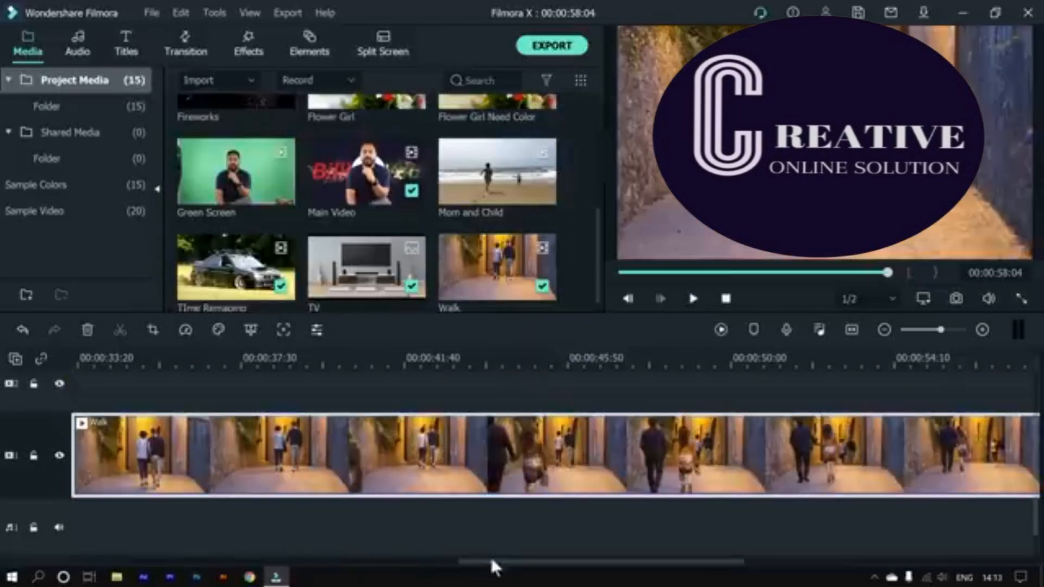
{"action": "left_click_drag", "start_coordinate": [489, 562], "coordinate": [397, 569]}
Step: Move the playhead to 00:00:35:11 within the Walk clip and append the TIme Remaping car clip to the end of the video track
{"action": "left_click", "coordinate": [361, 355]}
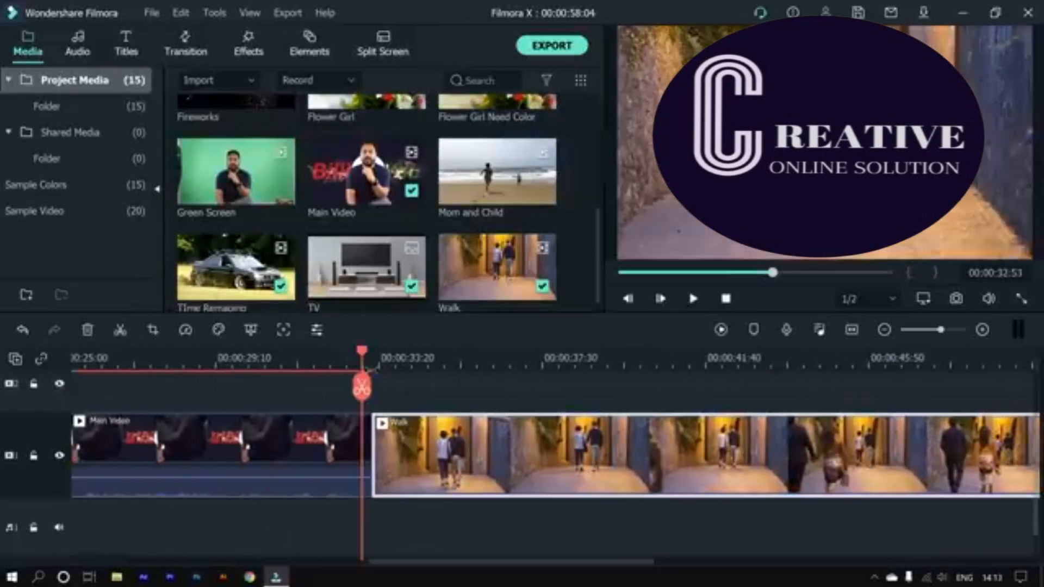
{"action": "left_click_drag", "start_coordinate": [360, 352], "coordinate": [457, 365]}
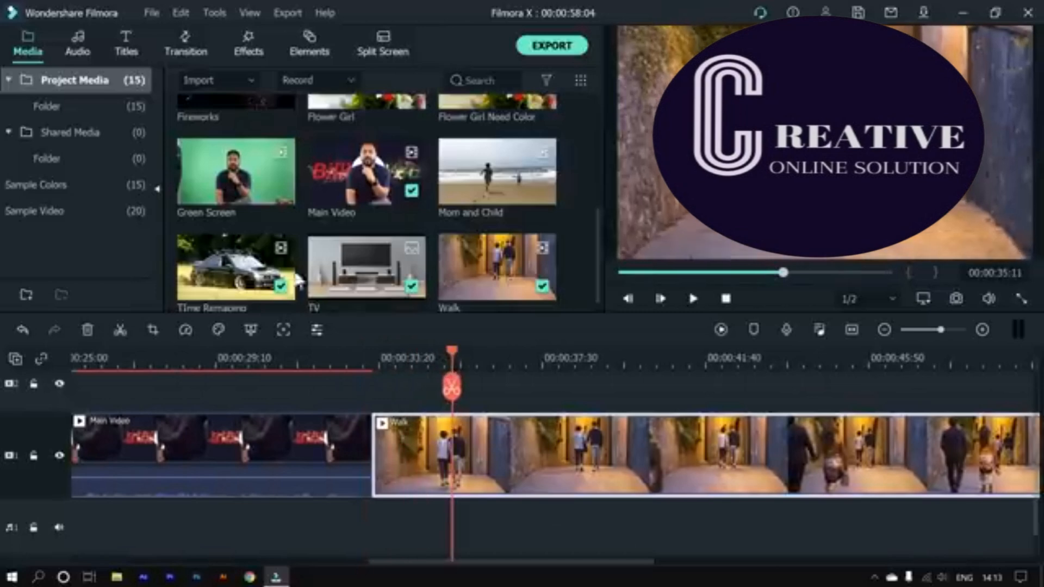
{"action": "right_click", "coordinate": [228, 262]}
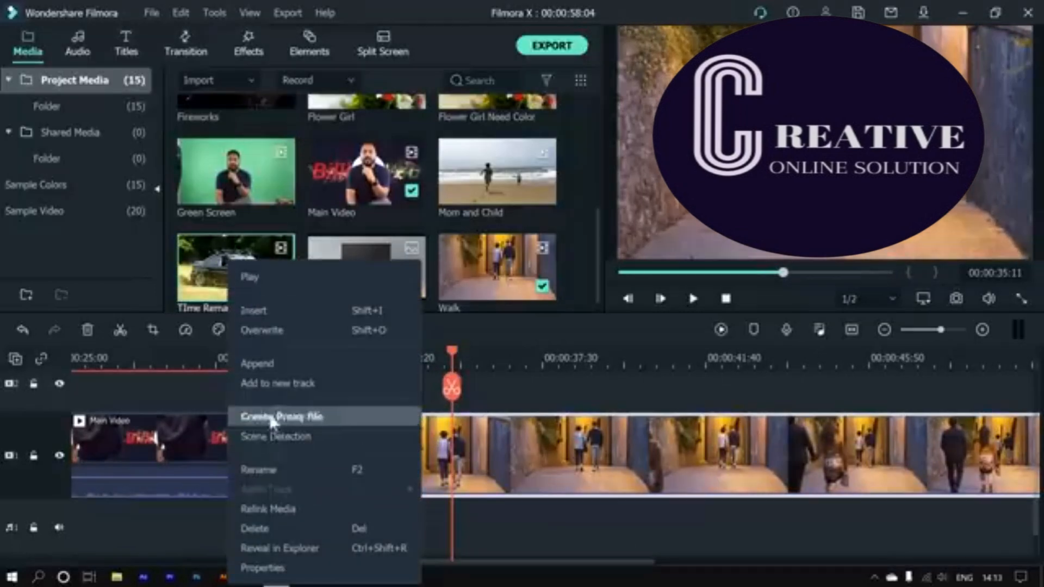
{"action": "left_click", "coordinate": [264, 363]}
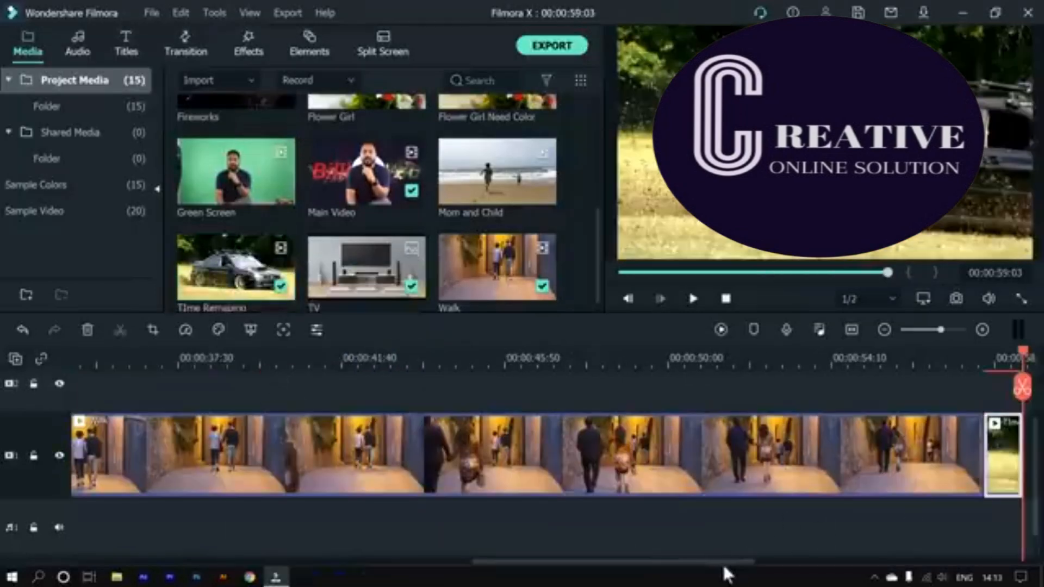
Step: Move the playhead to 00:00:18:33 and insert the TIme Remaping car clip into the middle of Main Video, before the playhead
{"action": "left_click", "coordinate": [848, 332]}
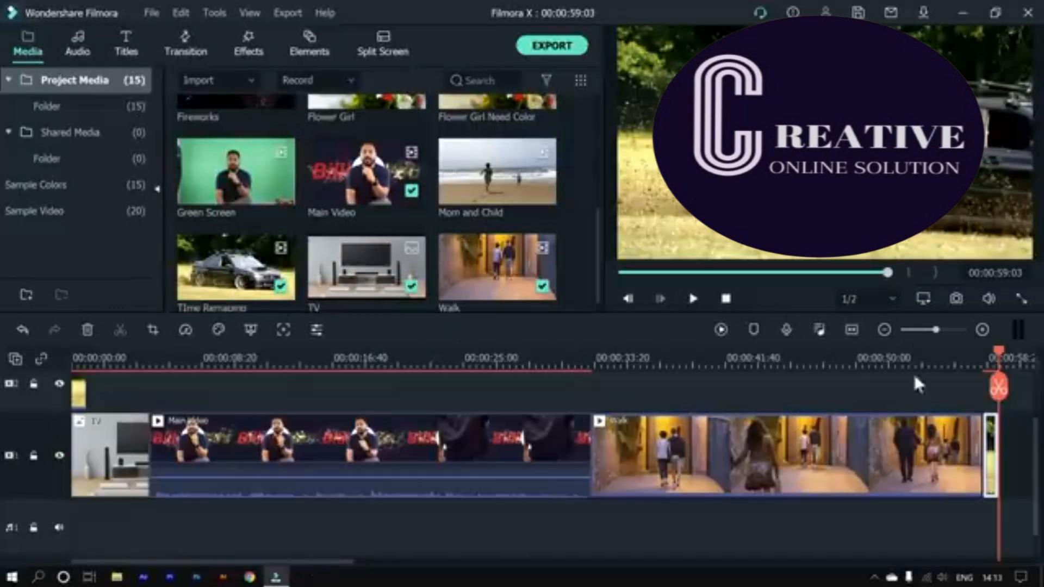
{"action": "left_click_drag", "start_coordinate": [996, 344], "coordinate": [361, 352]}
{"action": "right_click", "coordinate": [370, 169]}
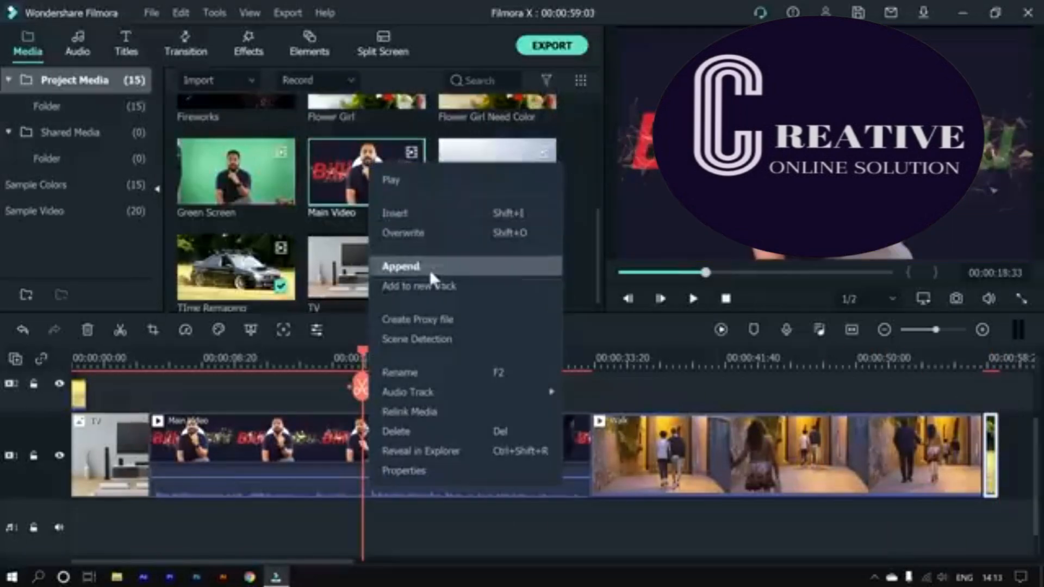
{"action": "left_click", "coordinate": [331, 181]}
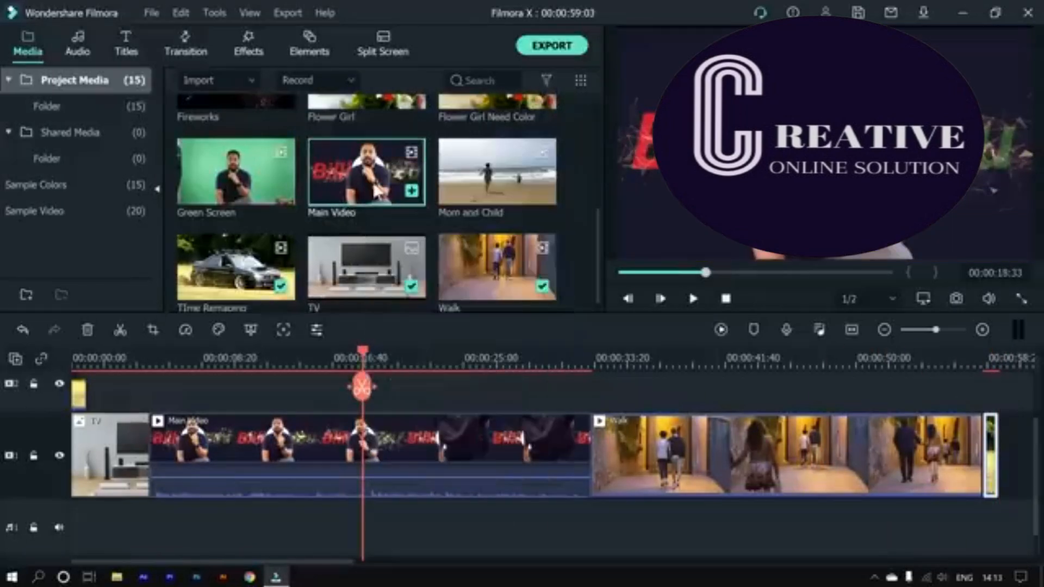
{"action": "left_click_drag", "start_coordinate": [254, 254], "coordinate": [322, 446]}
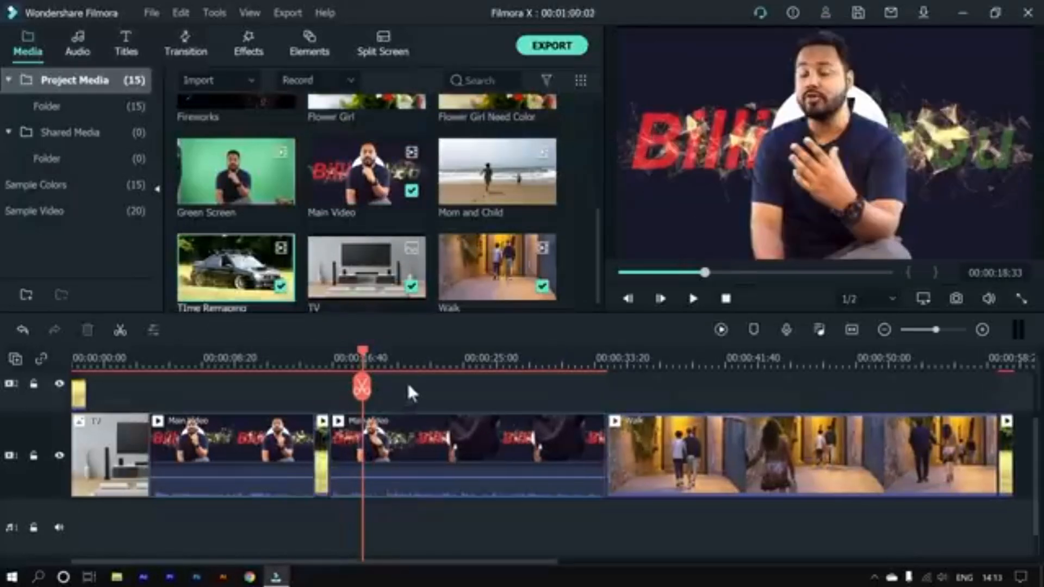
{"action": "left_click_drag", "start_coordinate": [263, 374], "coordinate": [722, 497]}
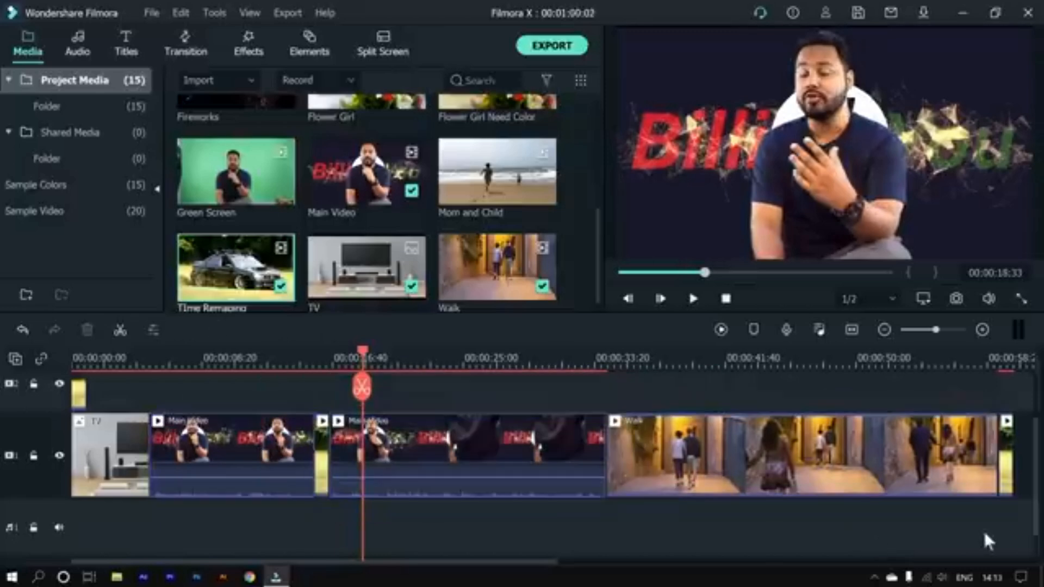